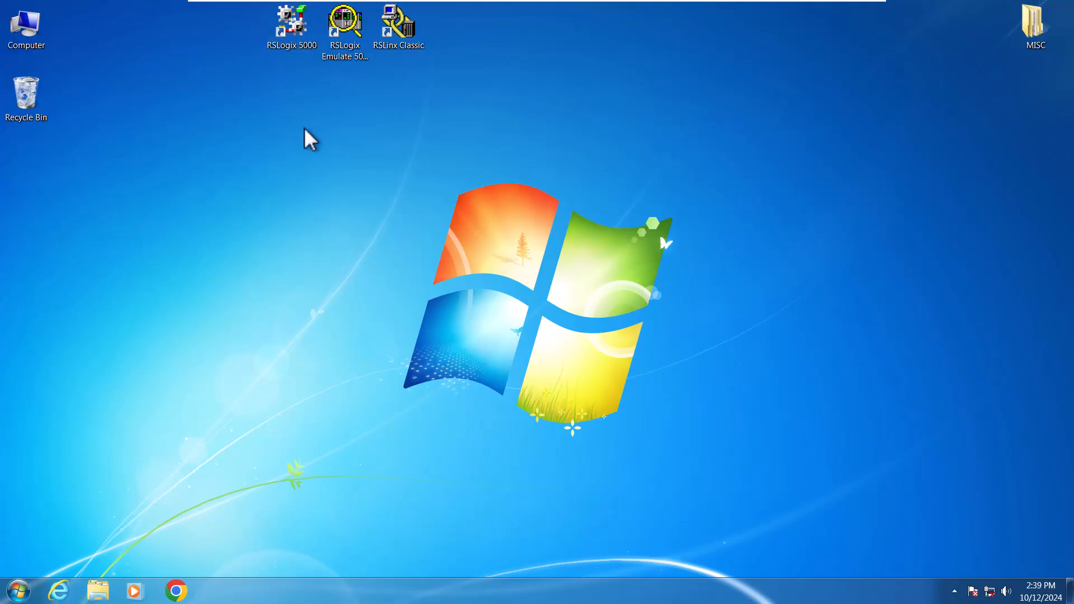
Step: Launch RSLogix 5000 from the desktop shortcut
left_click(338, 62)
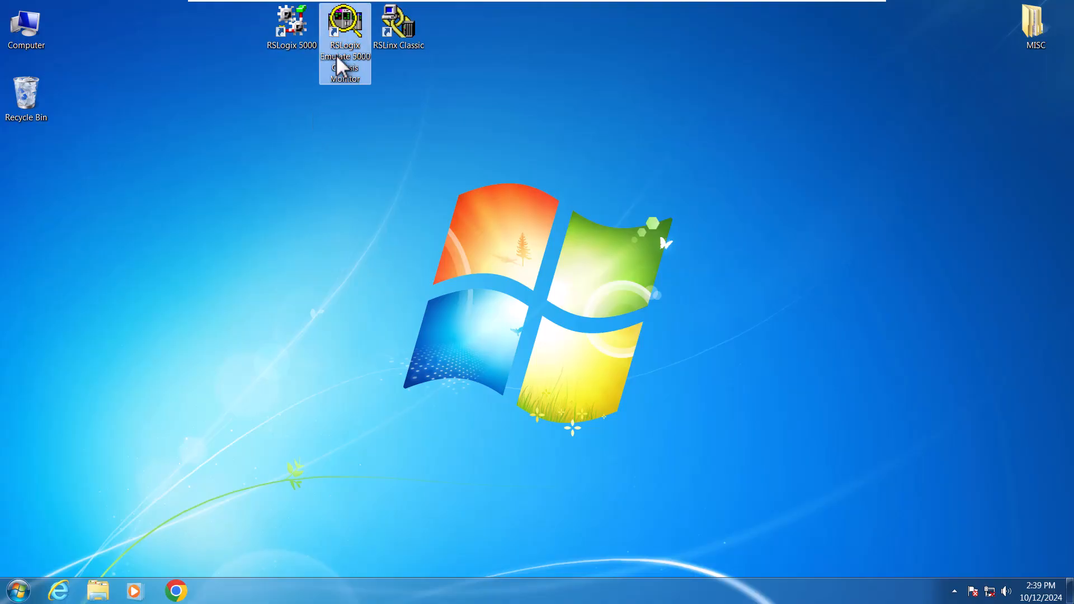
left_click(389, 43)
left_click(384, 106)
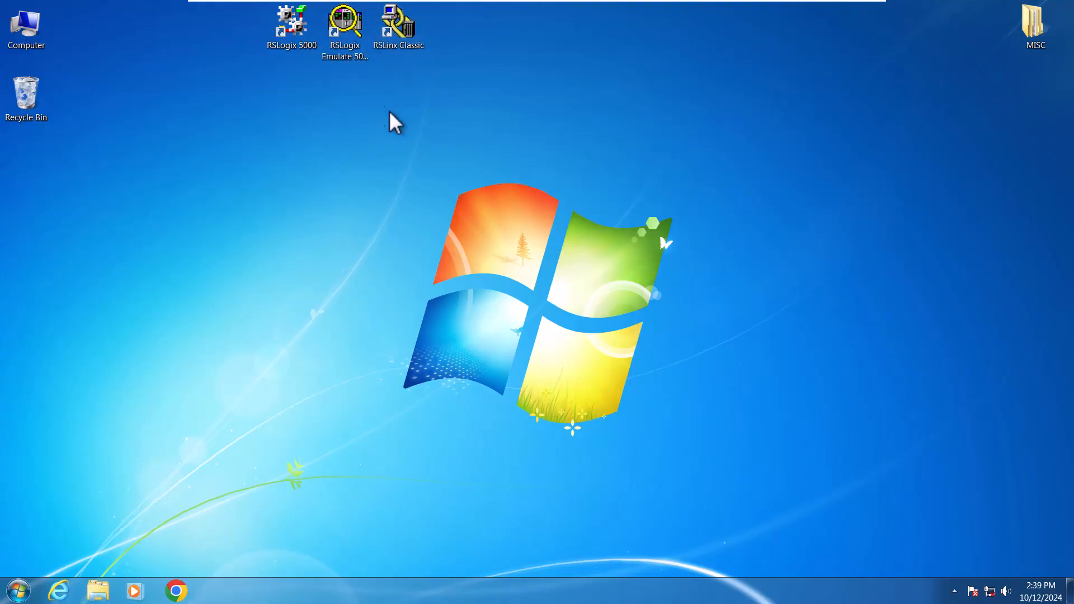
left_click_drag(445, 139, 288, 132)
left_click(291, 25)
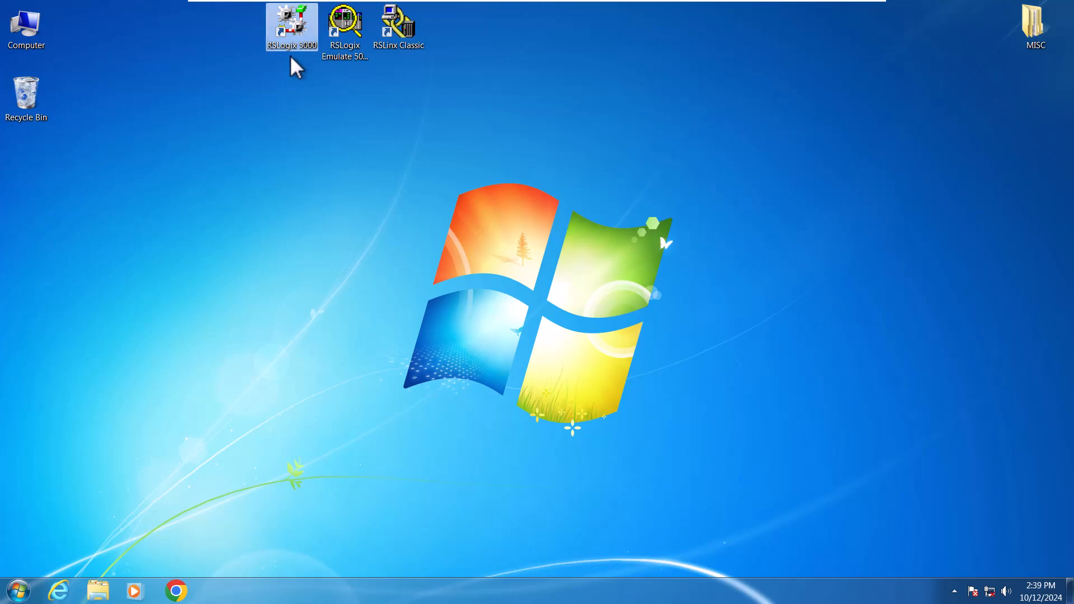
double_click(291, 34)
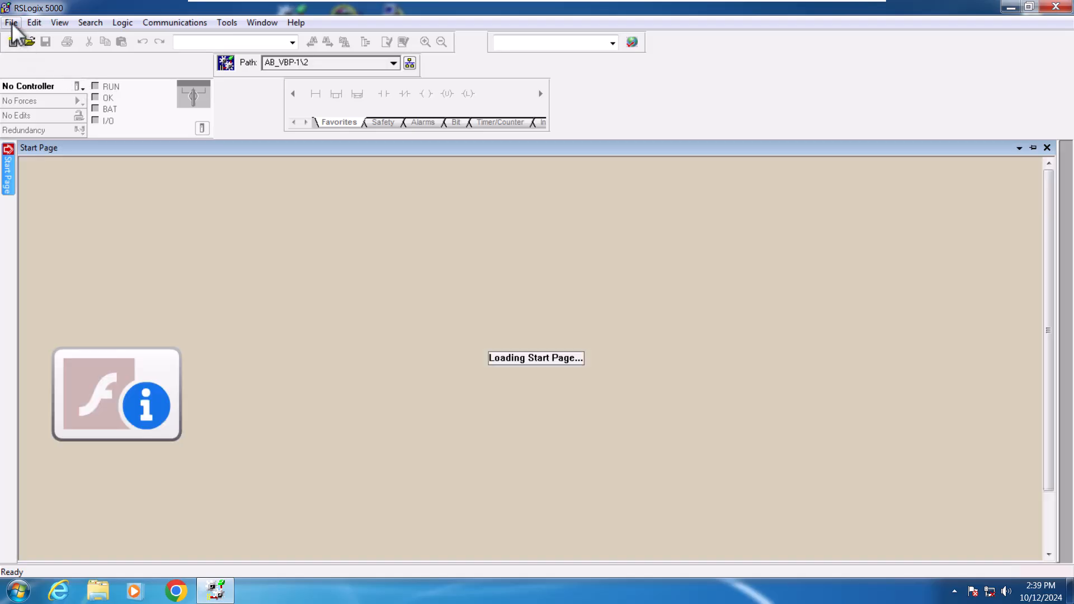
Step: Start a new controller project and choose the Emulate 5570 controller type
left_click(11, 22)
left_click(25, 31)
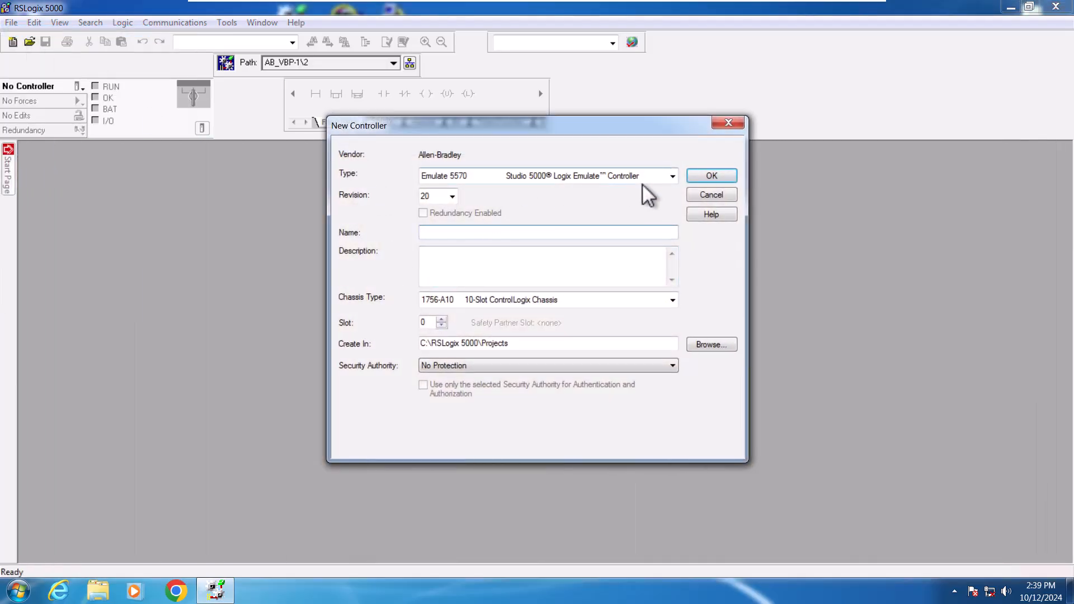
left_click(672, 177)
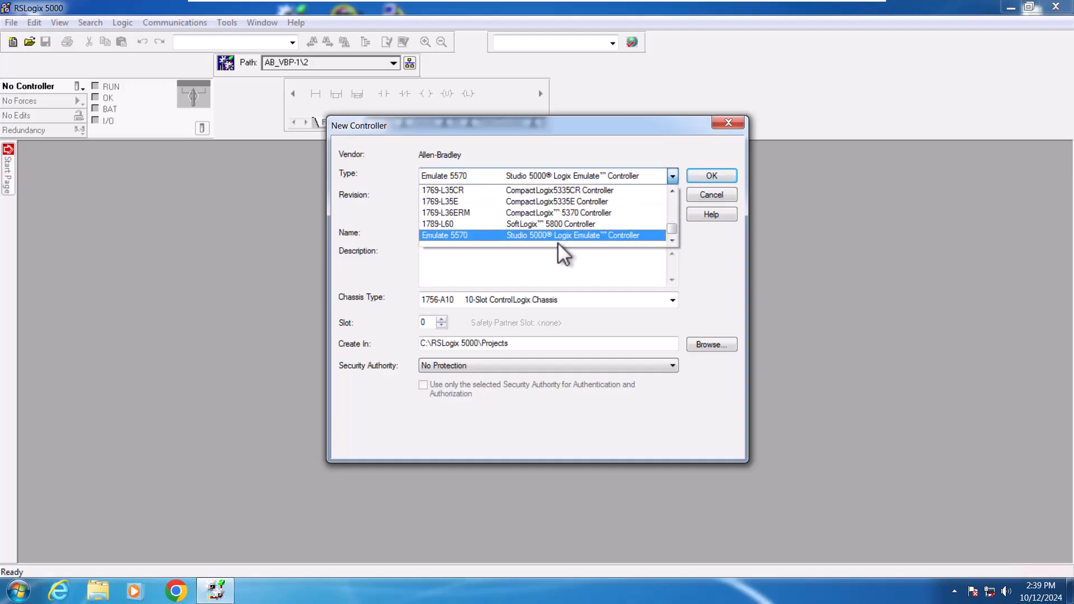
mouse_move(672, 228)
left_mouse_down()
mouse_move(679, 192)
mouse_move(674, 232)
left_mouse_up()
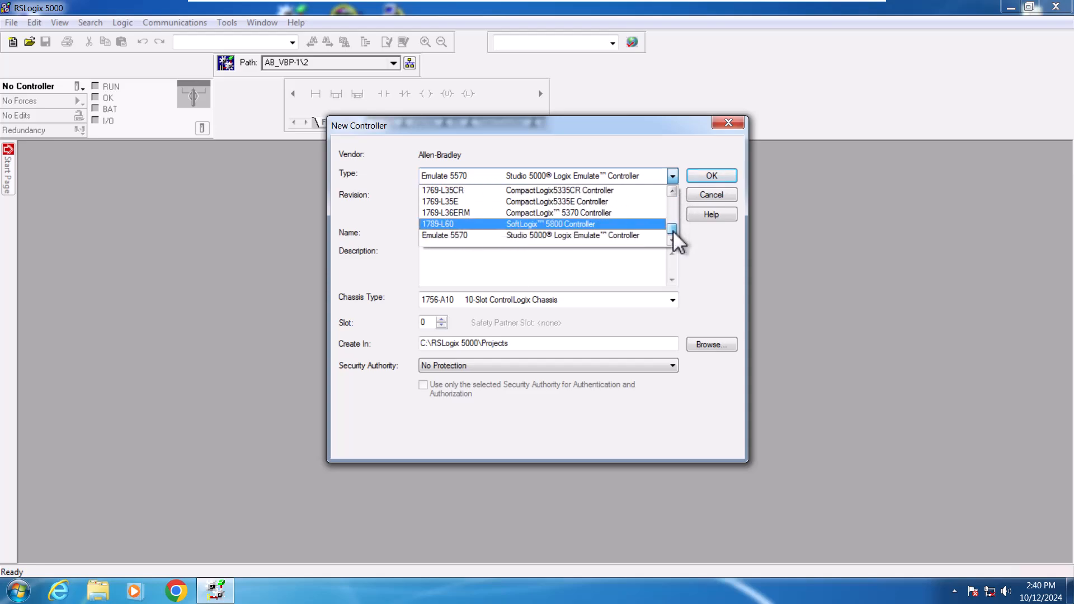
left_click(578, 236)
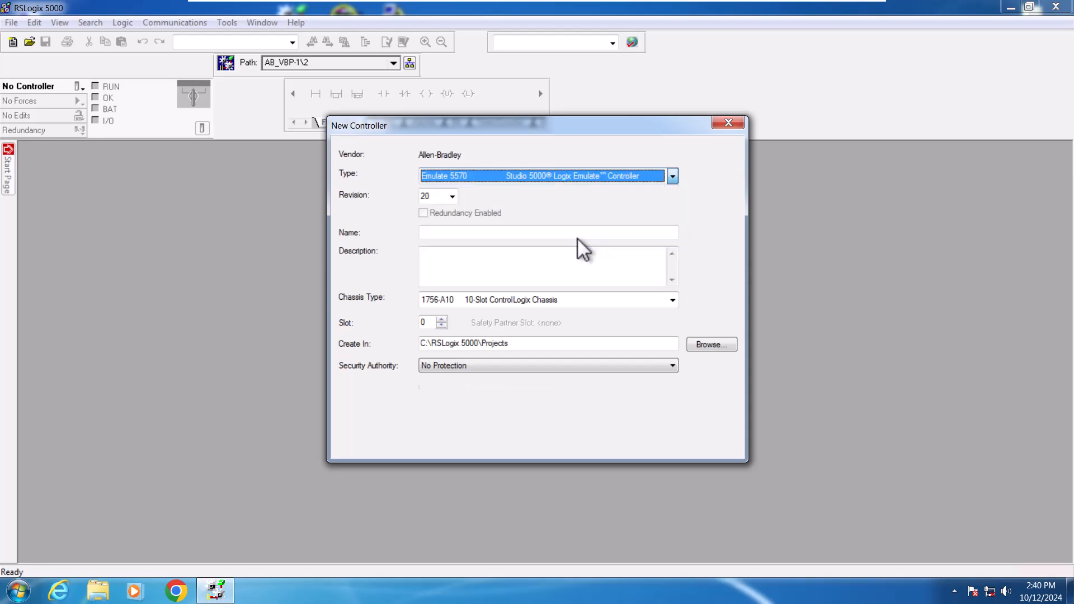
Step: Name the controller PLC_Programming1, keep the 1756-A10 chassis, and create the project
left_click(448, 232)
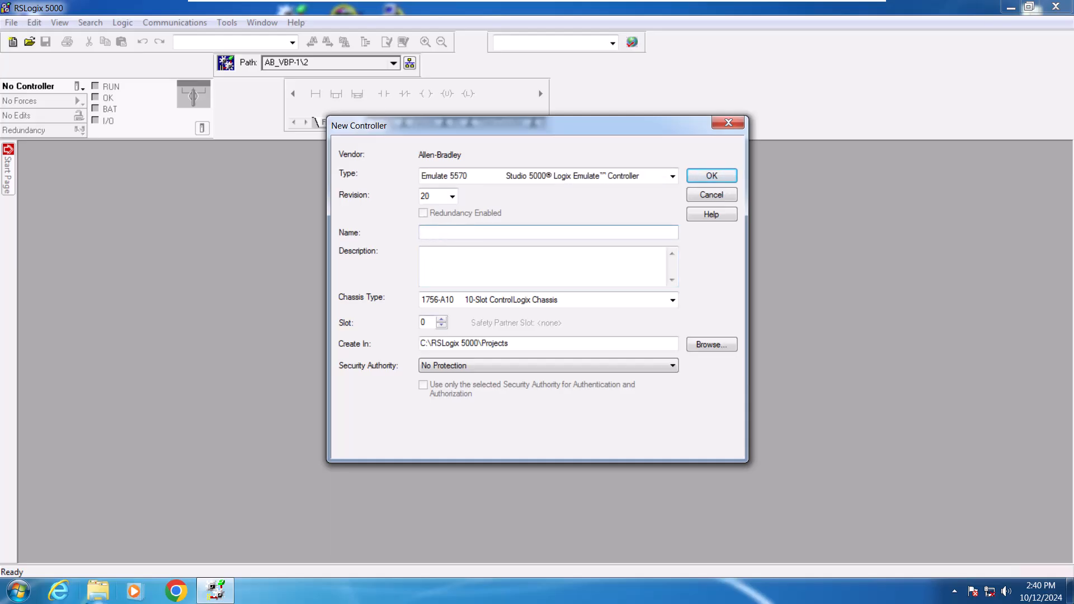
type("PLC_Programming1")
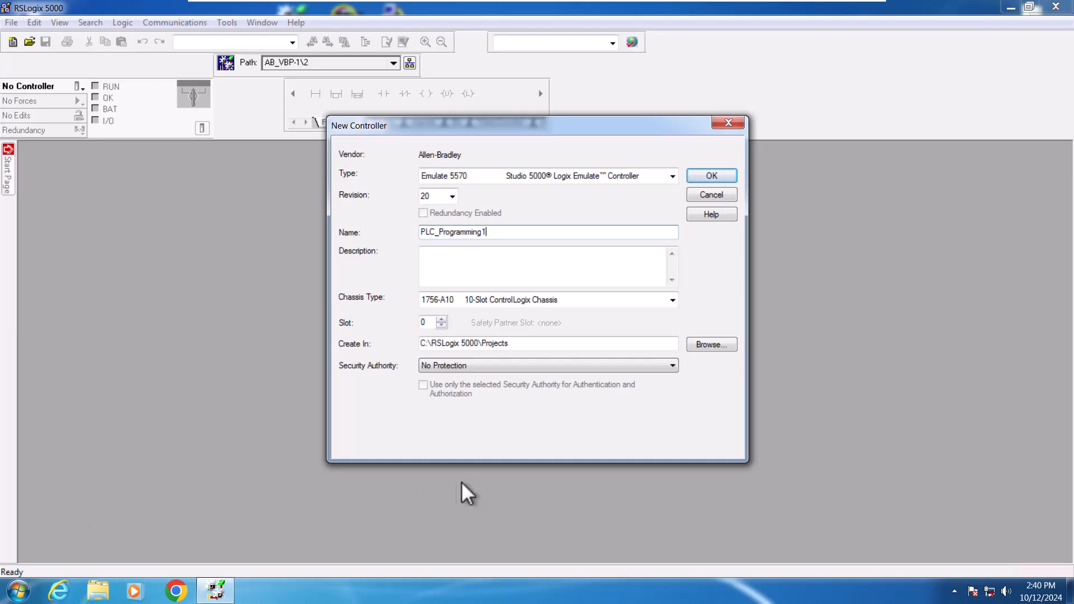
left_click(640, 364)
left_click(636, 364)
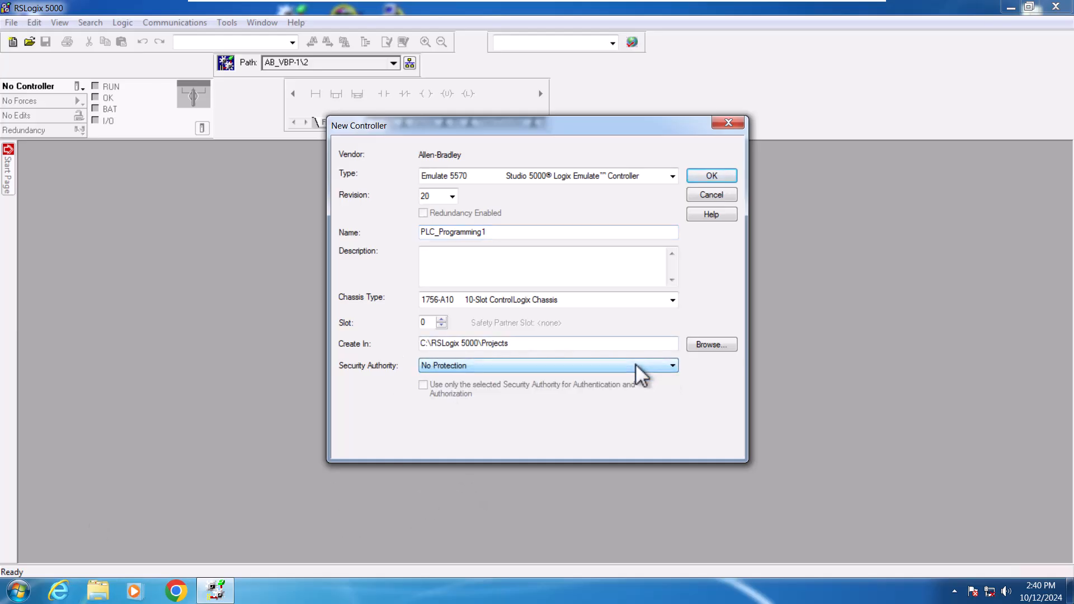
left_click(672, 301)
left_click(673, 300)
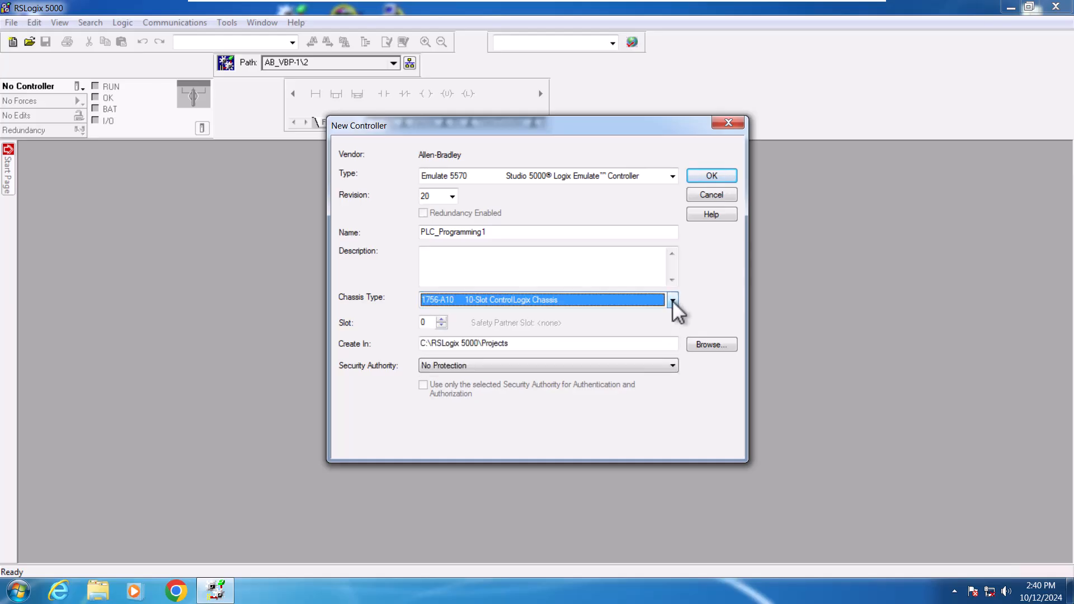
left_click(712, 176)
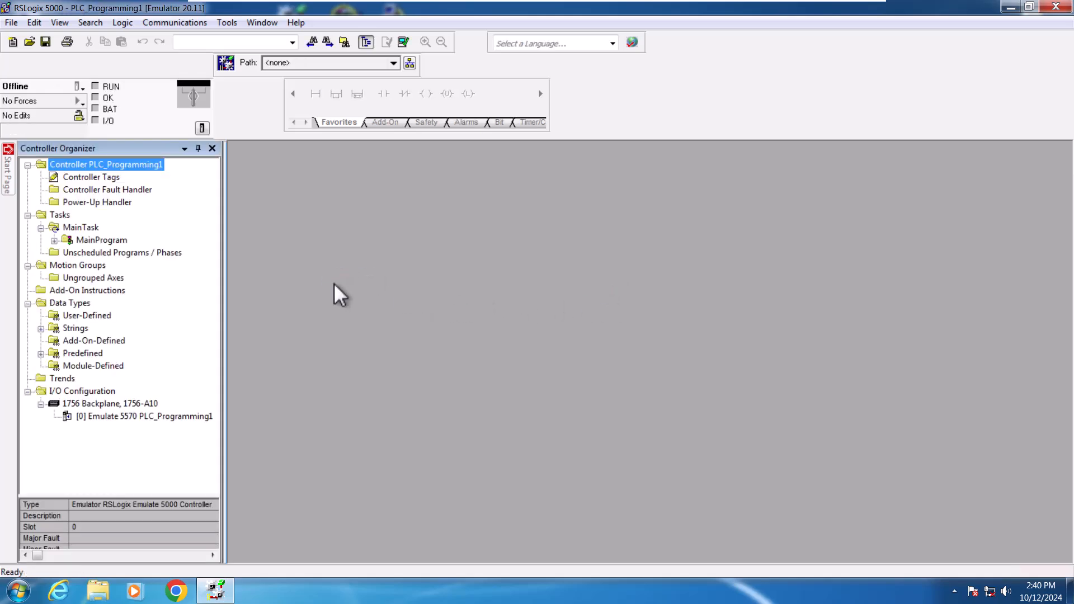
Step: Open the new module catalog for the 1756 backplane and filter the categories to Digital only
left_click(197, 417)
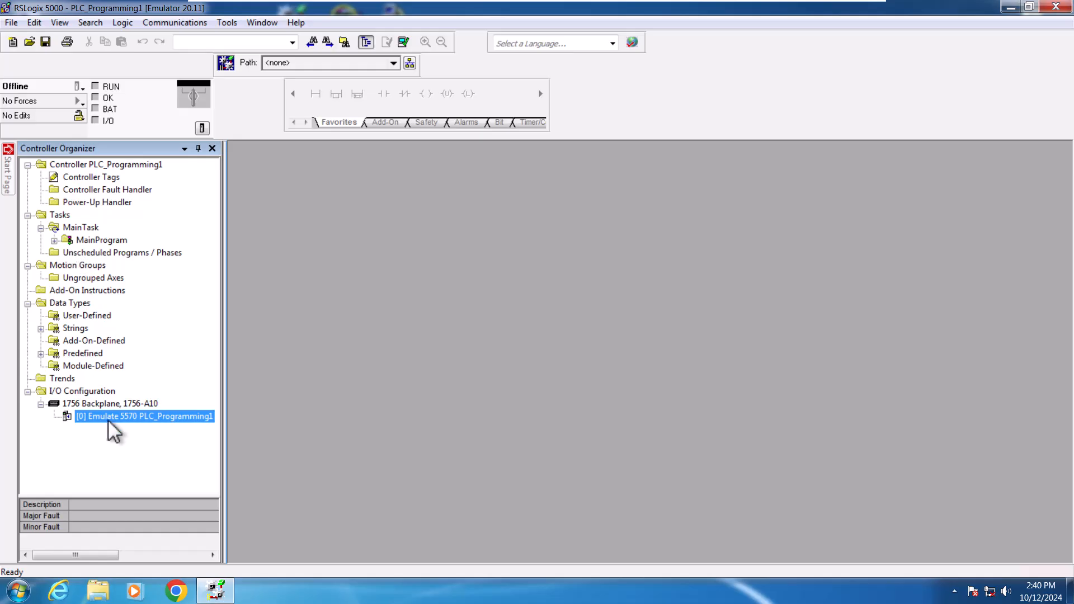
left_click(113, 403)
right_click(113, 403)
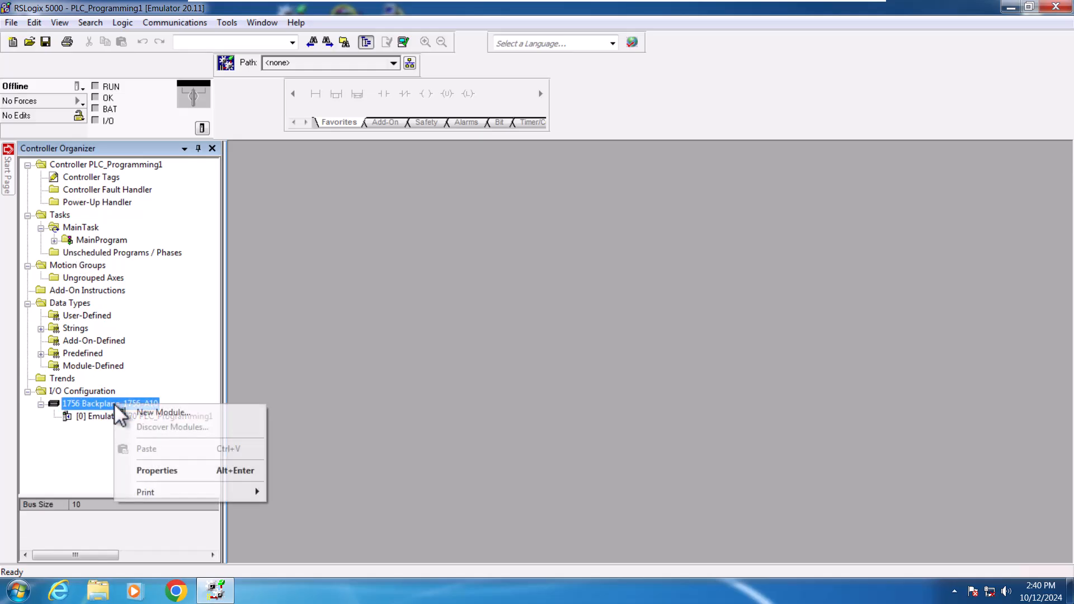
left_click(158, 415)
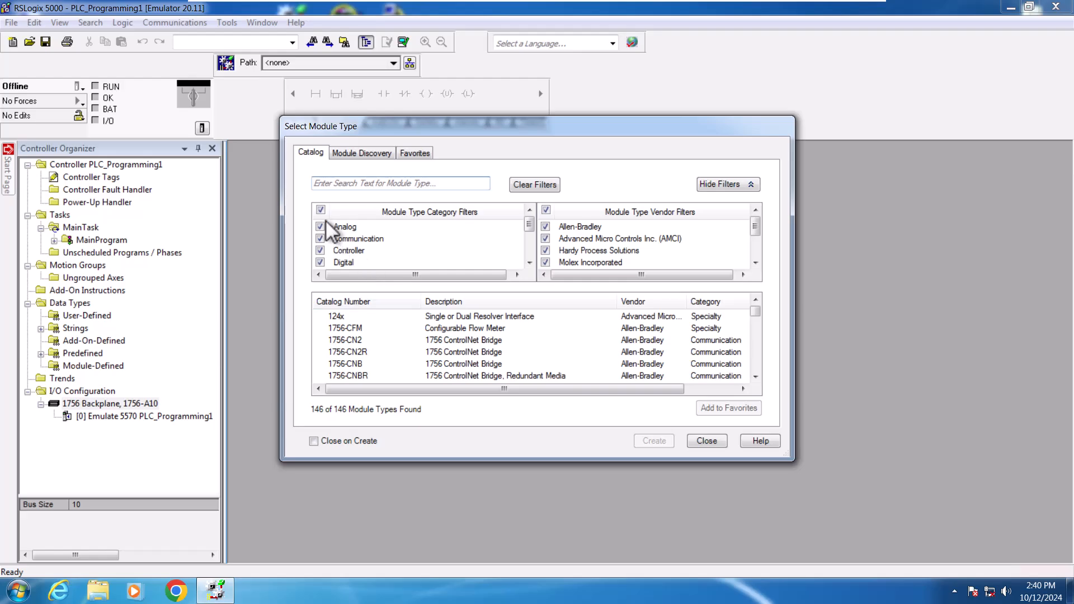
left_click(320, 210)
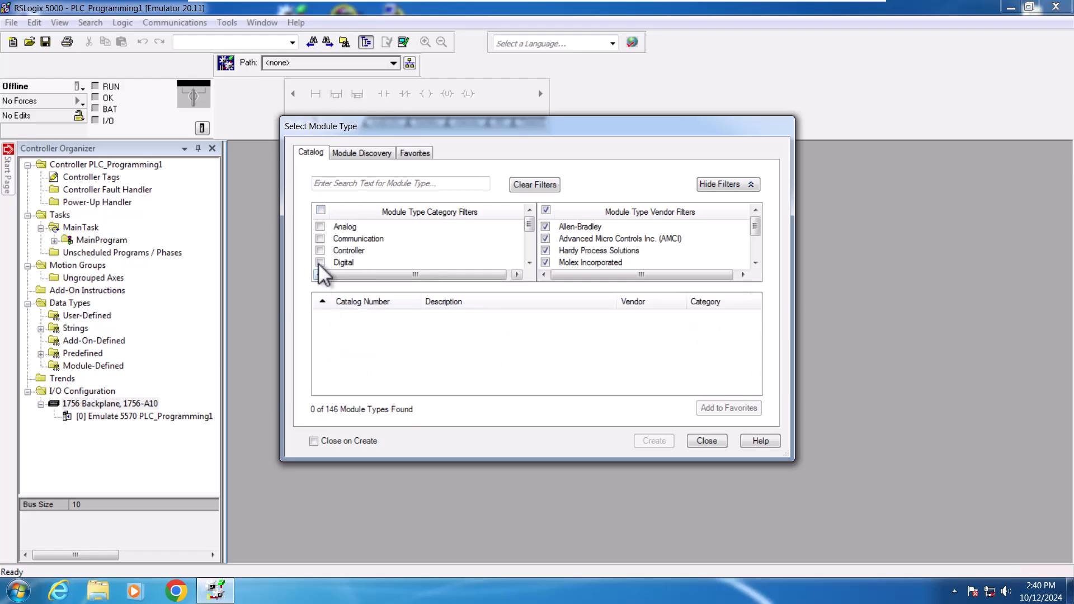
left_click(320, 262)
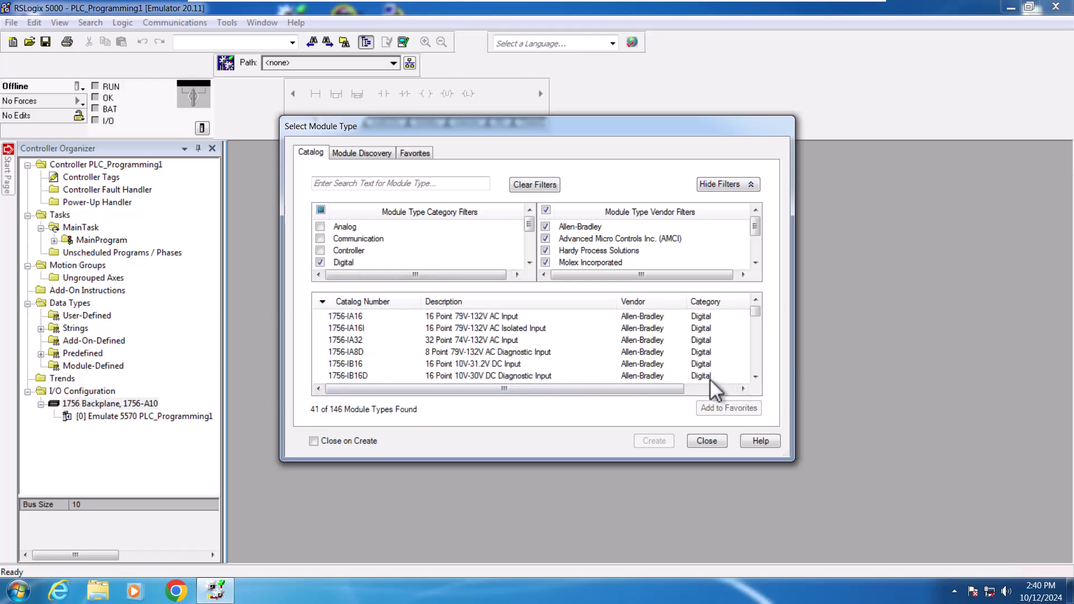
Step: Add a 1756-IB16 16-point DC input module to the backplane using major revision 3
left_click(755, 376)
left_click(755, 376)
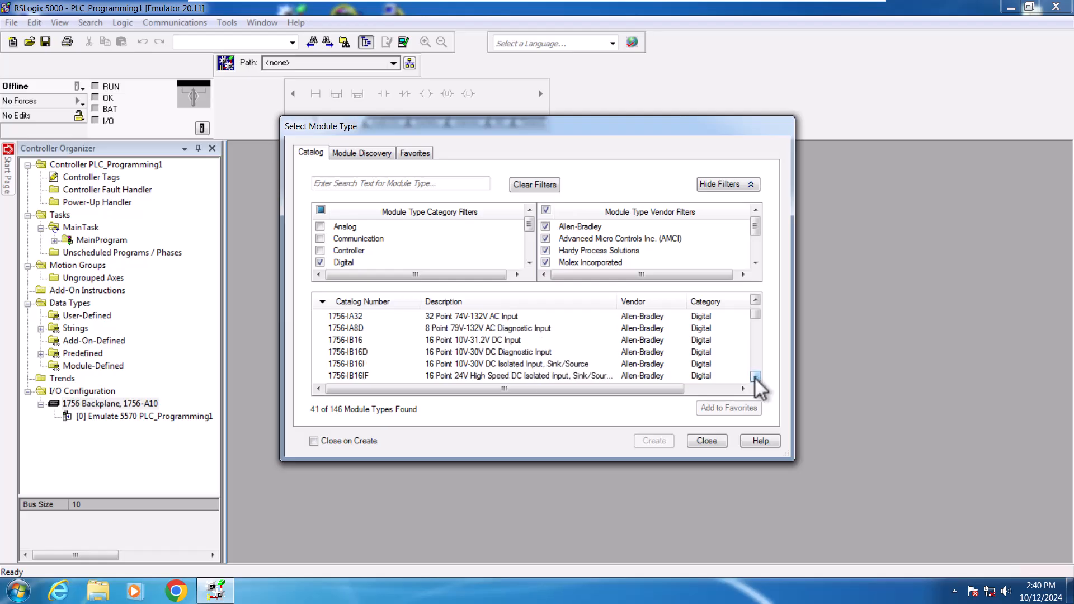
left_click(755, 376)
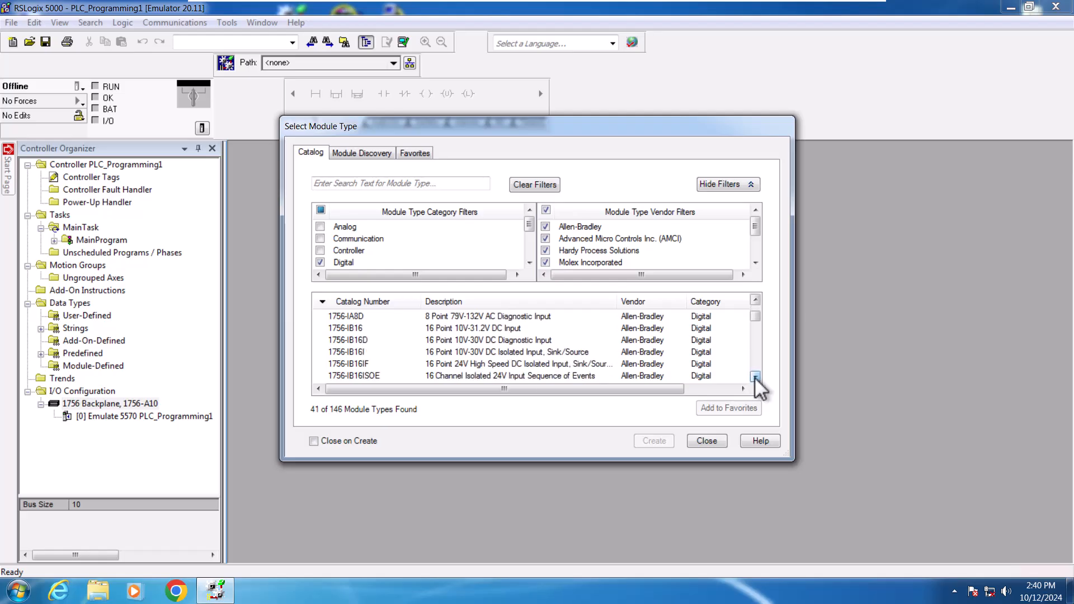
left_click(363, 329)
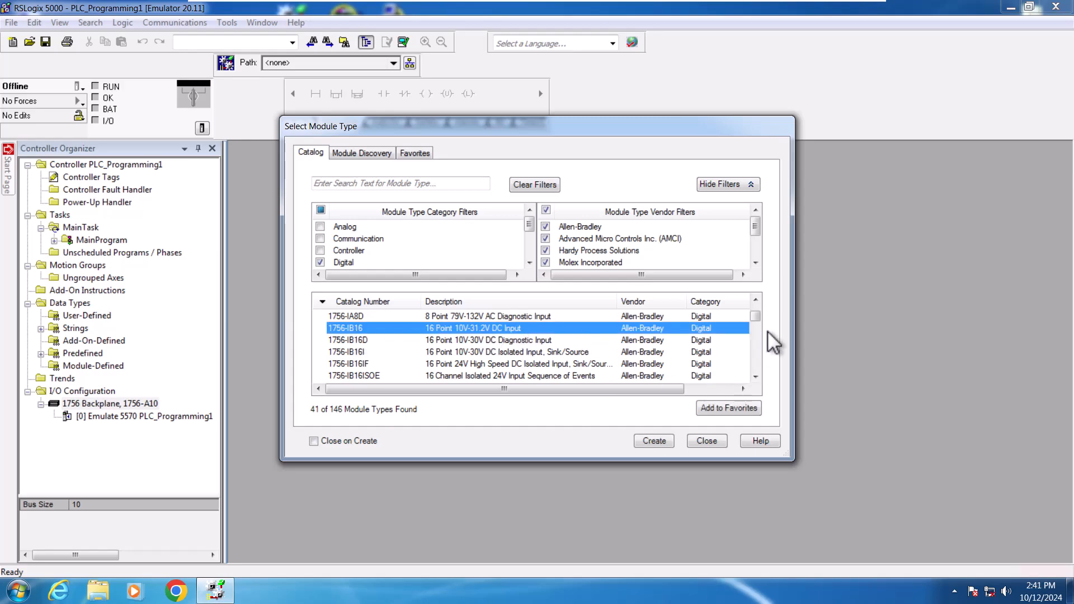
mouse_move(756, 318)
left_mouse_down()
mouse_move(760, 376)
mouse_move(760, 302)
left_mouse_up()
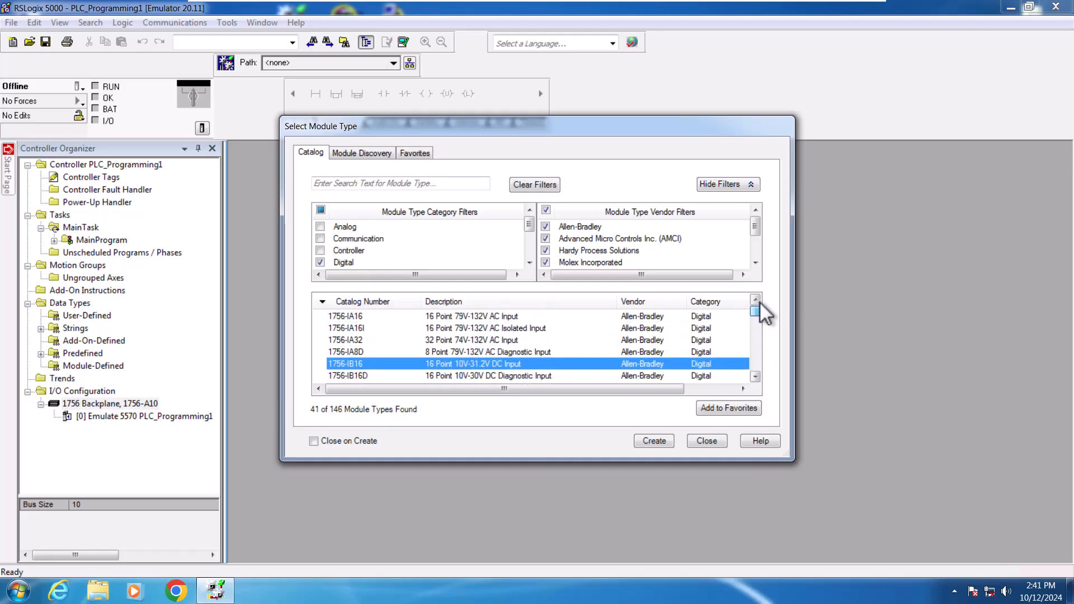
left_click(360, 353)
left_click(361, 344)
left_click(357, 365)
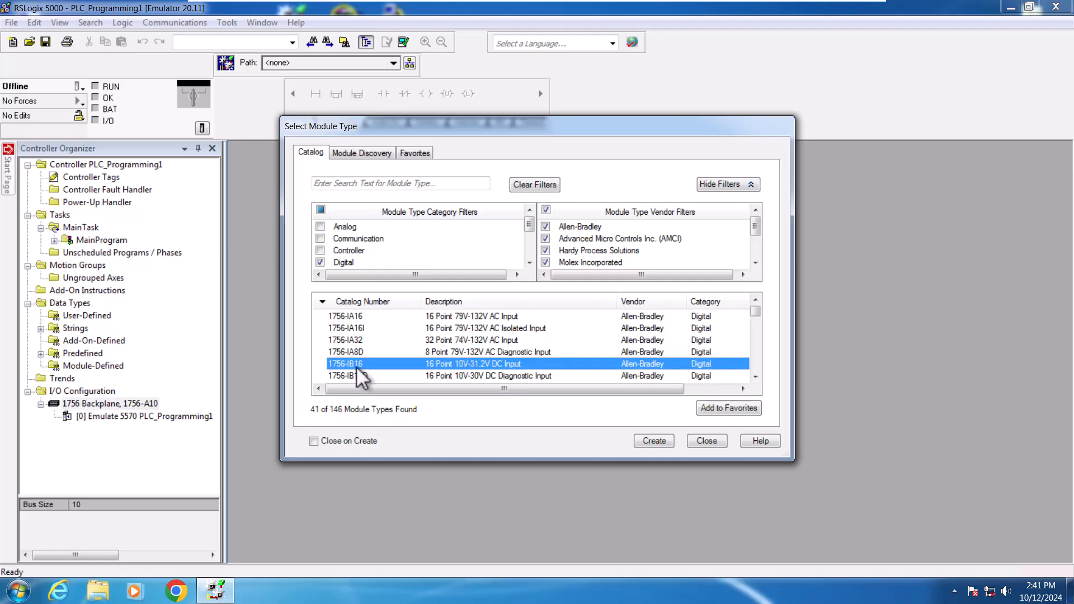
left_click(654, 441)
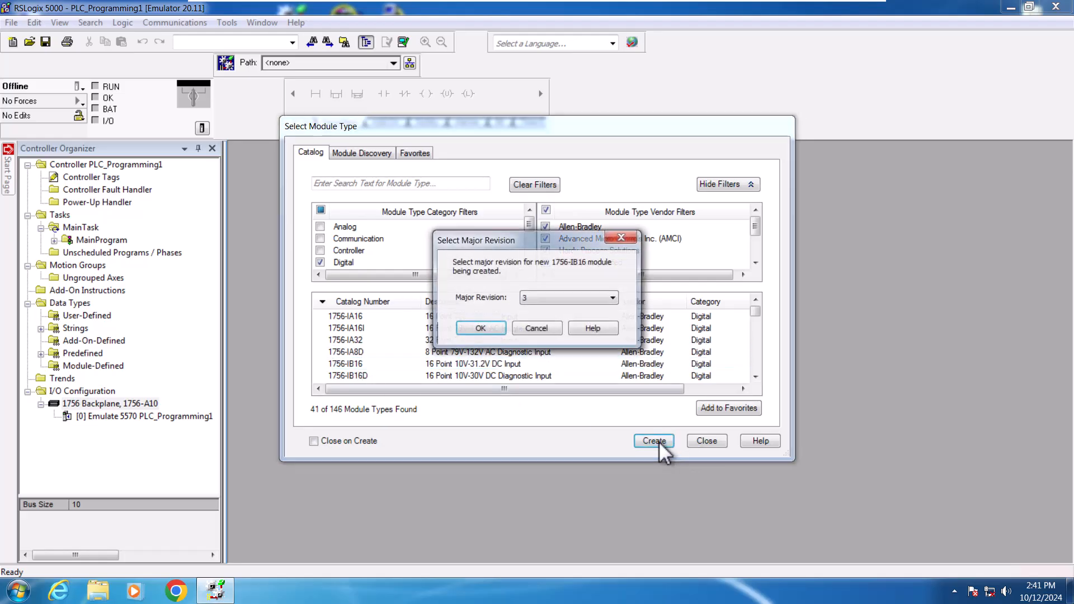
left_click(480, 330)
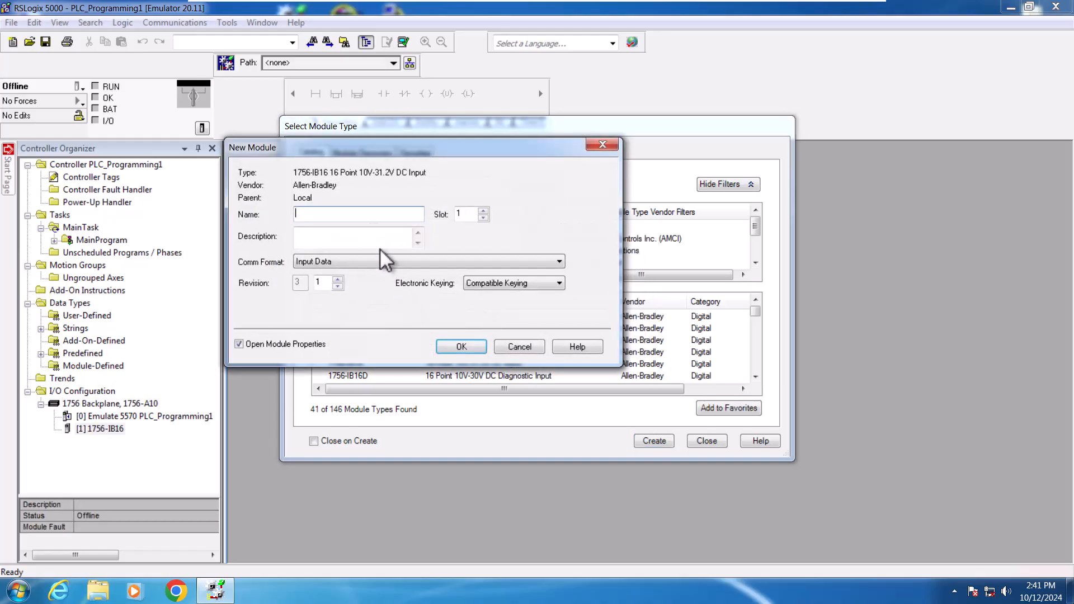
left_click(459, 348)
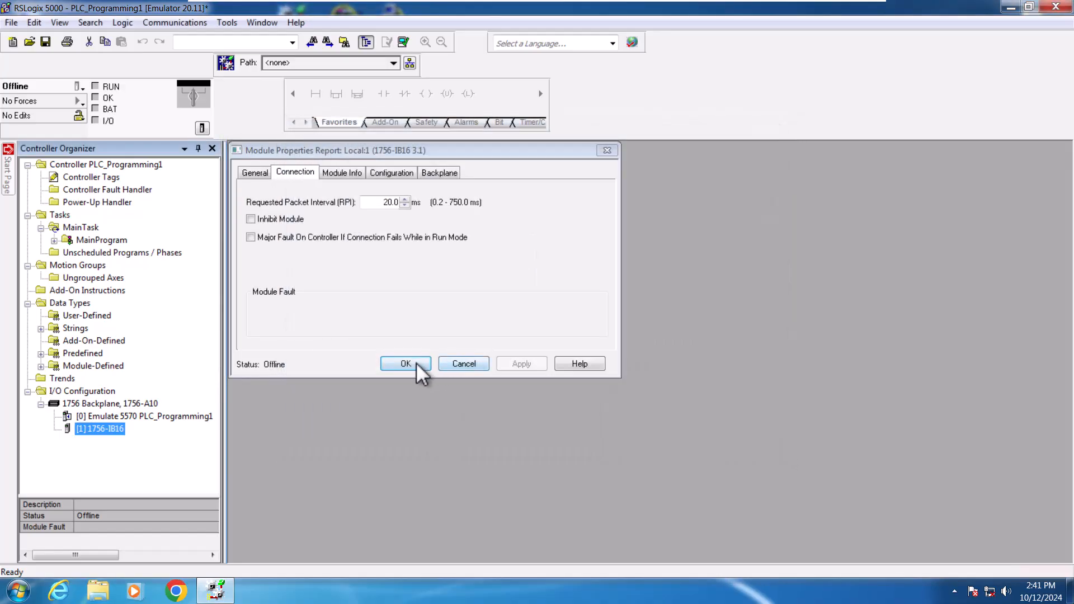
Step: Review each tab of the new input module's properties and close the dialog
left_click(253, 173)
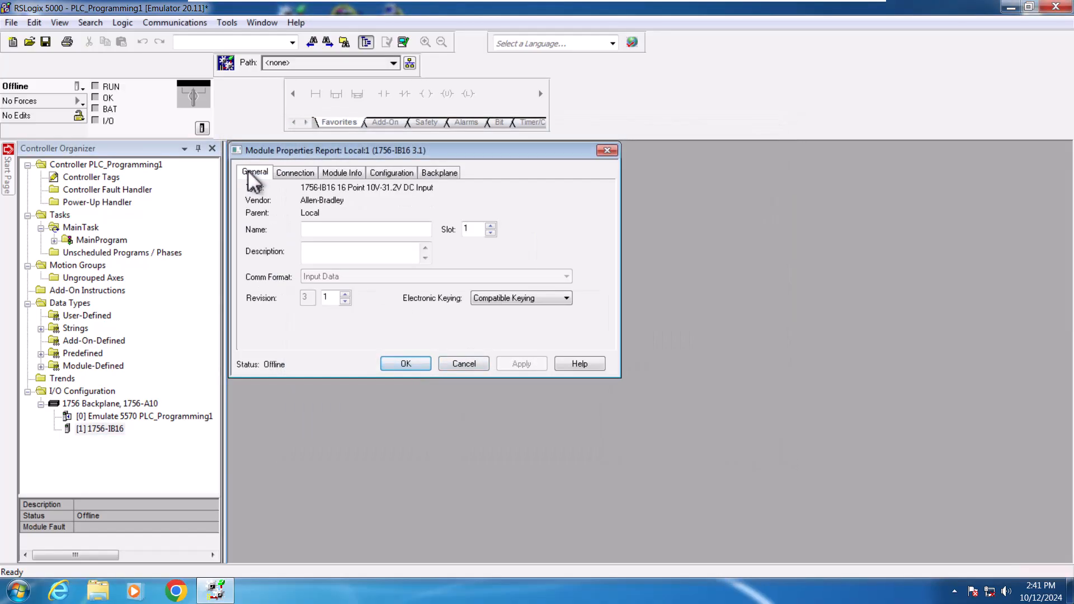
left_click(307, 175)
left_click(337, 173)
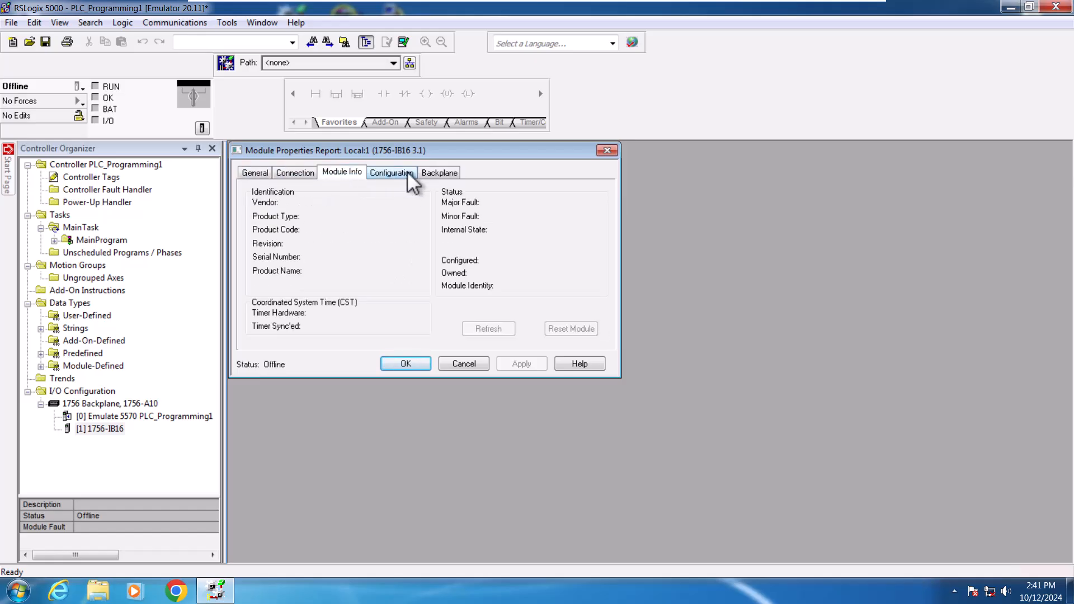
left_click(408, 172)
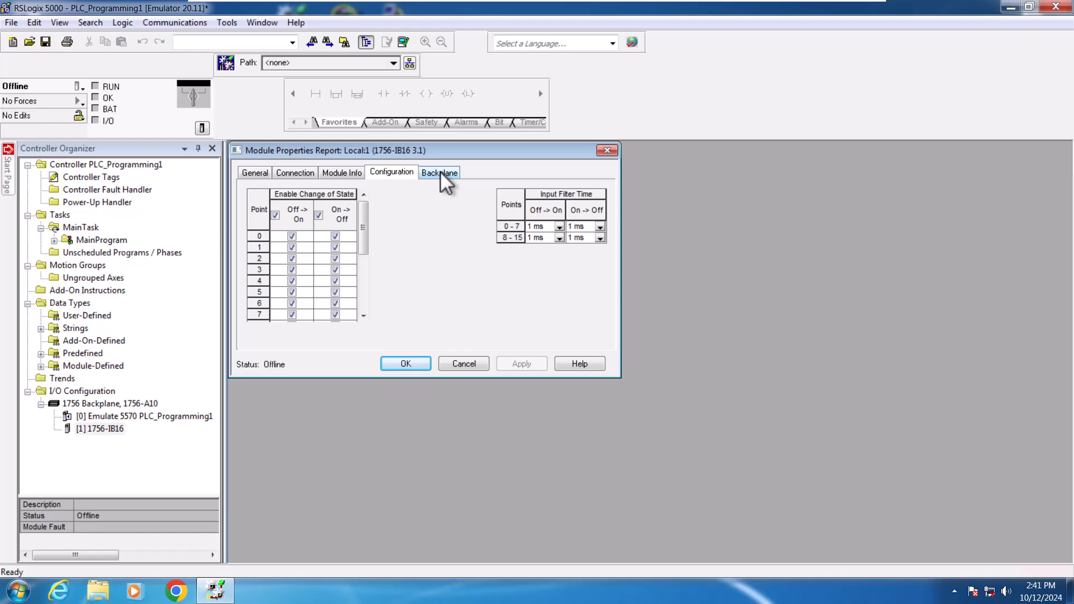
left_click_drag(365, 226, 372, 194)
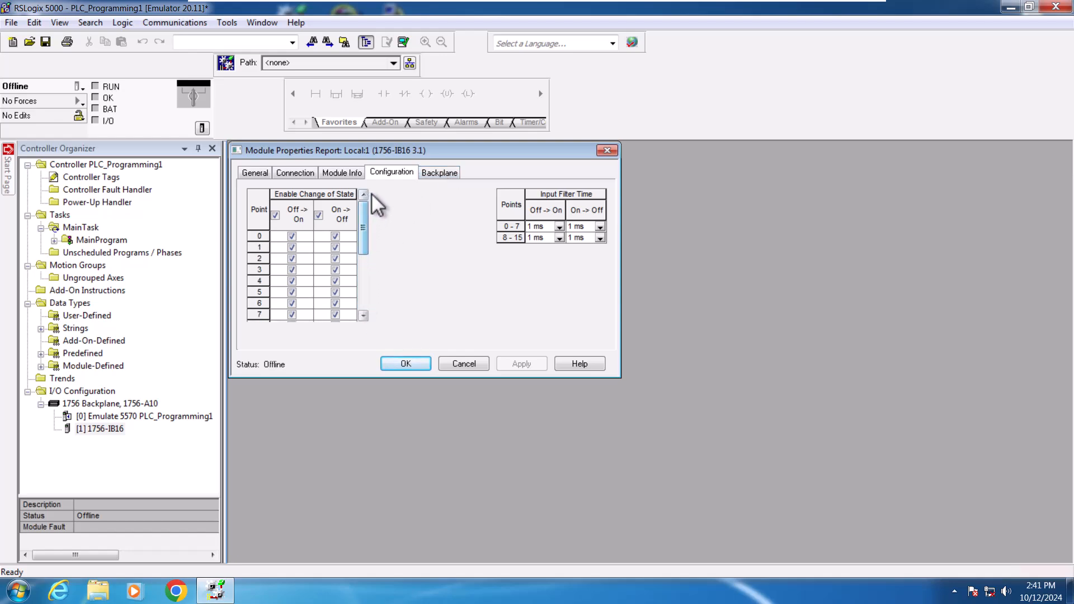
left_click(442, 173)
left_click(255, 173)
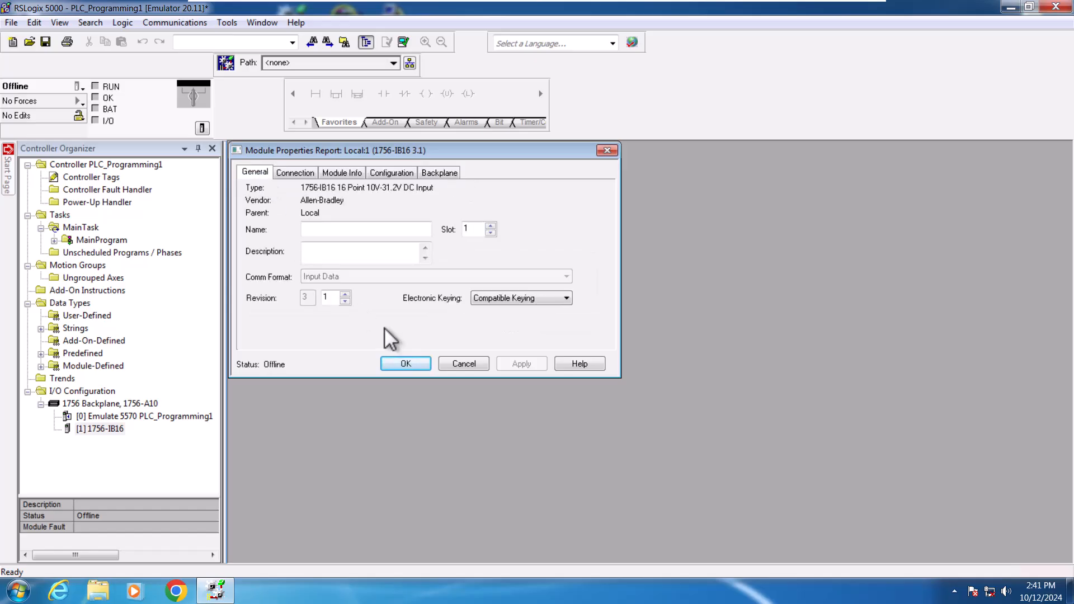
left_click(406, 364)
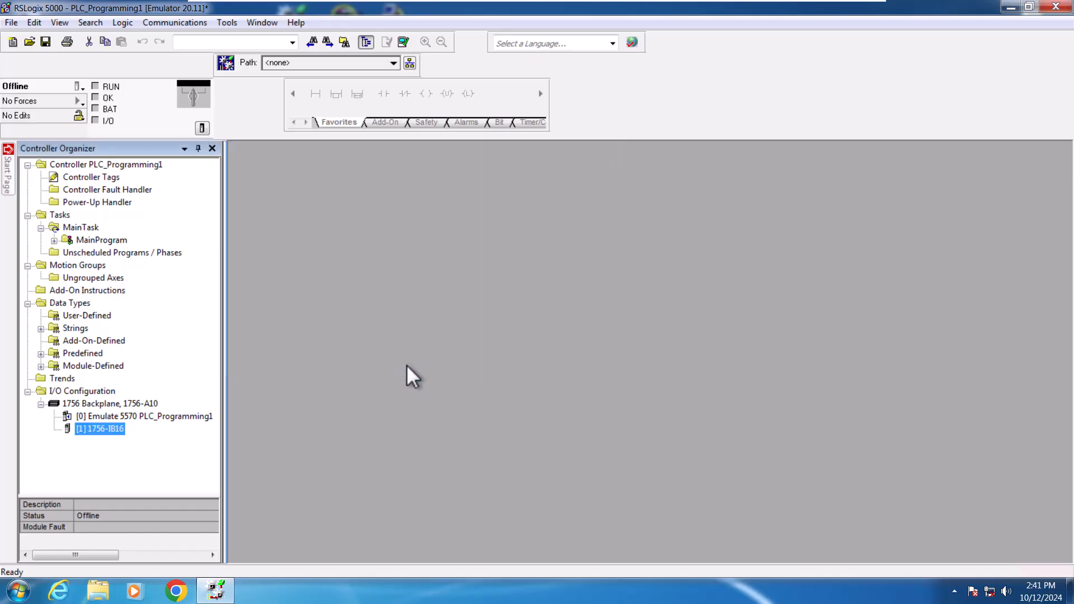
Step: Open the new module catalog from I/O Configuration and filter the categories to Digital only
left_click(93, 388)
right_click(93, 388)
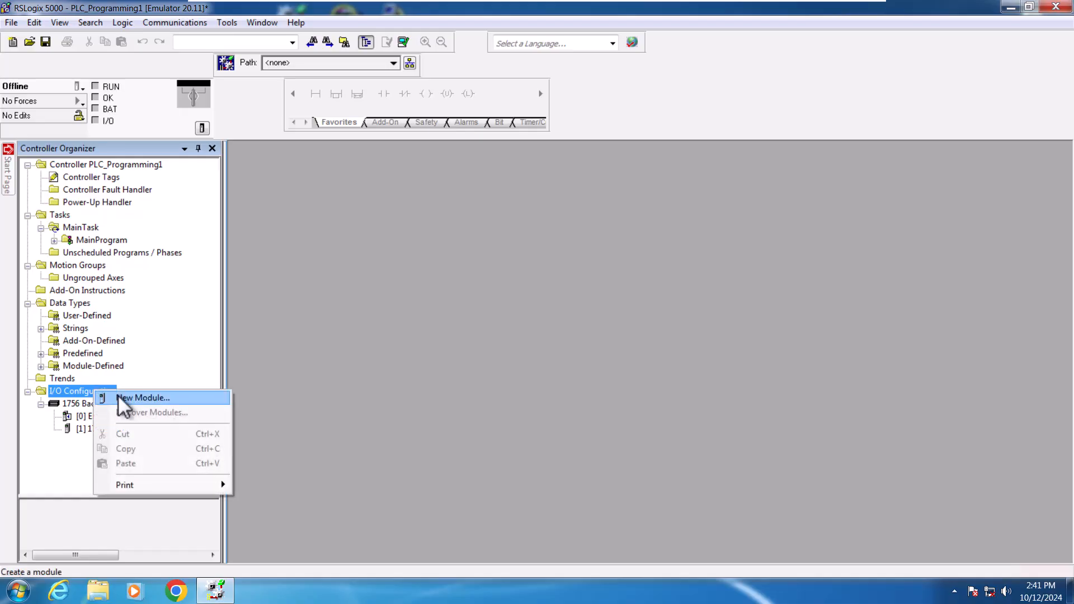
left_click(120, 394)
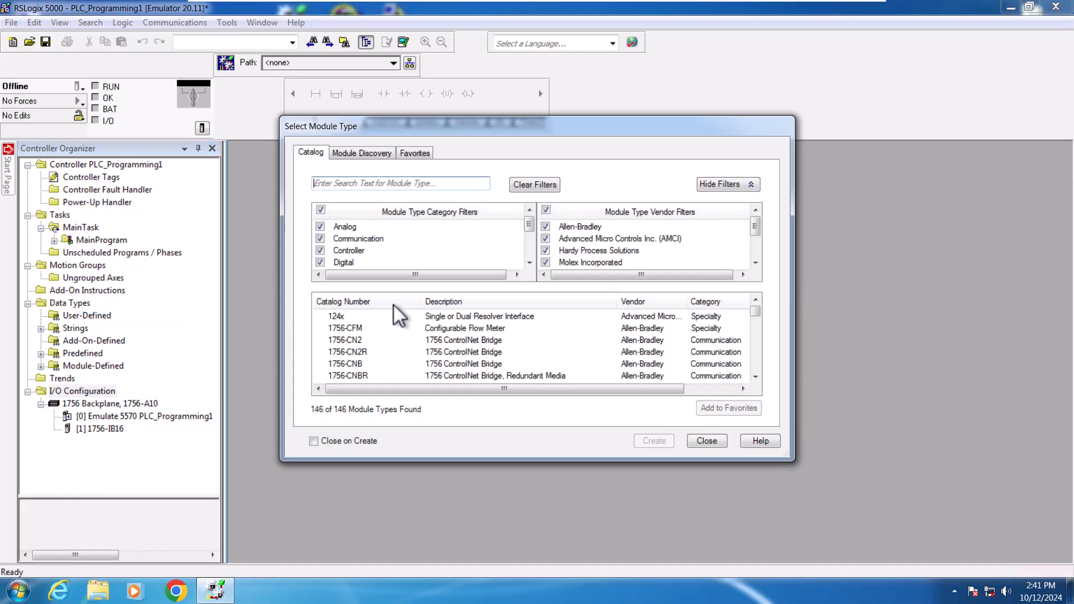
left_click(321, 209)
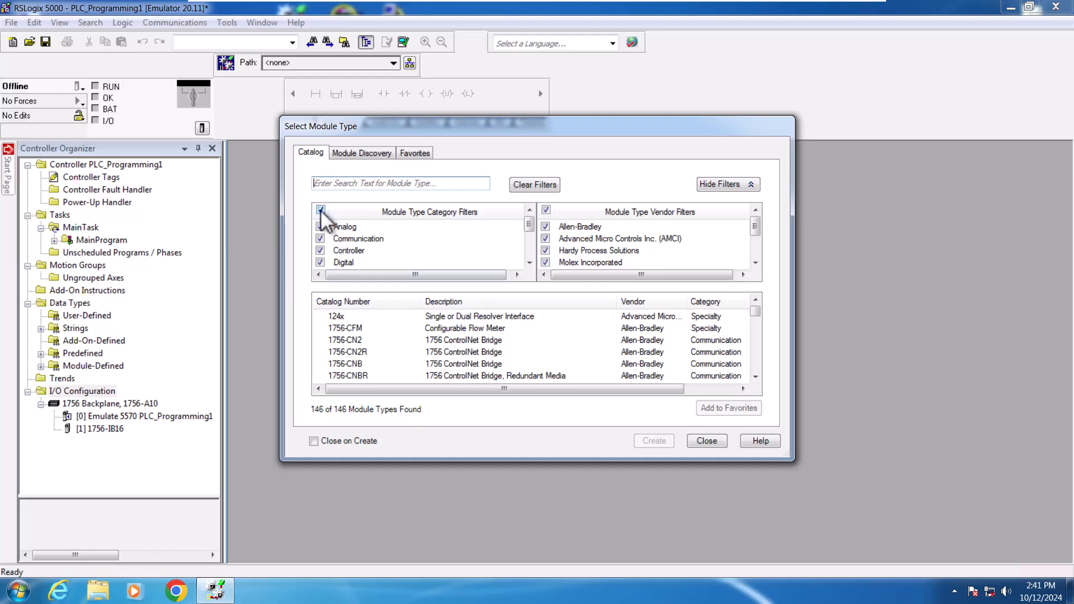
left_click(320, 261)
Step: Choose the 1756-OB32 32-point DC output module from the digital catalog and pick major revision 3
left_click(756, 376)
left_click(756, 376)
left_click(755, 377)
left_click(756, 376)
left_click(756, 376)
left_click(755, 377)
left_click(755, 376)
left_click(756, 376)
left_click(756, 377)
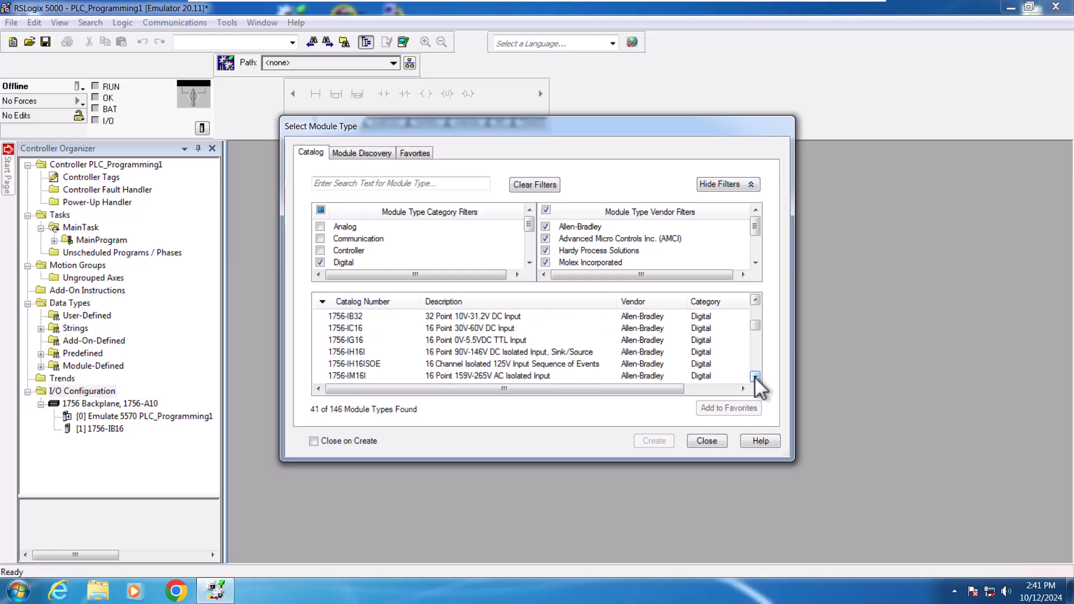
left_click(755, 377)
left_click(756, 376)
left_click(756, 376)
left_click(755, 377)
left_click(755, 377)
left_click(755, 377)
left_click(756, 376)
left_click(756, 377)
left_click(755, 377)
left_click(755, 377)
left_click(756, 377)
left_click(756, 377)
left_click(756, 376)
left_click(756, 376)
left_click(756, 377)
left_click(755, 377)
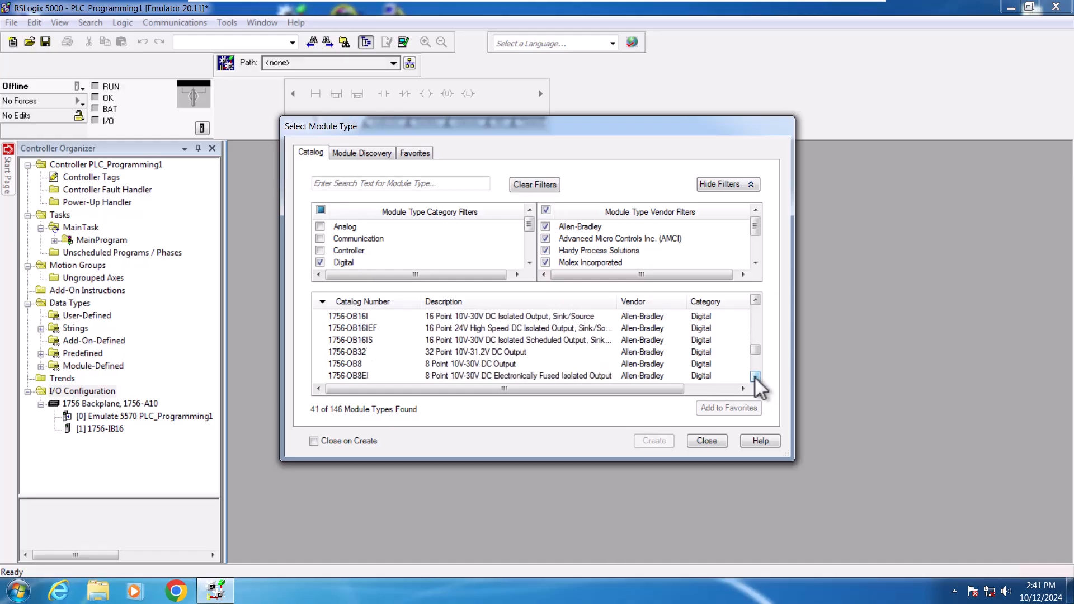
left_click(394, 365)
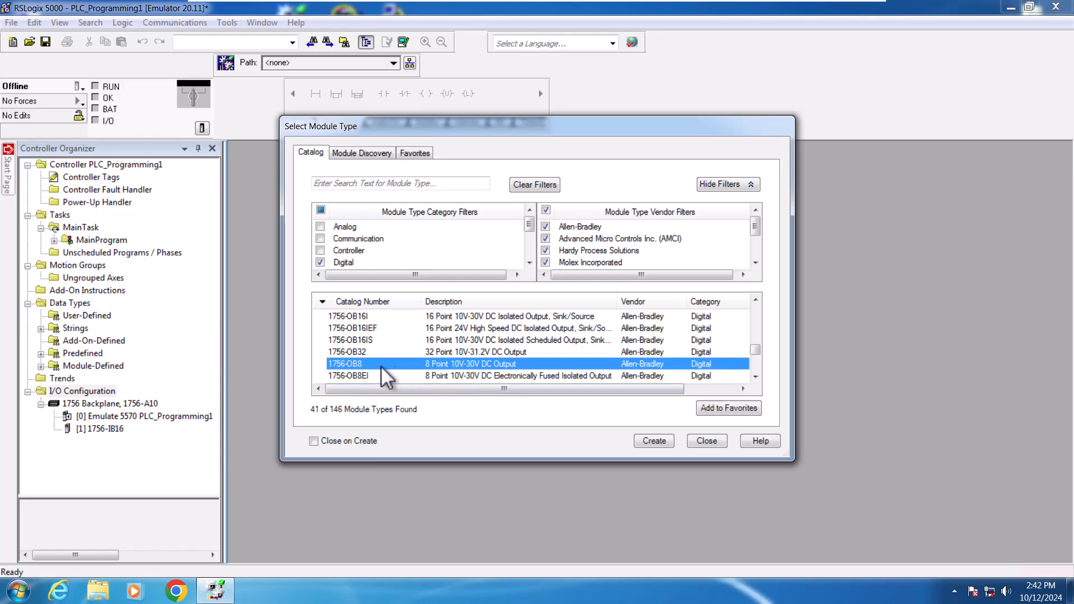
left_click(363, 353)
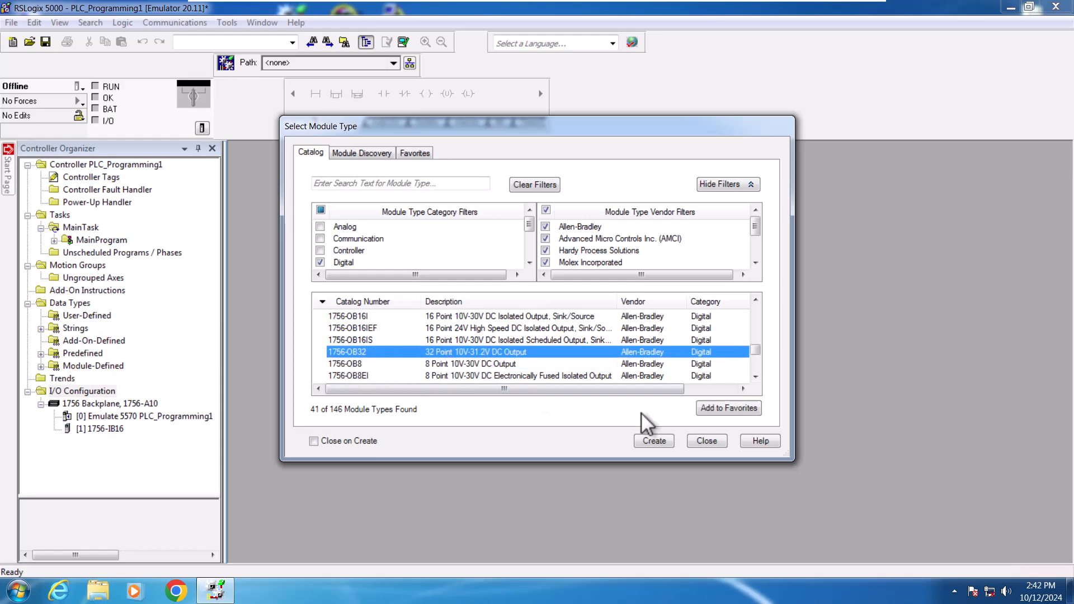
left_click(649, 437)
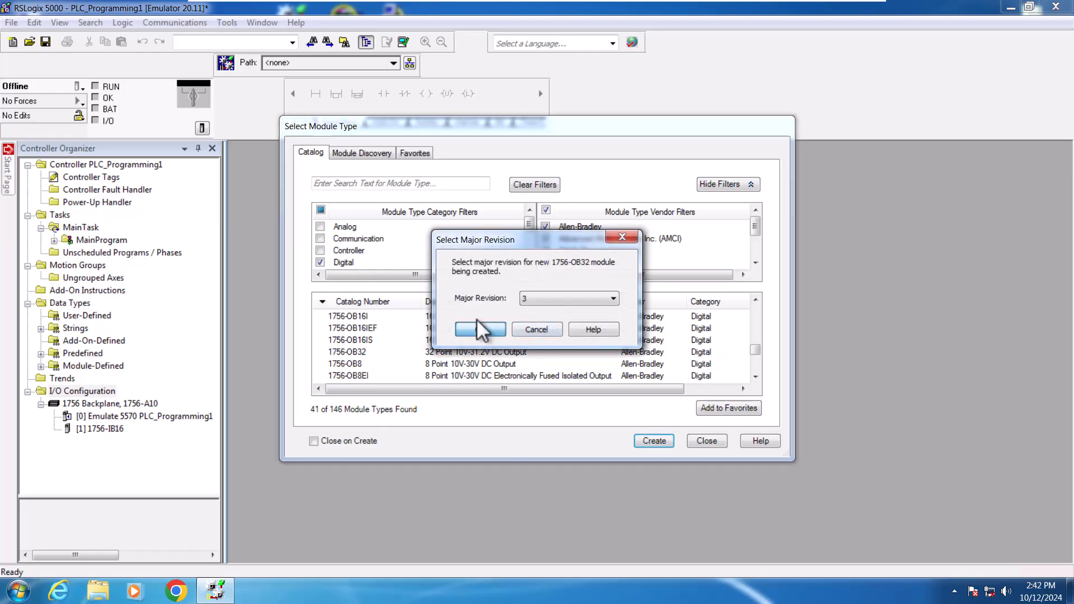
left_click(613, 298)
left_click(559, 320)
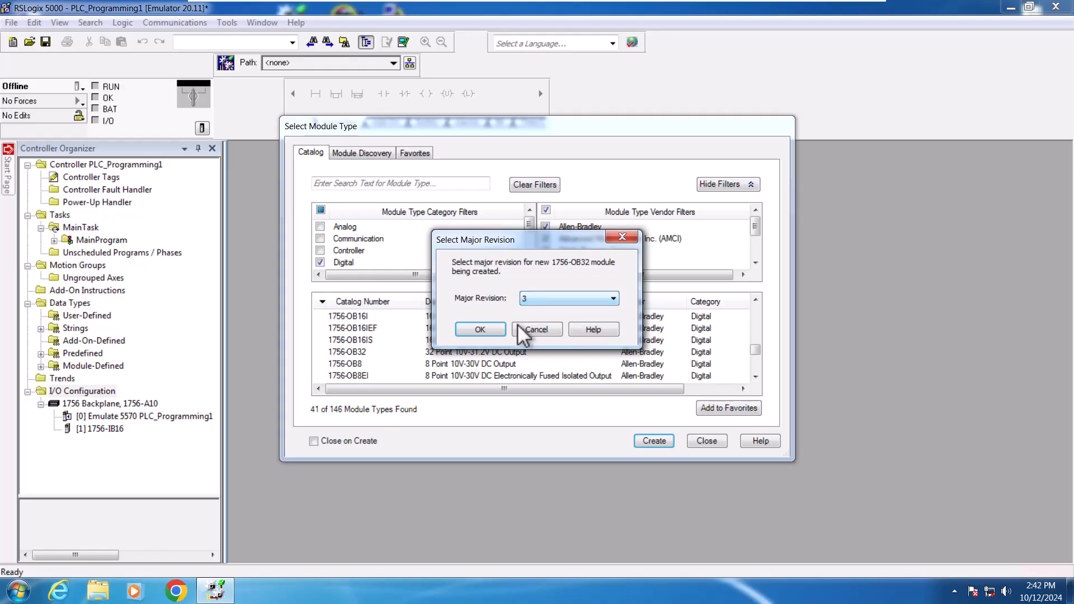
left_click(486, 330)
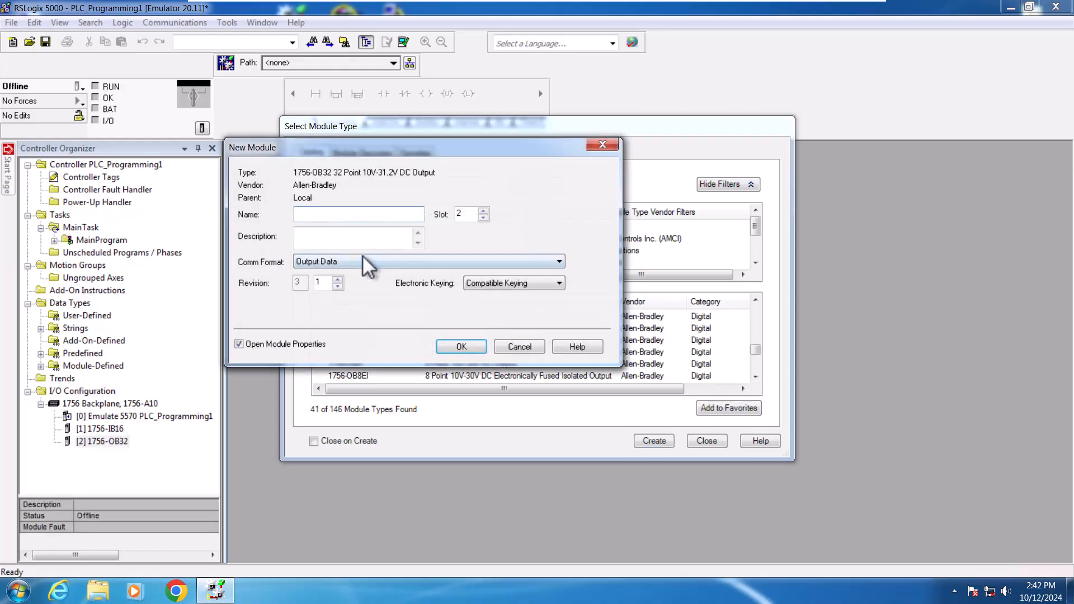
Step: Keep Compatible Keying for the new output module in slot 2 and create it
left_click(559, 284)
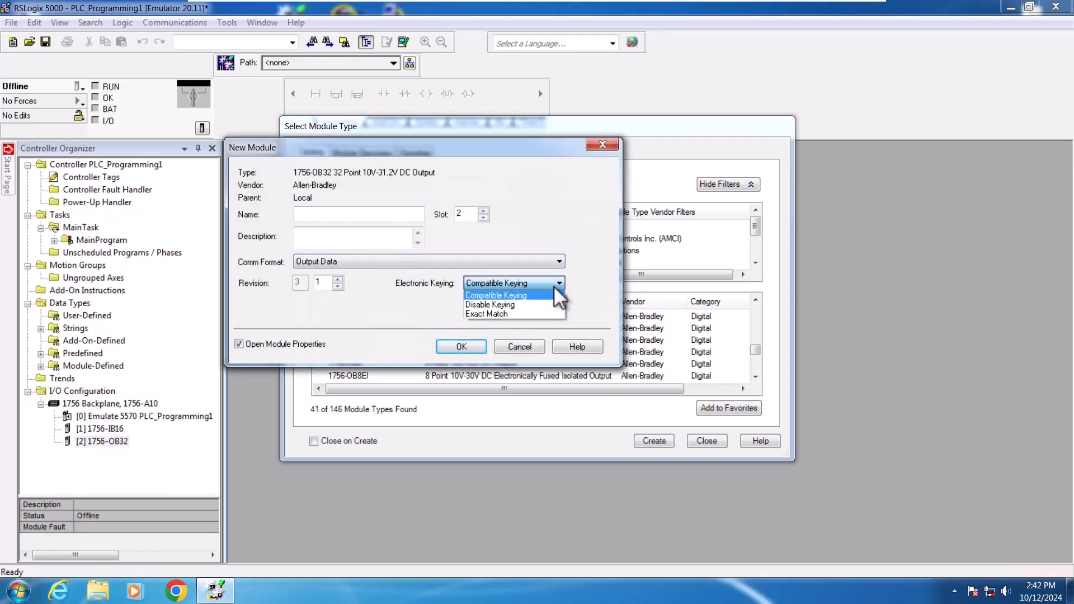
left_click(559, 296)
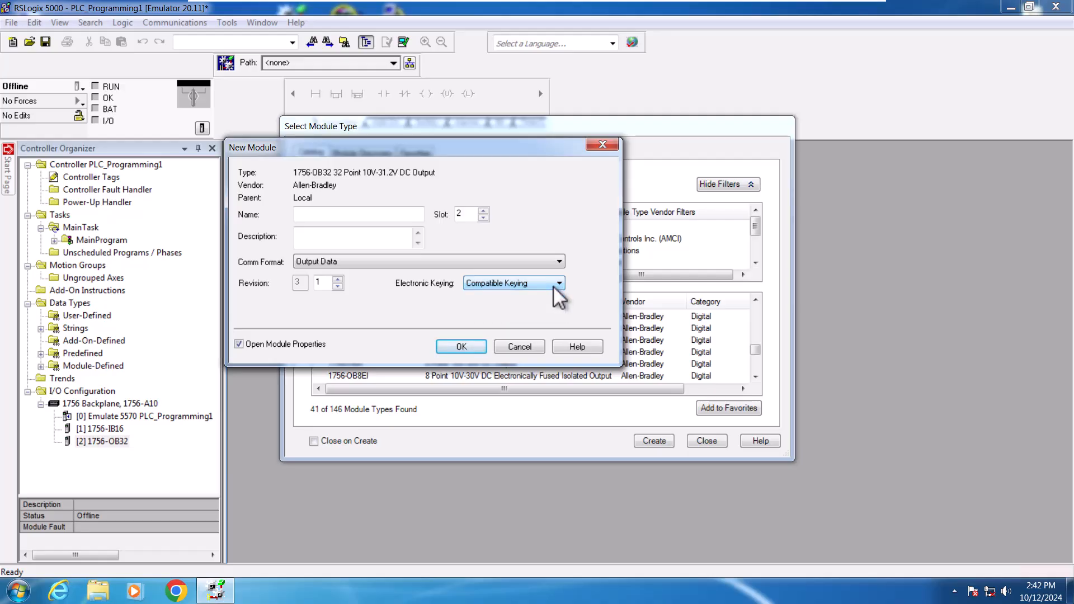
left_click(463, 347)
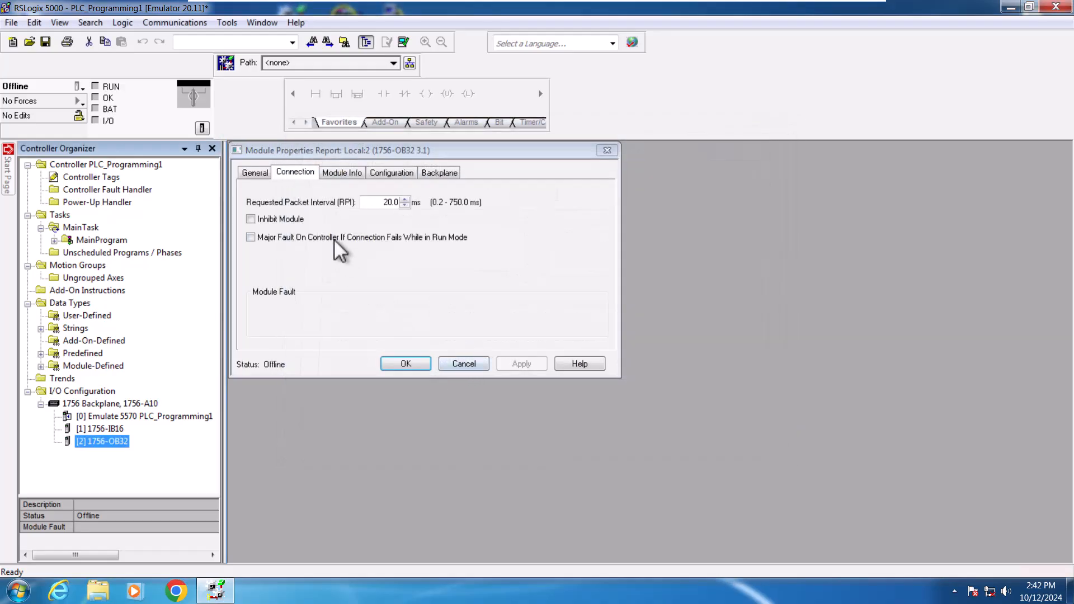
Step: Review each tab of the new output module's properties and close the dialog
left_click(337, 171)
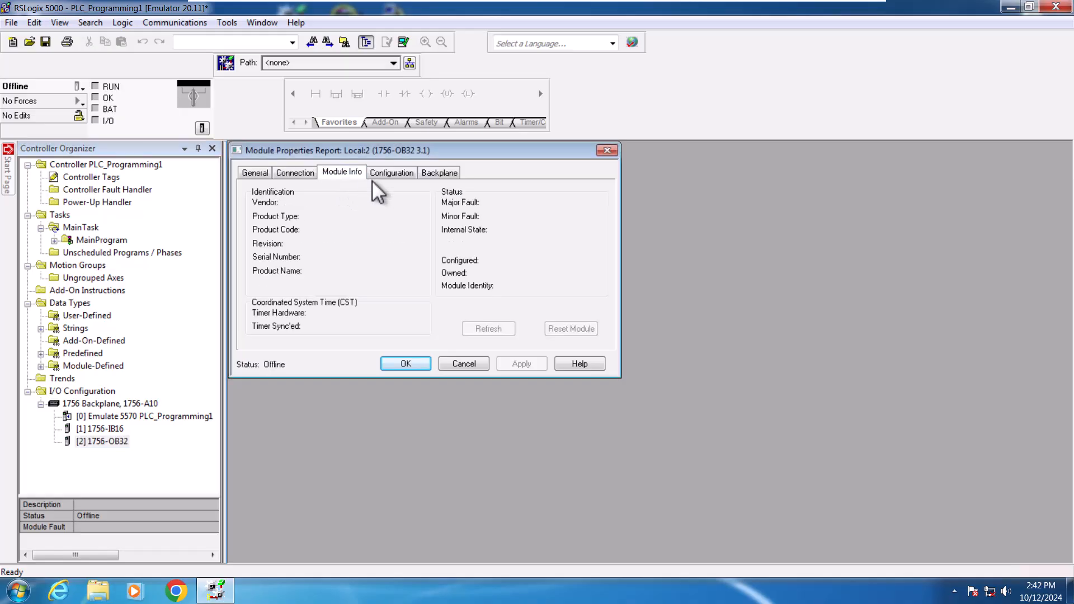
left_click(394, 173)
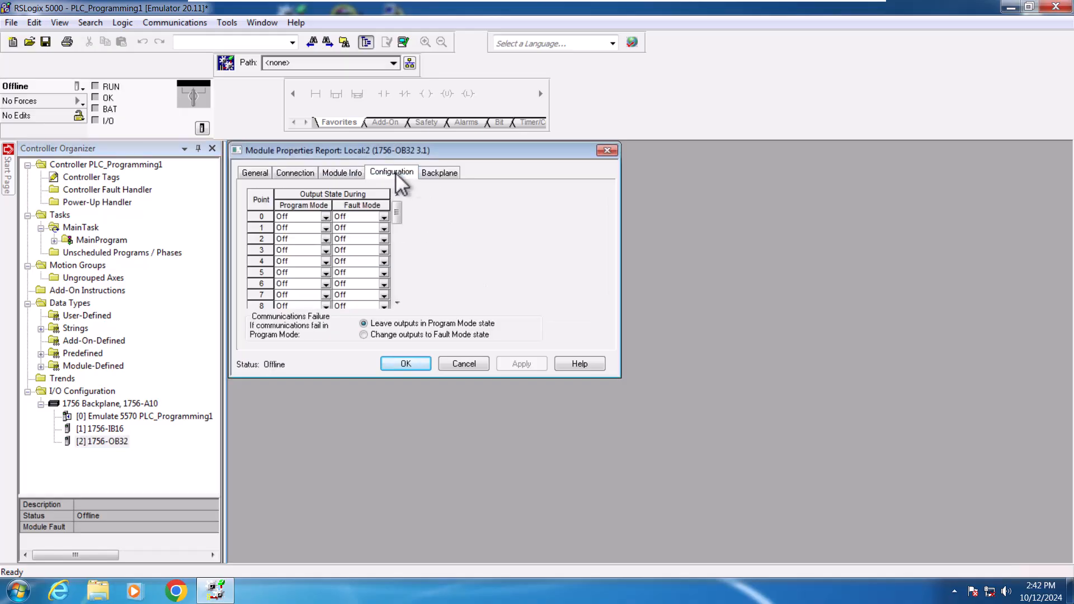
left_click(440, 173)
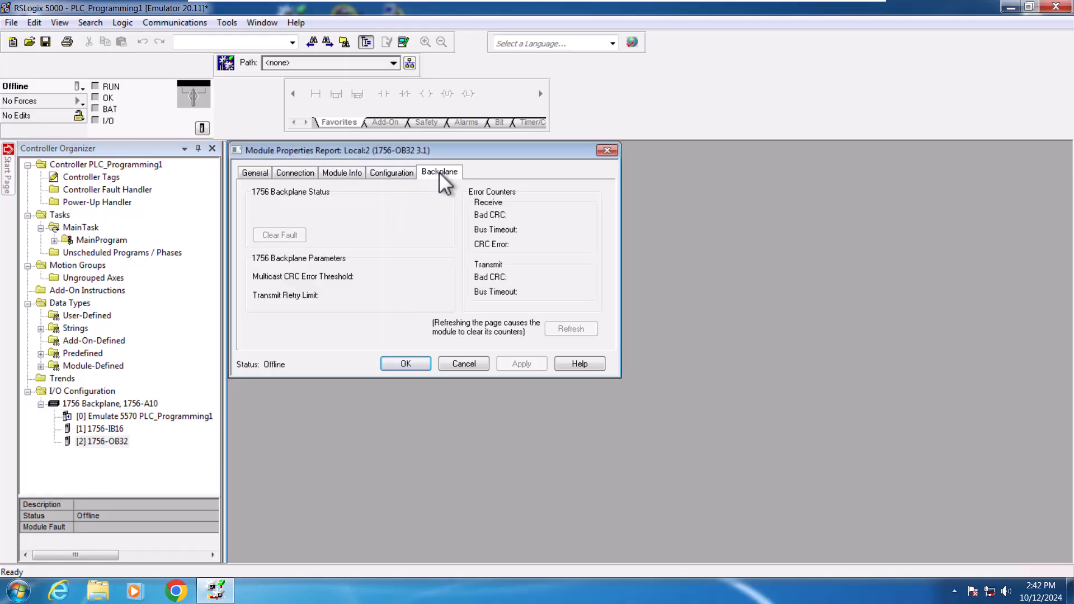
left_click(267, 173)
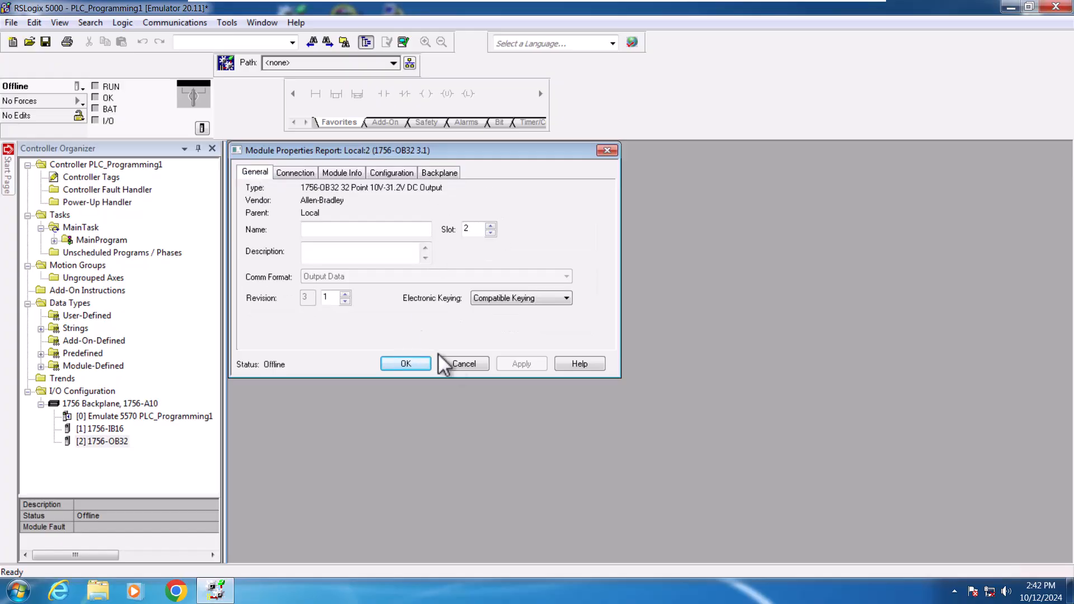
left_click(406, 365)
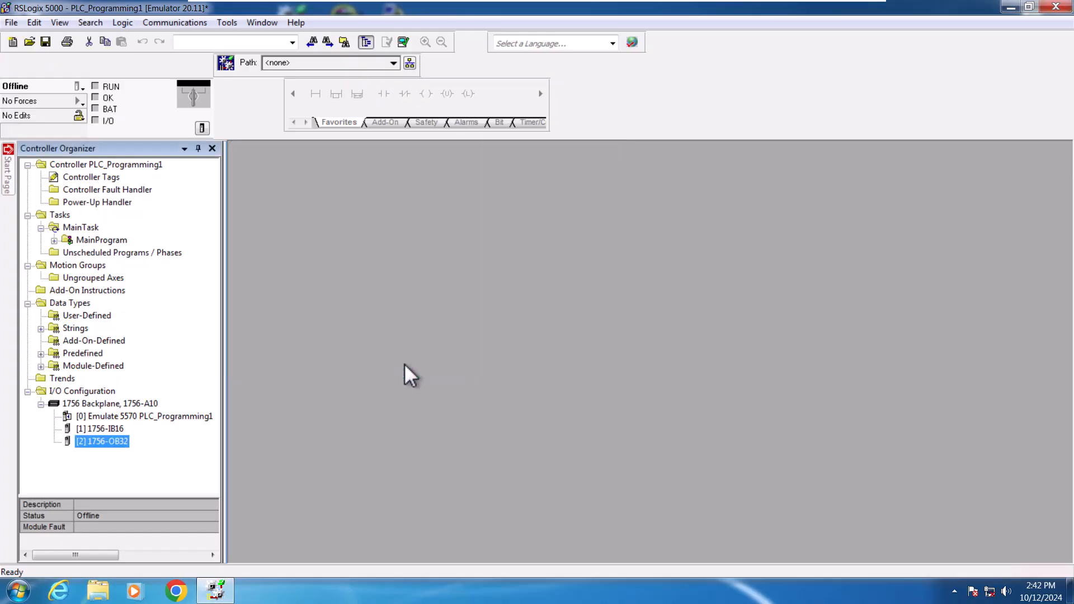
Step: Open the emulated controller's properties and review its General, port, protocol, fault, memory, execution and date/time tabs
double_click(149, 415)
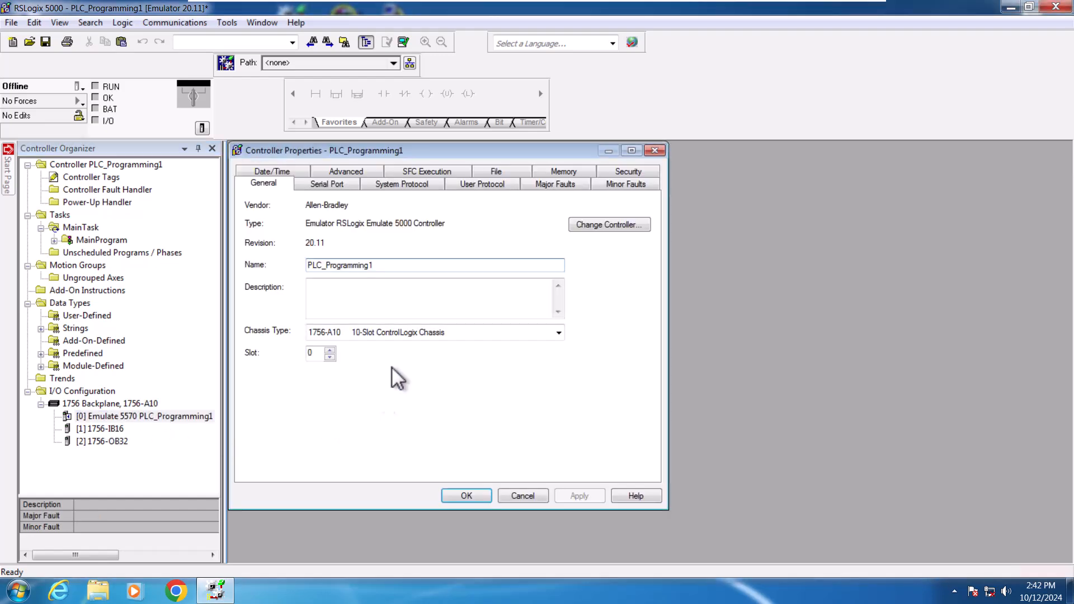
left_click(327, 184)
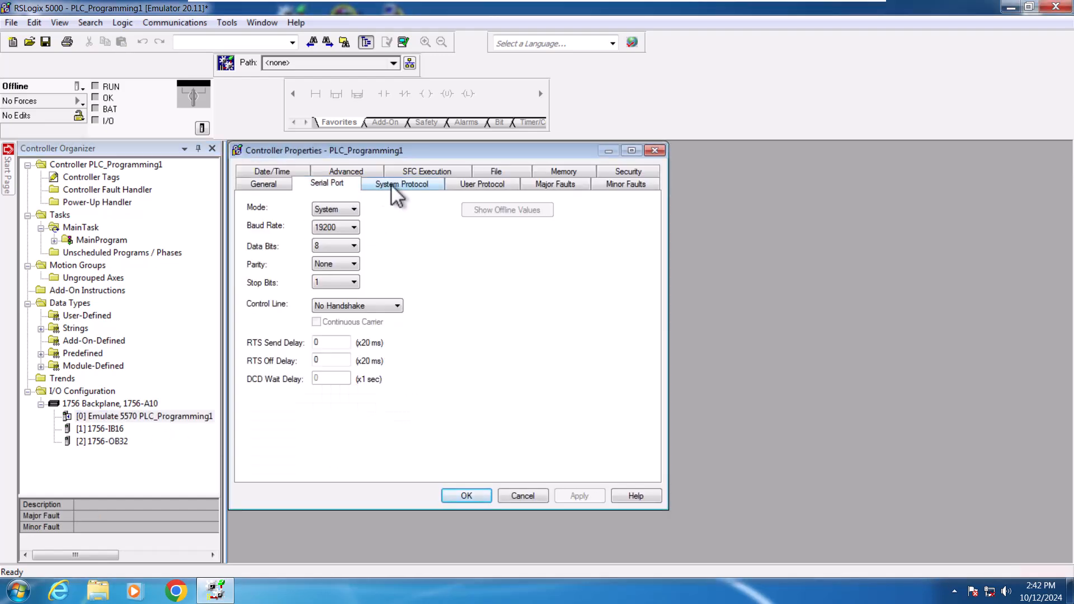
left_click(391, 185)
left_click(475, 184)
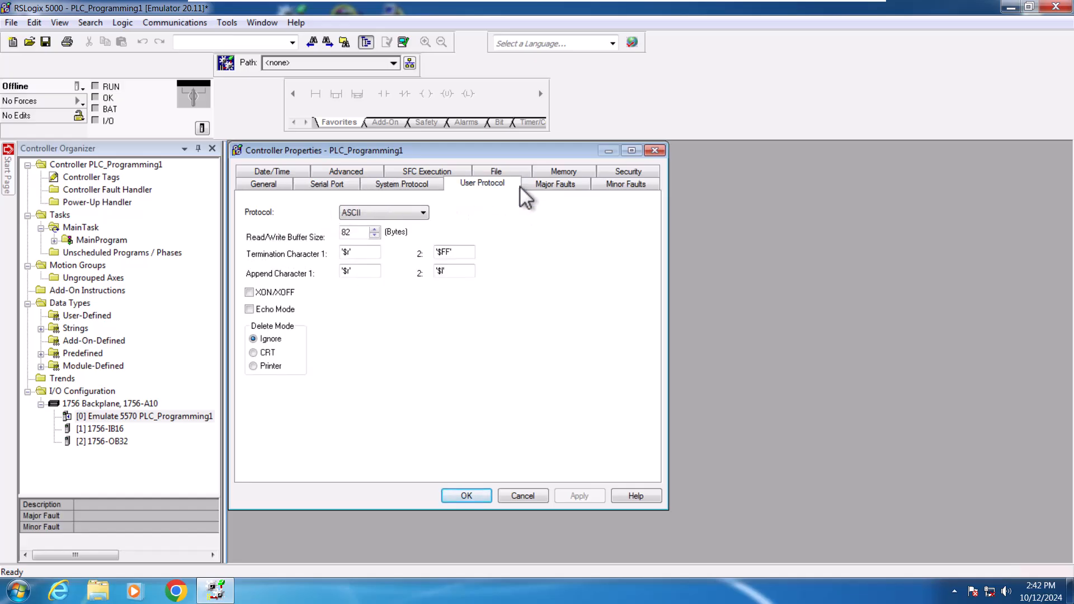
left_click(558, 186)
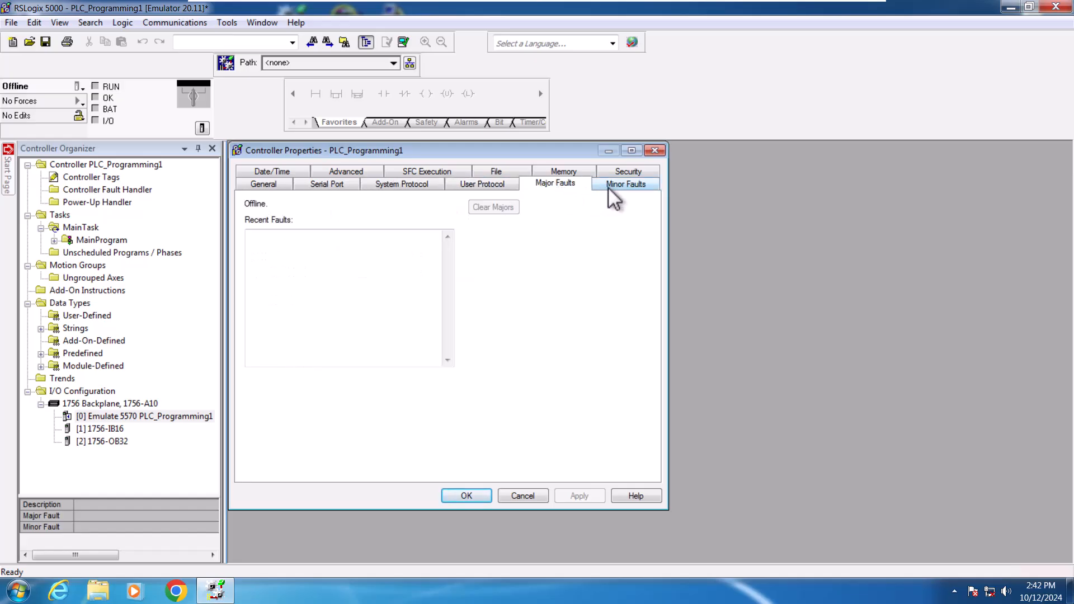
left_click(610, 187)
left_click(610, 172)
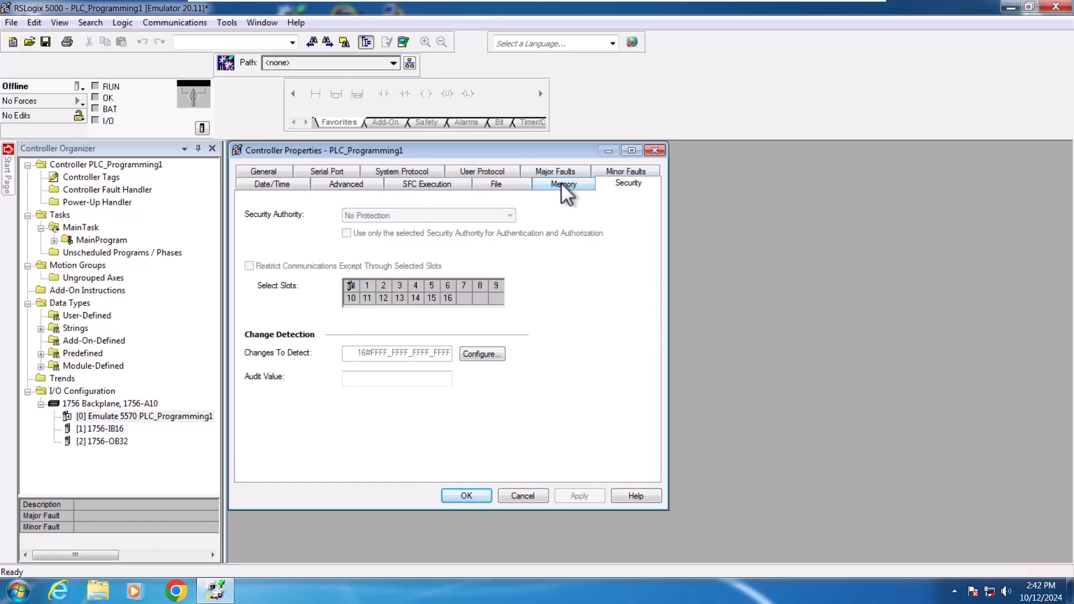
left_click(561, 183)
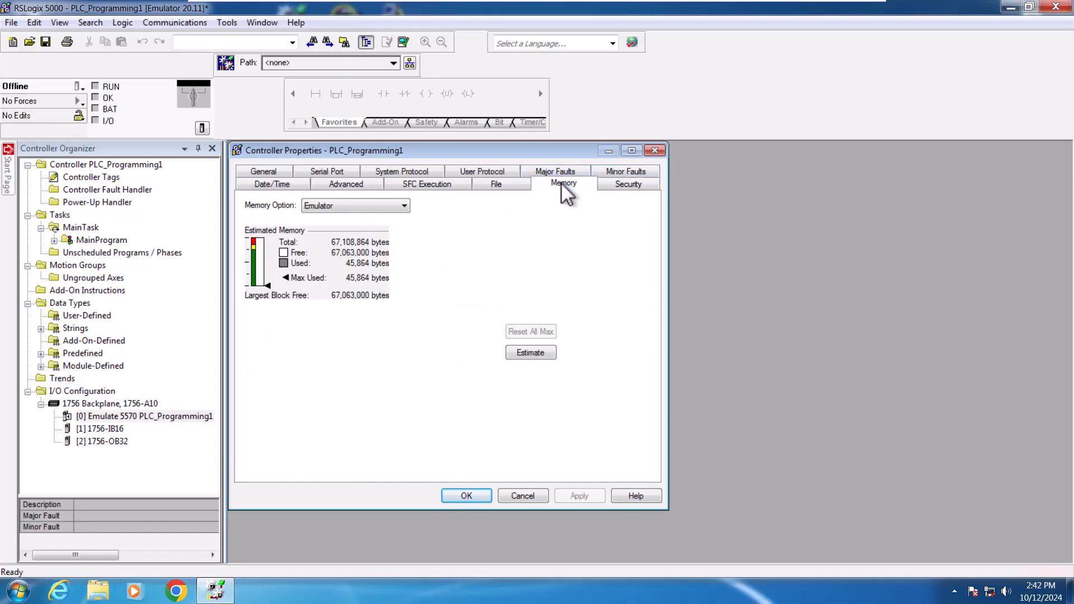
left_click(510, 185)
left_click(438, 187)
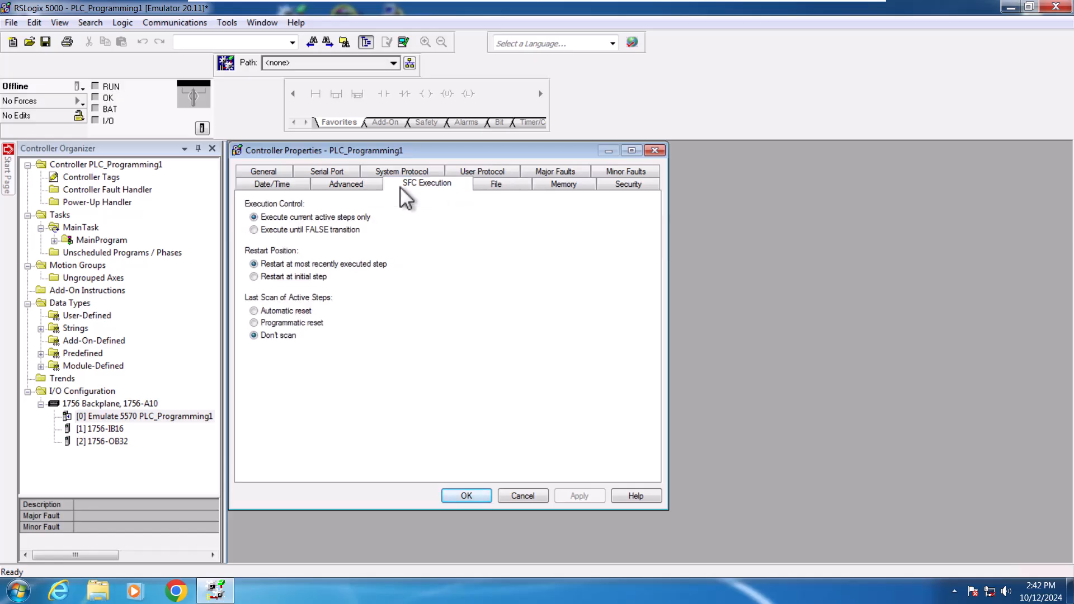
left_click(346, 185)
left_click(274, 185)
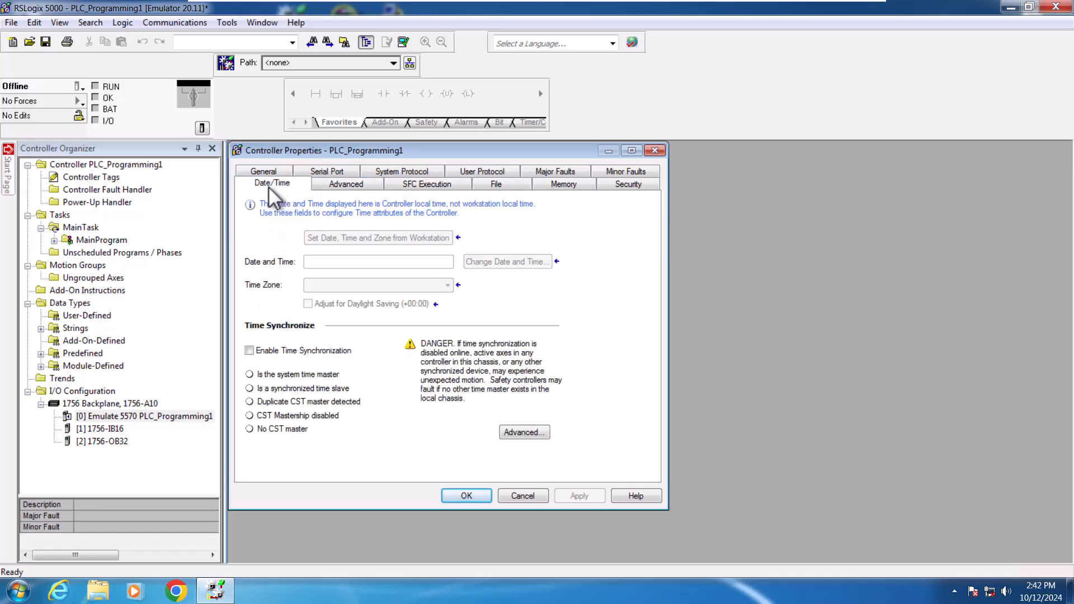
Step: Enable Time Synchronization in the controller properties, apply it and close the dialog
left_click(250, 350)
left_click(576, 496)
left_click(474, 495)
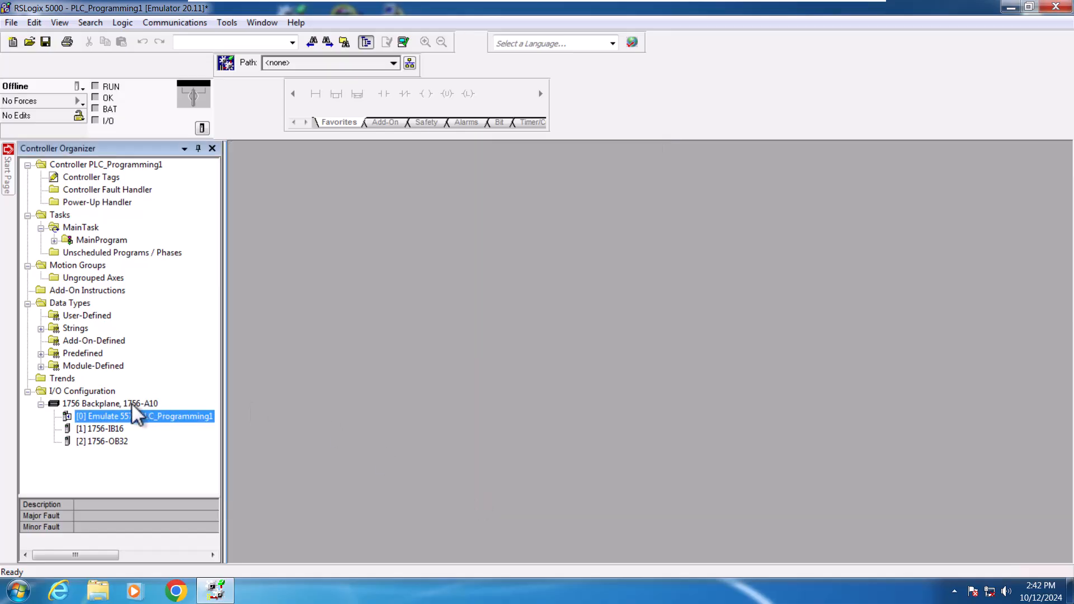
Step: Expand MainProgram and open the MainRoutine ladder routine
left_click(55, 241)
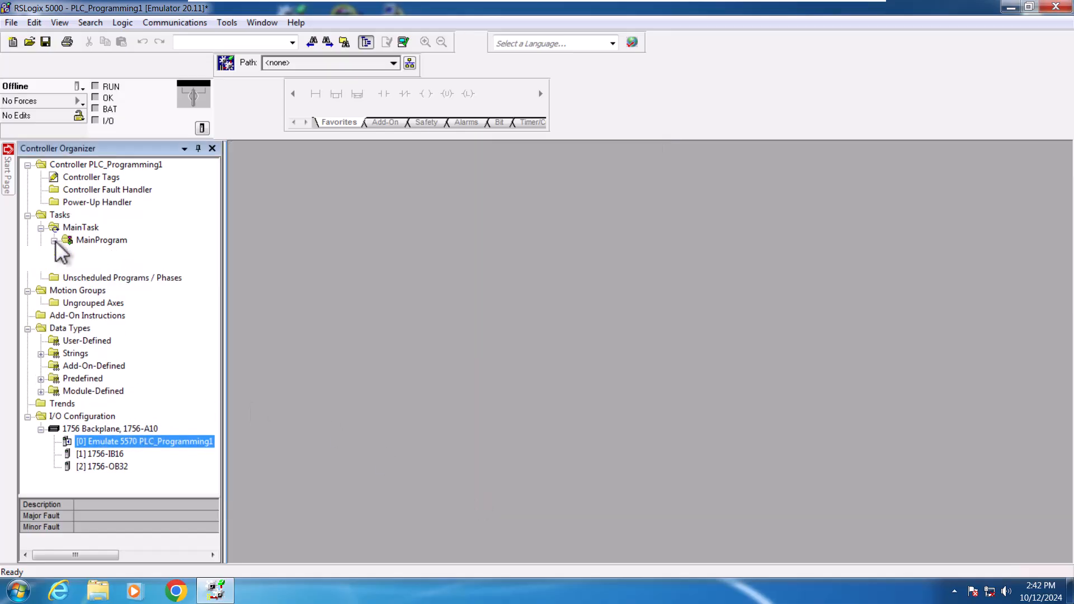
left_click(114, 265)
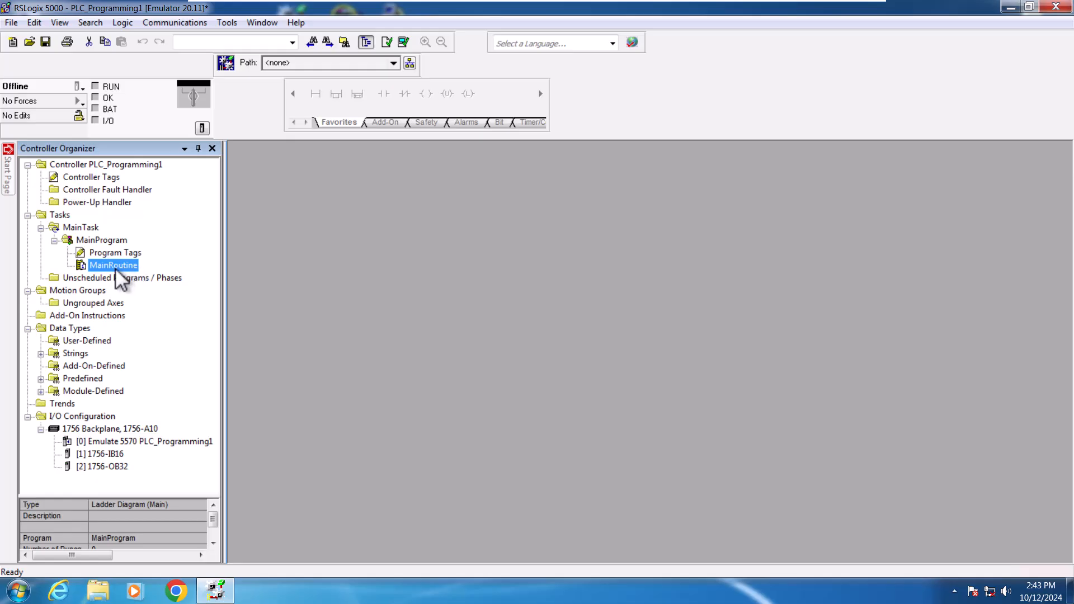
double_click(114, 266)
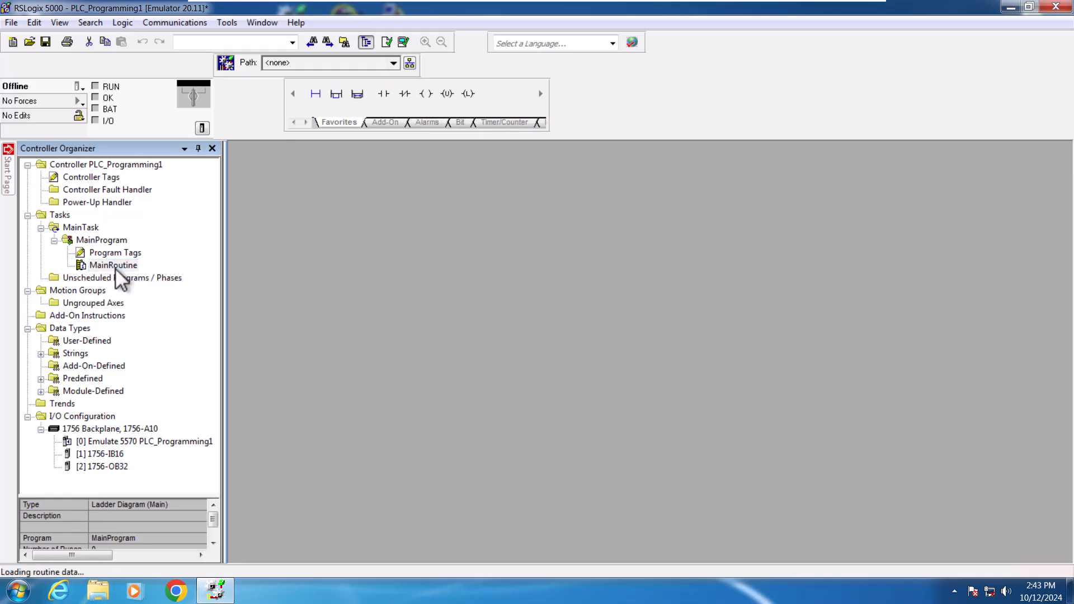
Step: Browse the Add-On, Alarms, Bit and Timer/Counter instruction groups of the ladder instruction toolbar
left_click(386, 123)
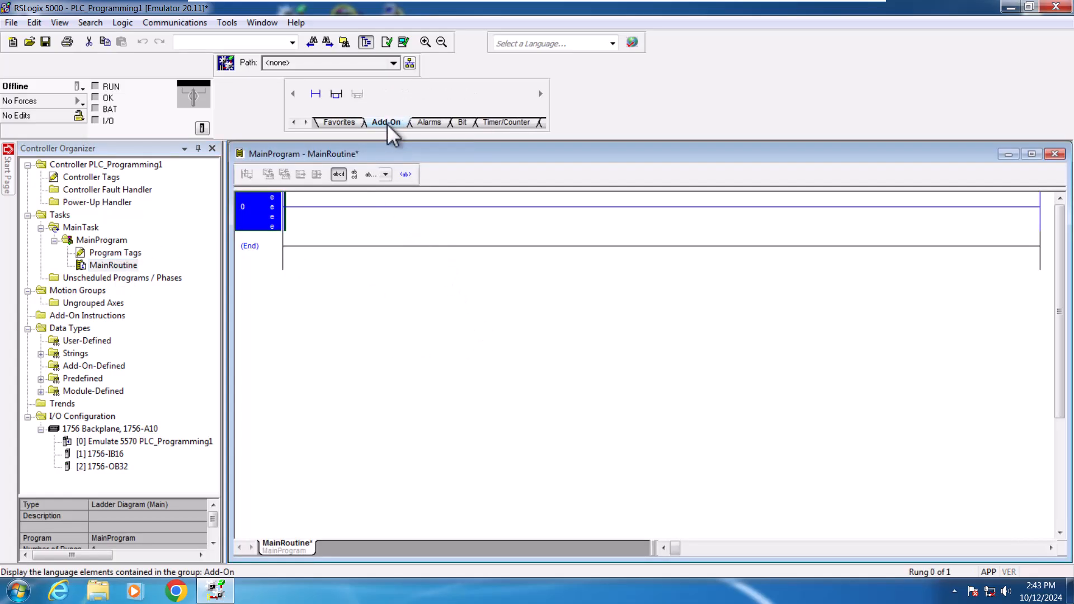
left_click(428, 122)
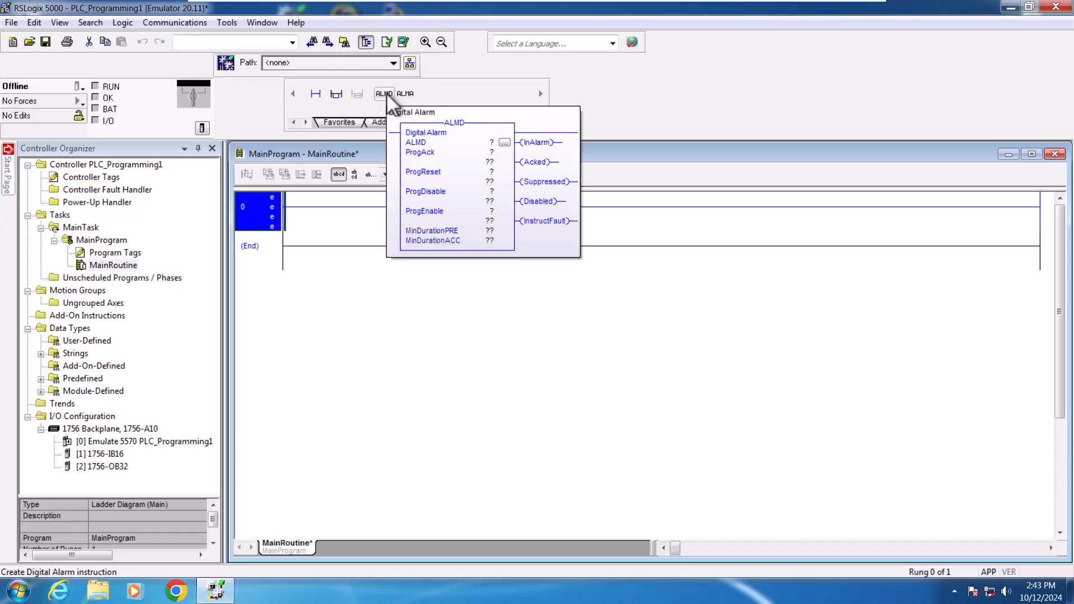
left_click(464, 120)
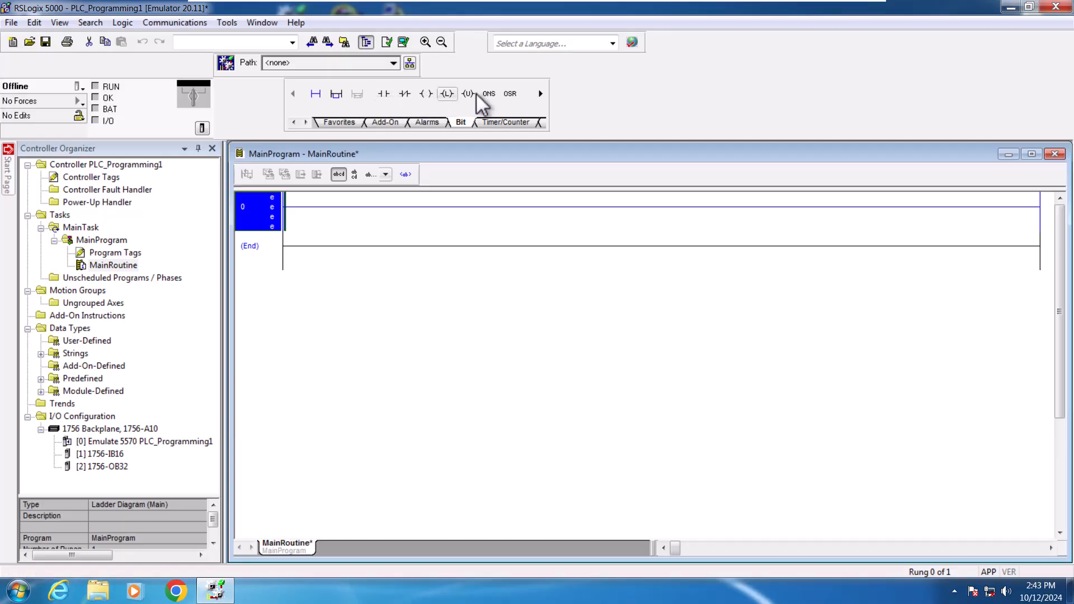
left_click(541, 94)
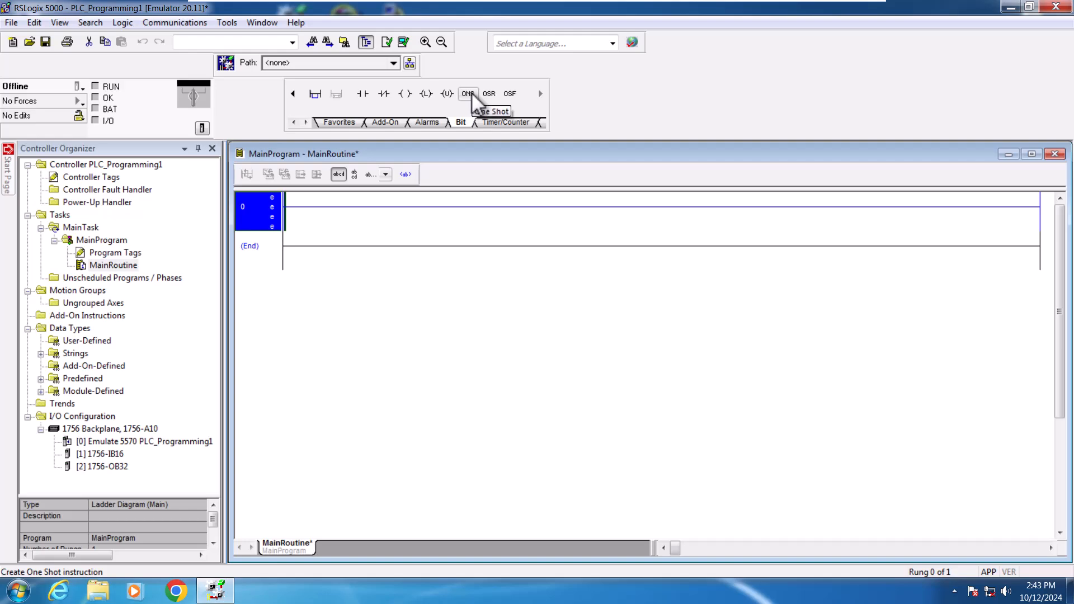
left_click(492, 123)
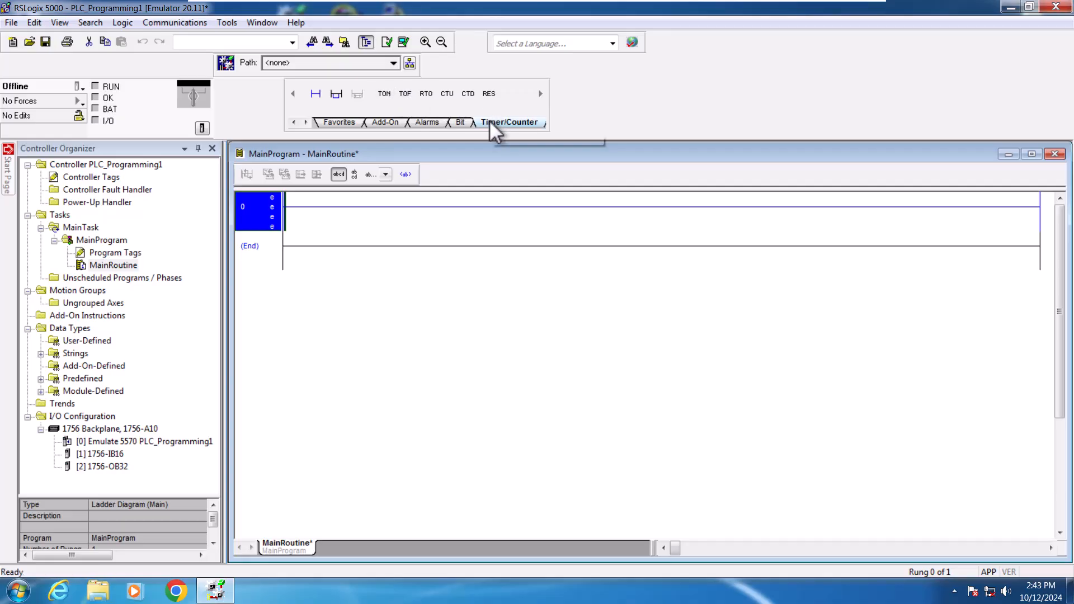
Step: Widen the instruction toolbar and browse further instruction groups such as File/Shift
left_click(306, 122)
left_click_drag(549, 112, 858, 108)
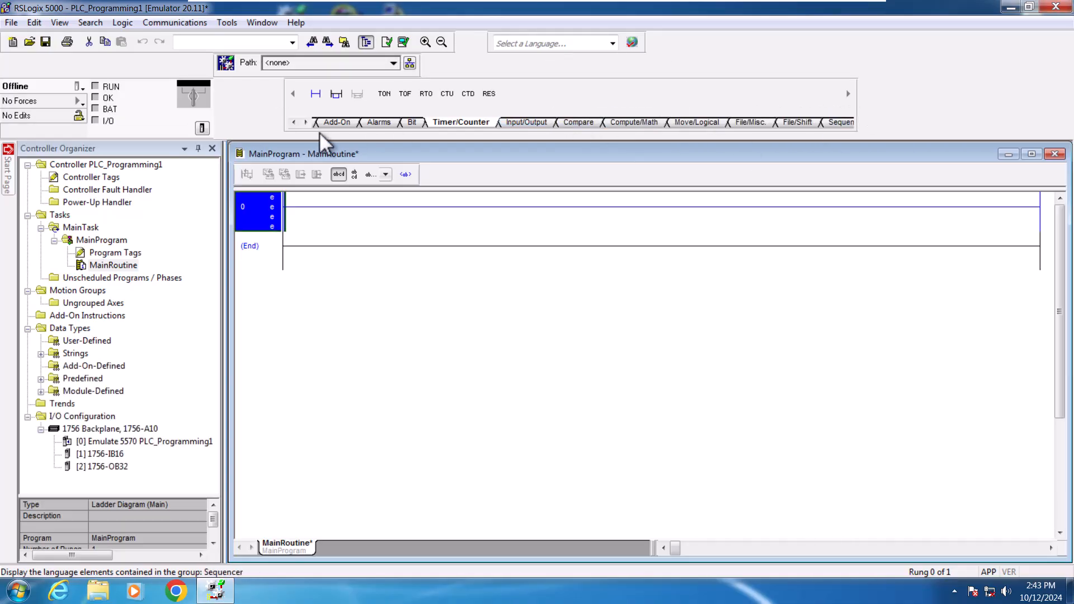
left_click(306, 122)
left_click(306, 122)
left_click(306, 122)
left_click(306, 122)
left_click(306, 122)
left_click(306, 122)
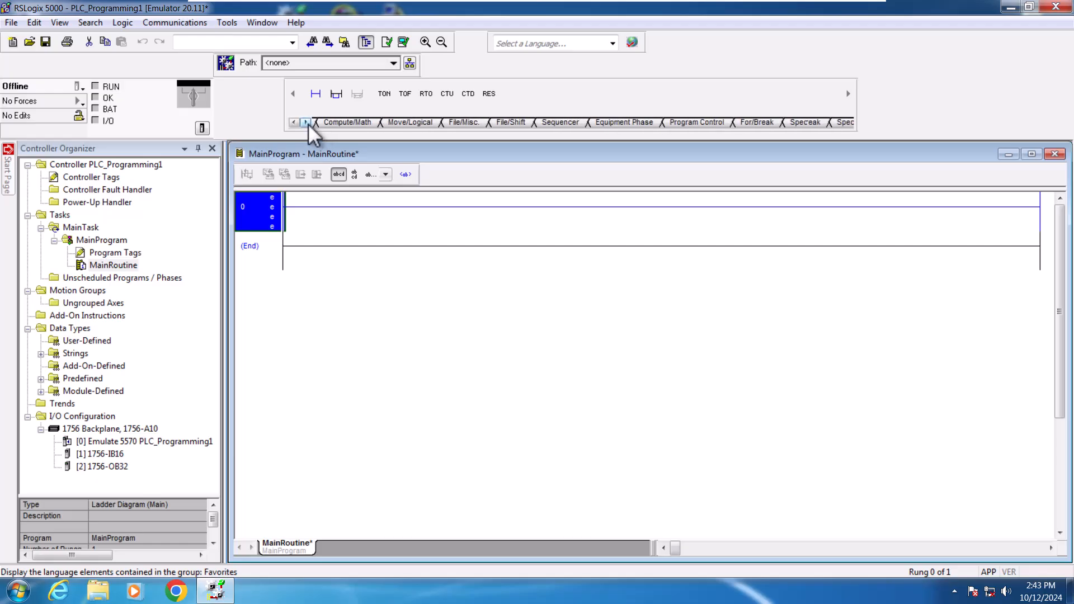
left_click(528, 122)
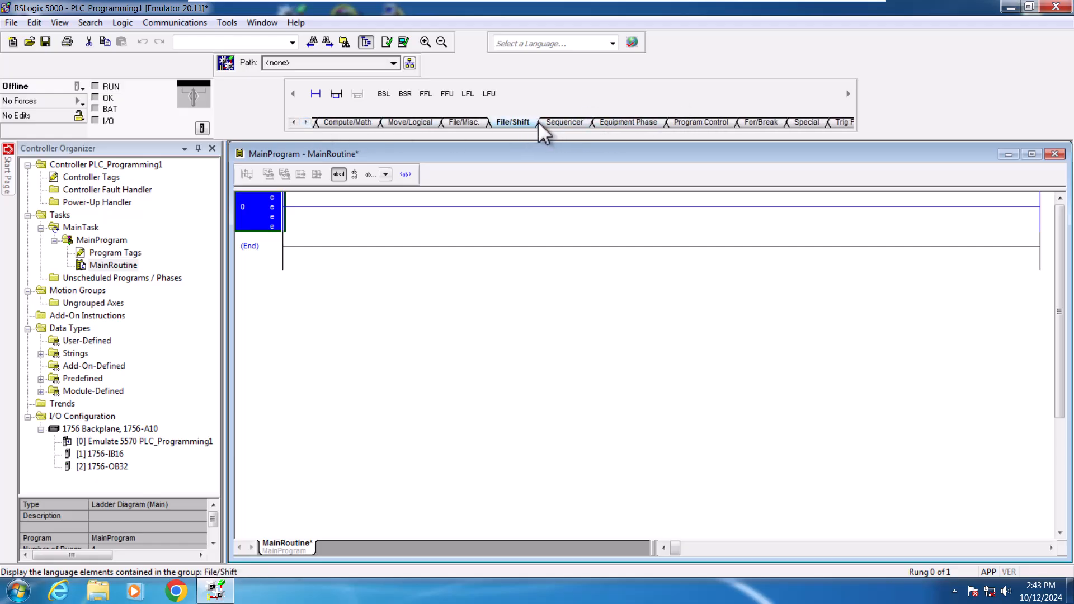
Step: Browse the remaining instruction groups from Sequencer to Trig Functions, then return to the Favorites group
left_click(565, 122)
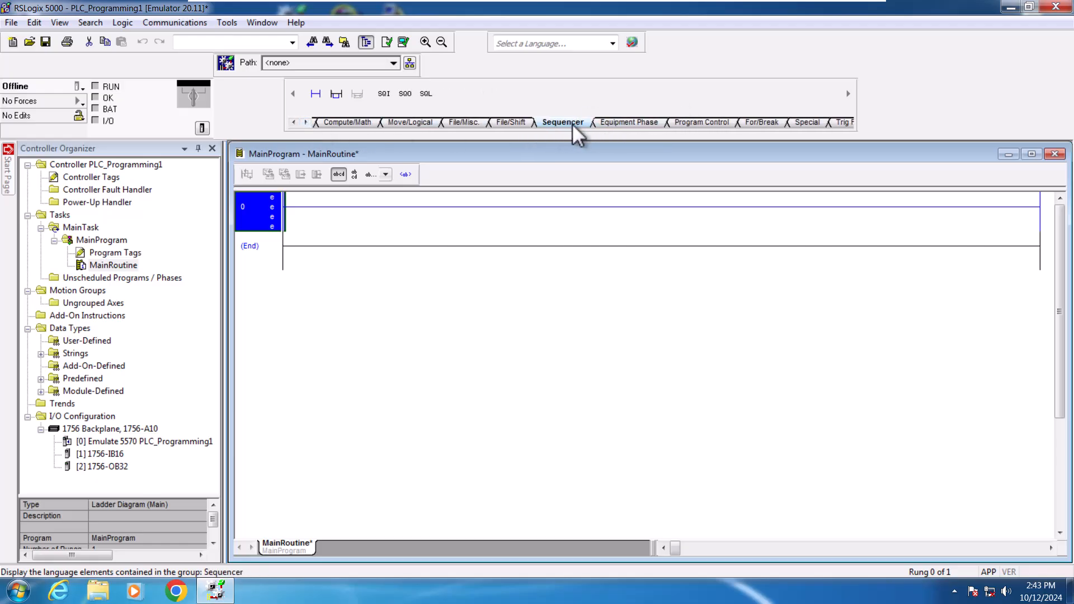
left_click(644, 122)
left_click(719, 124)
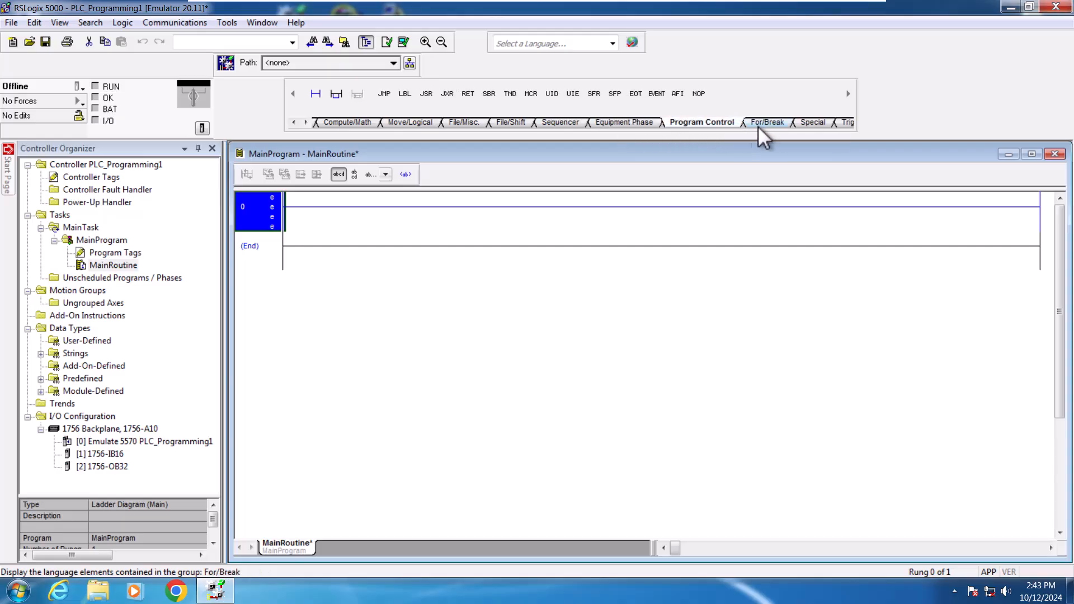
left_click(773, 124)
left_click(809, 123)
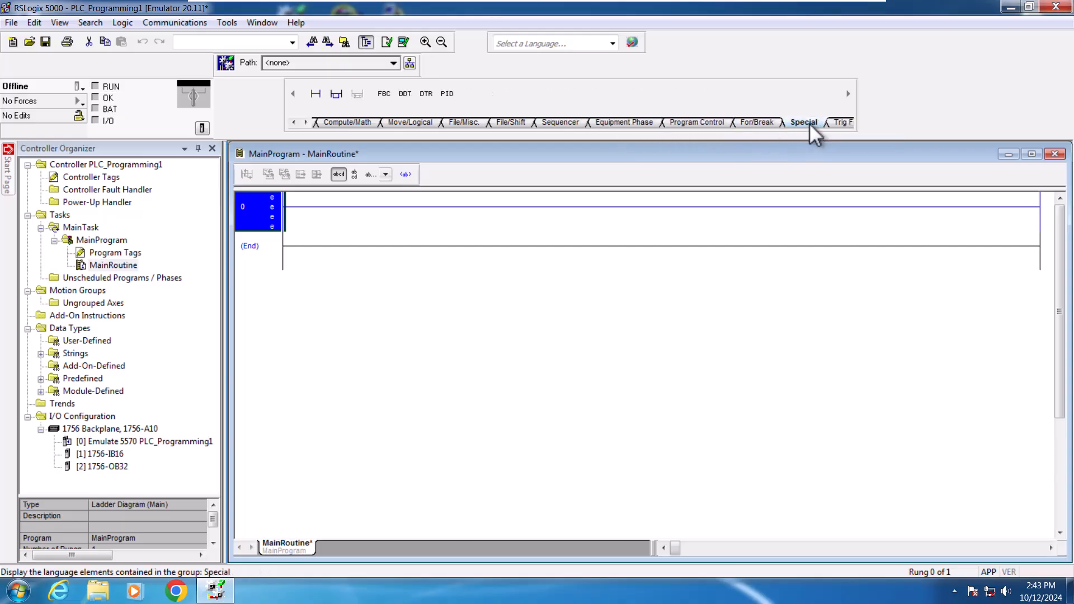
left_click(837, 122)
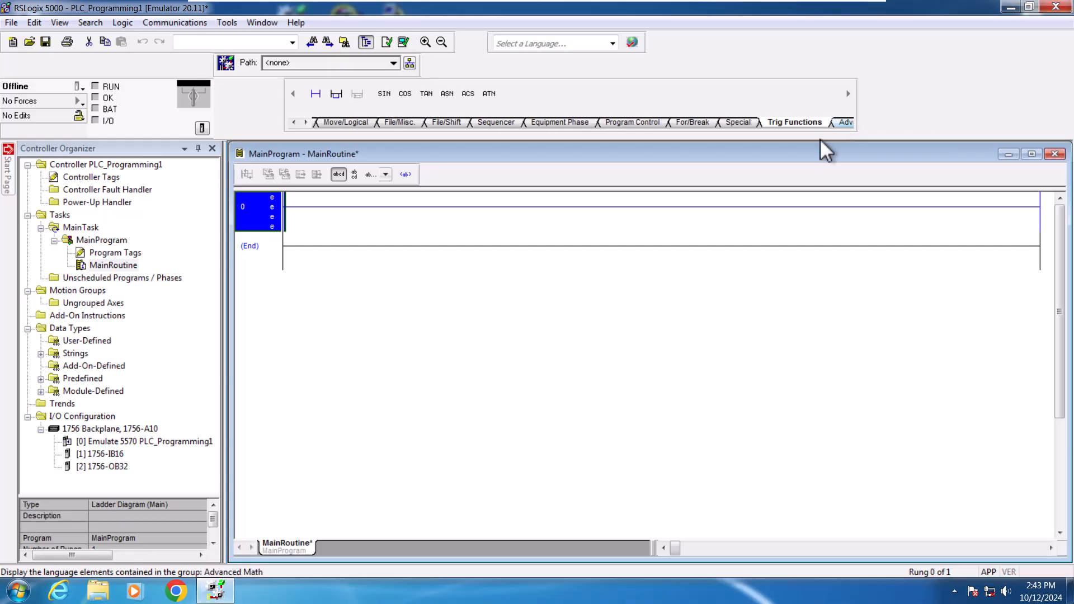
left_click(294, 122)
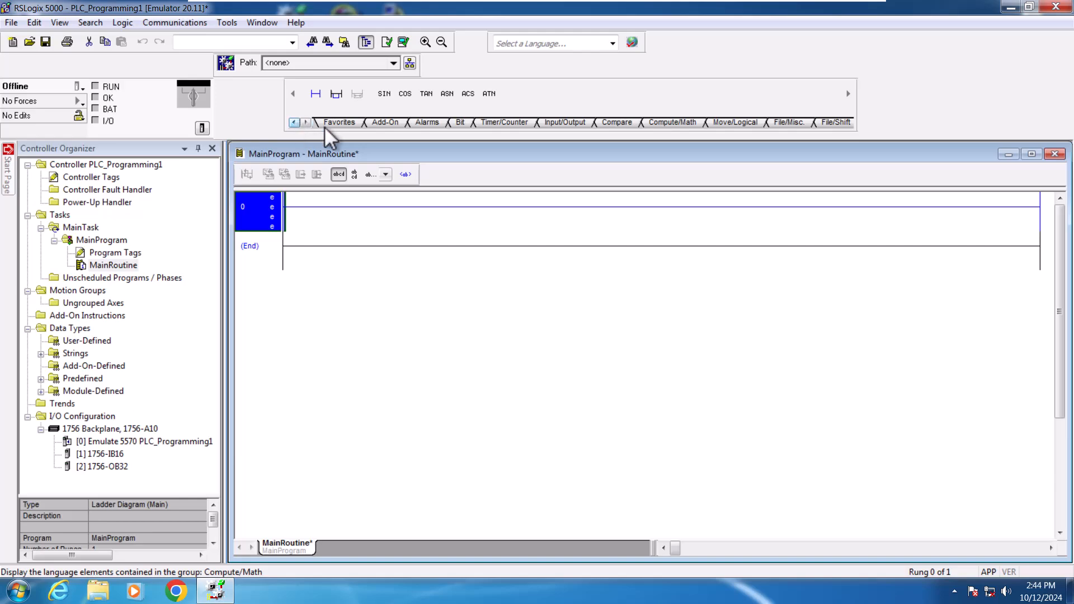
left_click(429, 121)
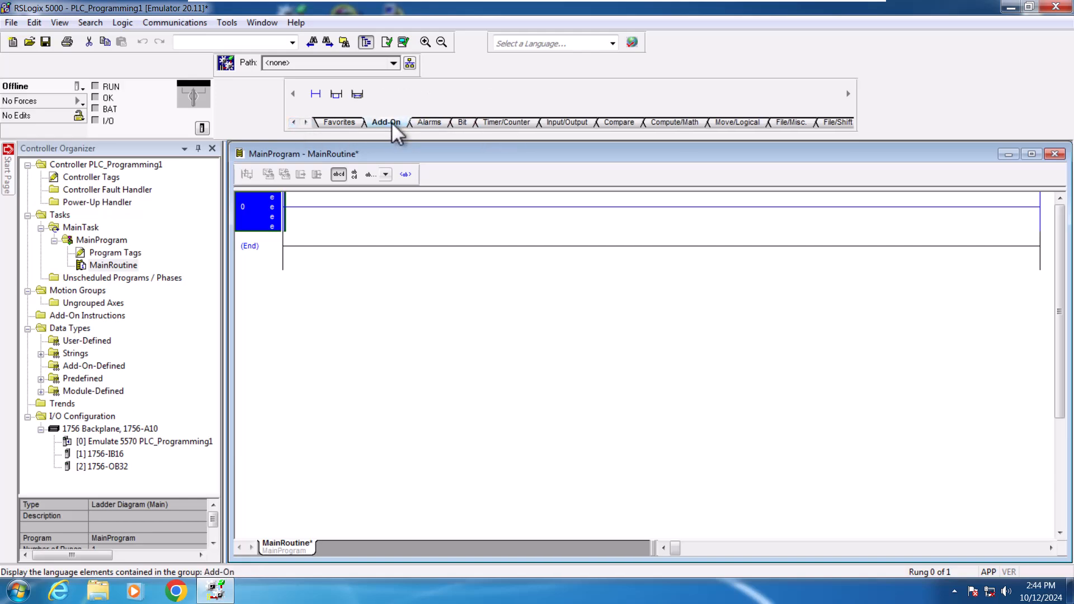
left_click(350, 122)
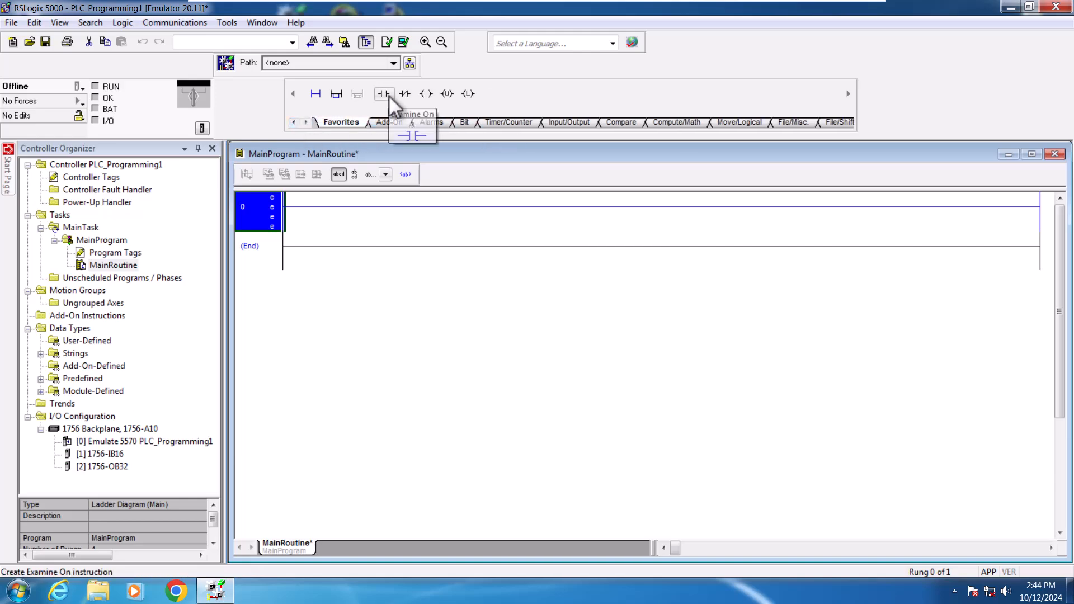
Step: Add an Examine On contact and an Output Energize coil to rung 0
left_click_drag(382, 94, 324, 212)
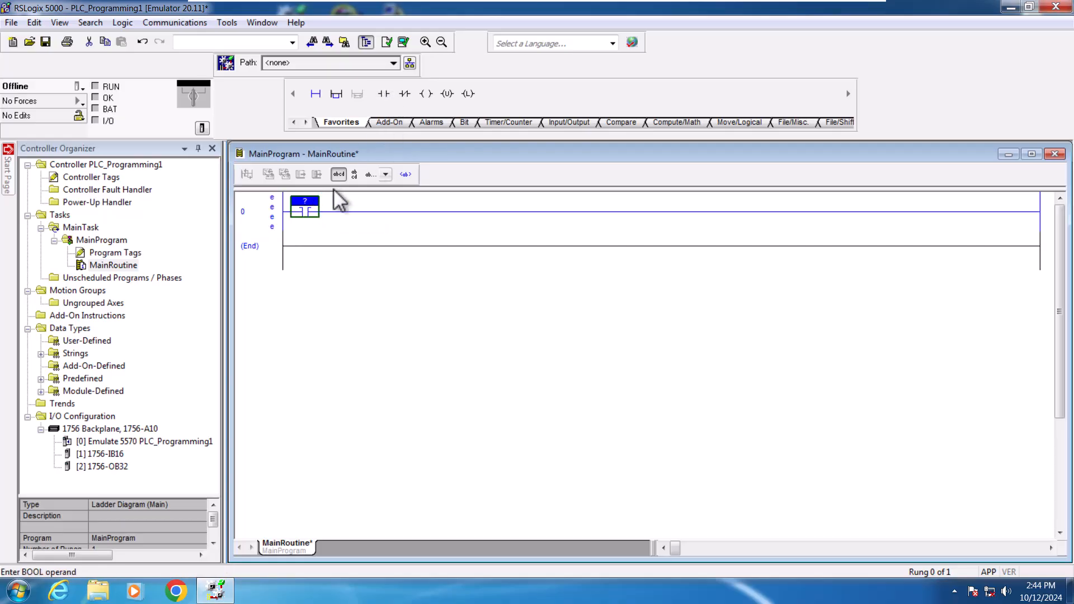
left_click(426, 94)
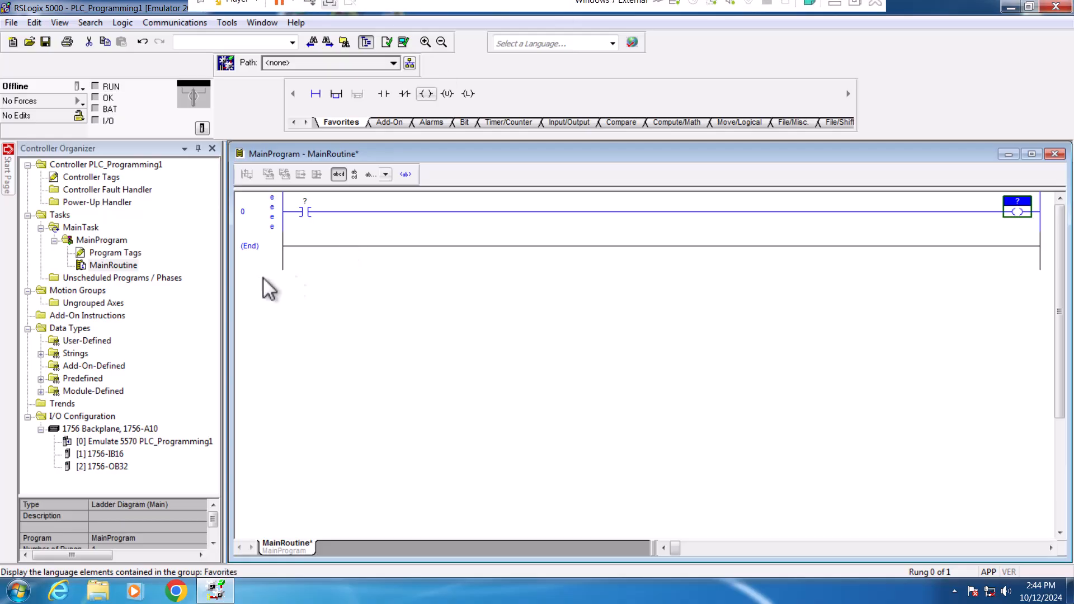
left_click(310, 211)
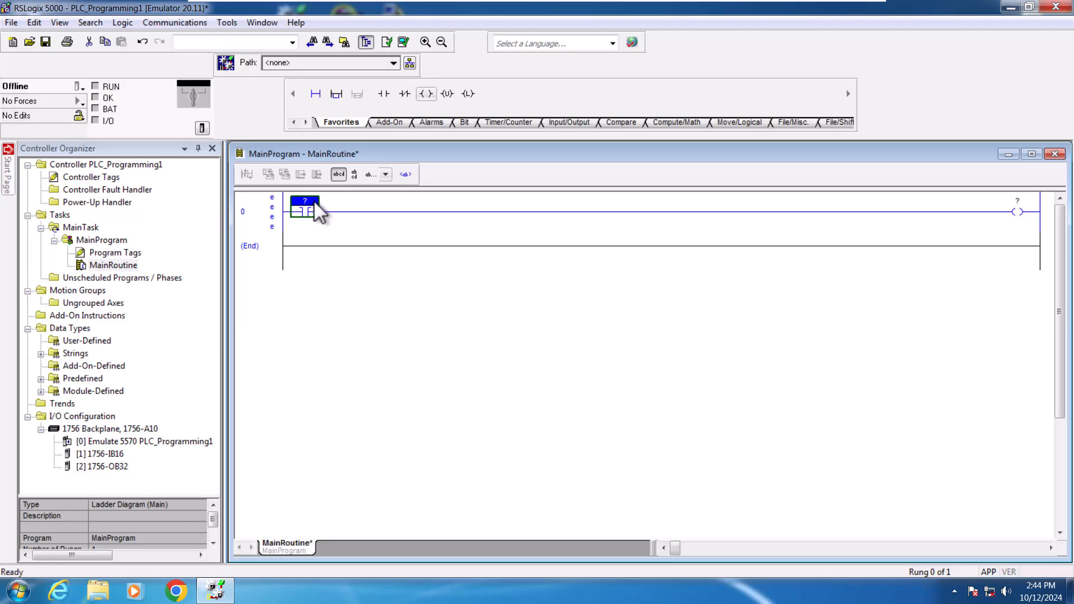
double_click(316, 204)
left_click(330, 201)
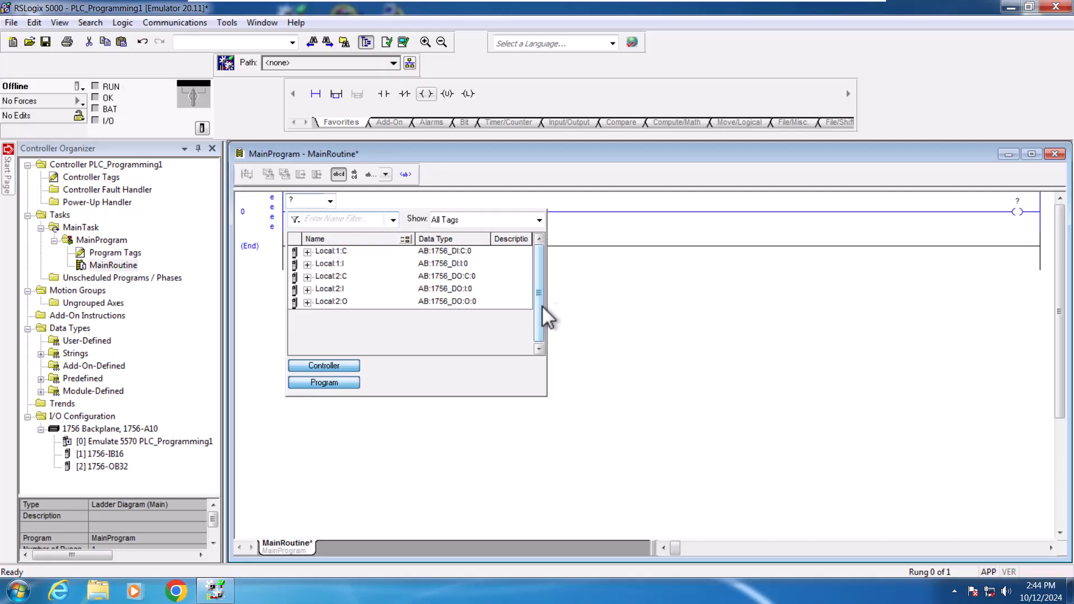
left_click(579, 300)
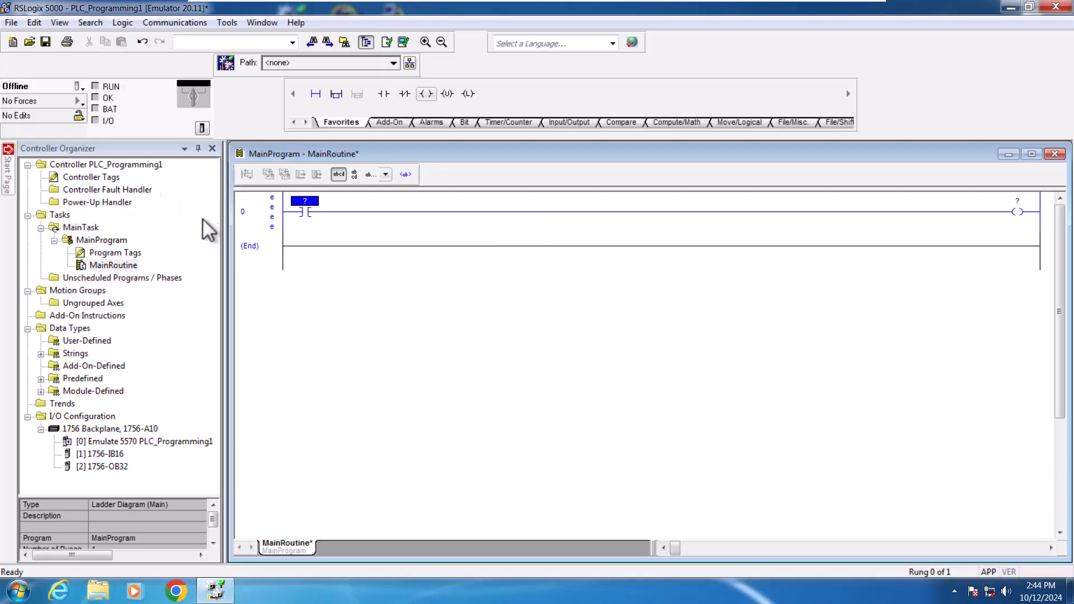
Step: Open Controller Tags and inspect the Local:1:C configuration and Local:1:I input data bits
double_click(109, 180)
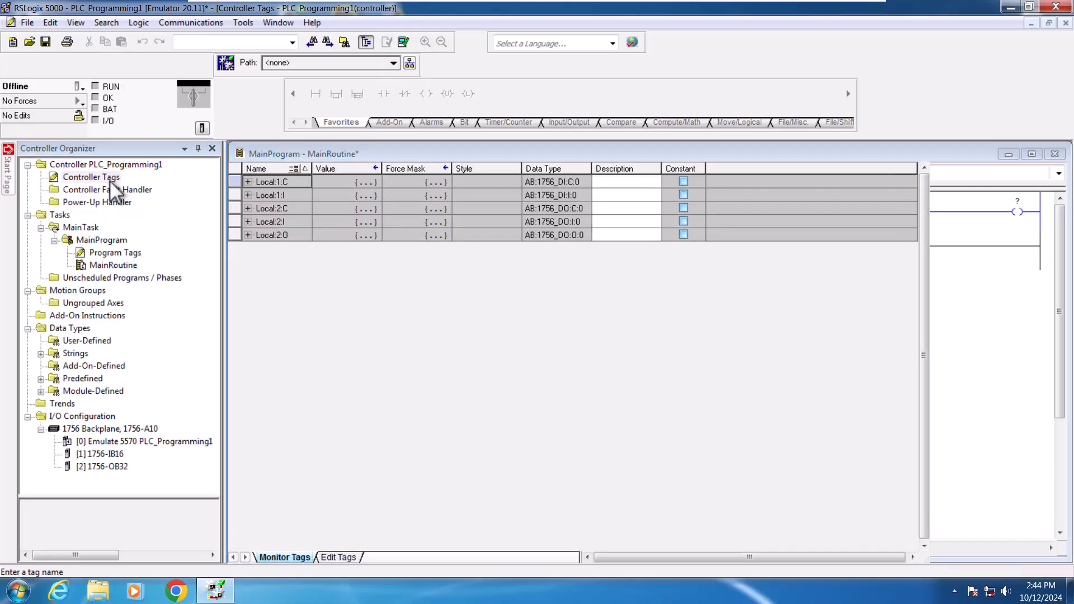
left_click(247, 182)
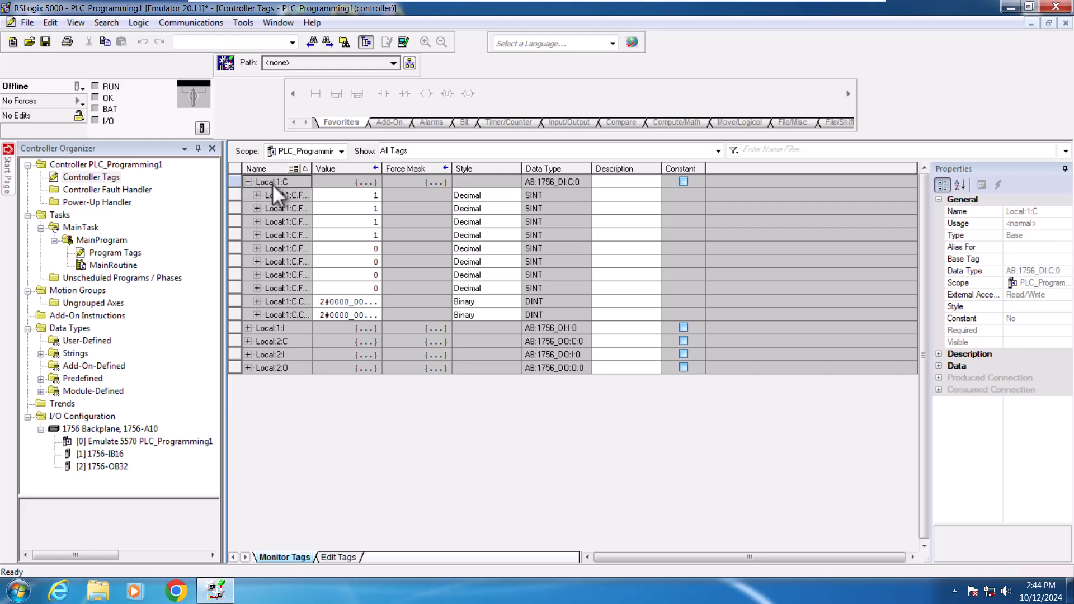
left_click_drag(313, 166, 405, 176)
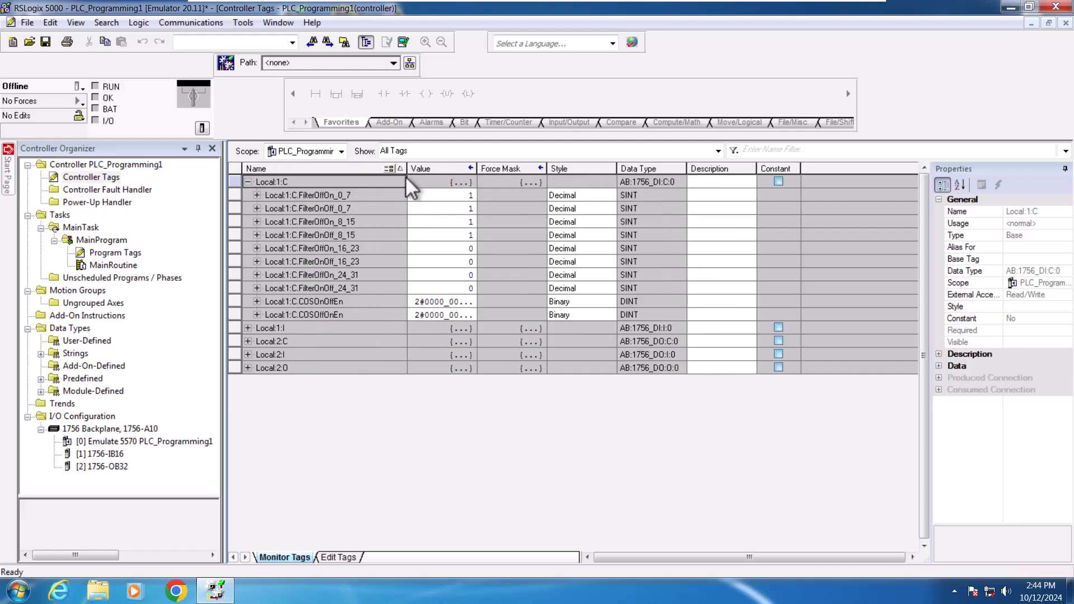
left_click(247, 183)
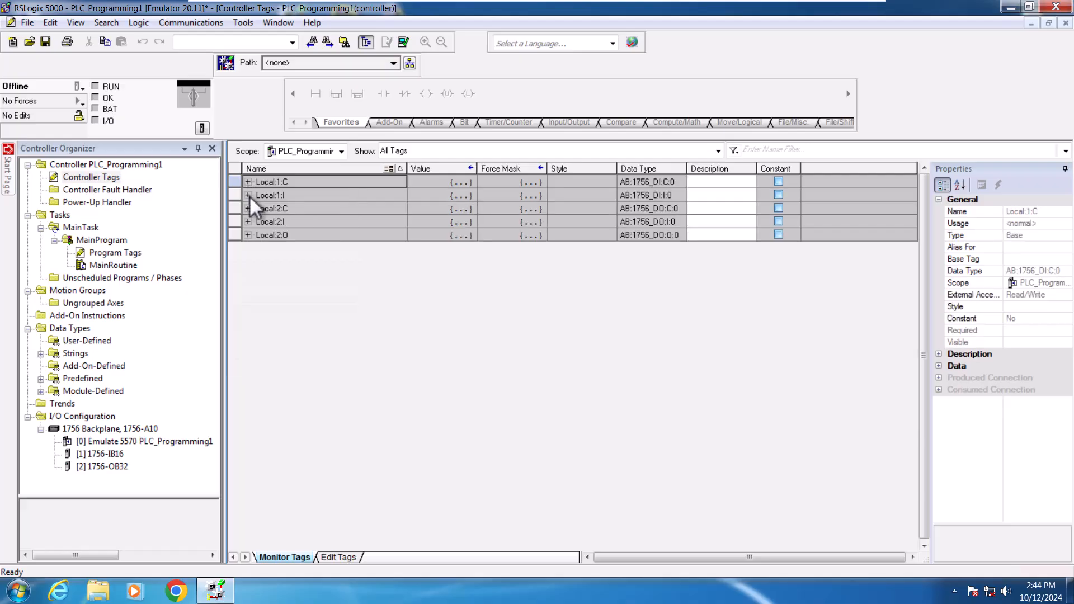
left_click(248, 195)
left_click(257, 222)
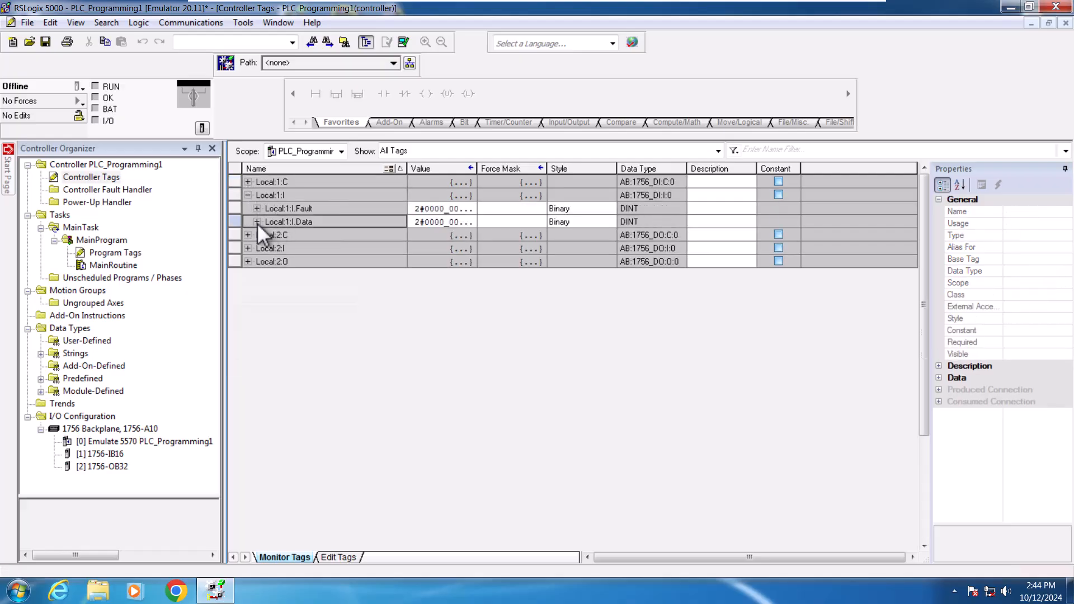
scroll(321, 291, "down", 3)
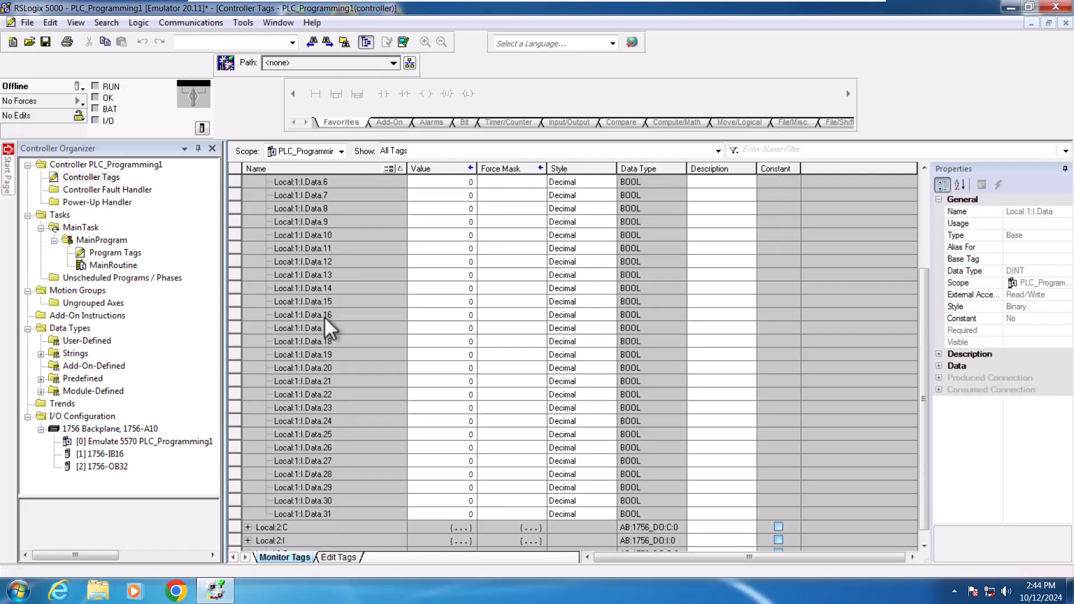
left_click(334, 515)
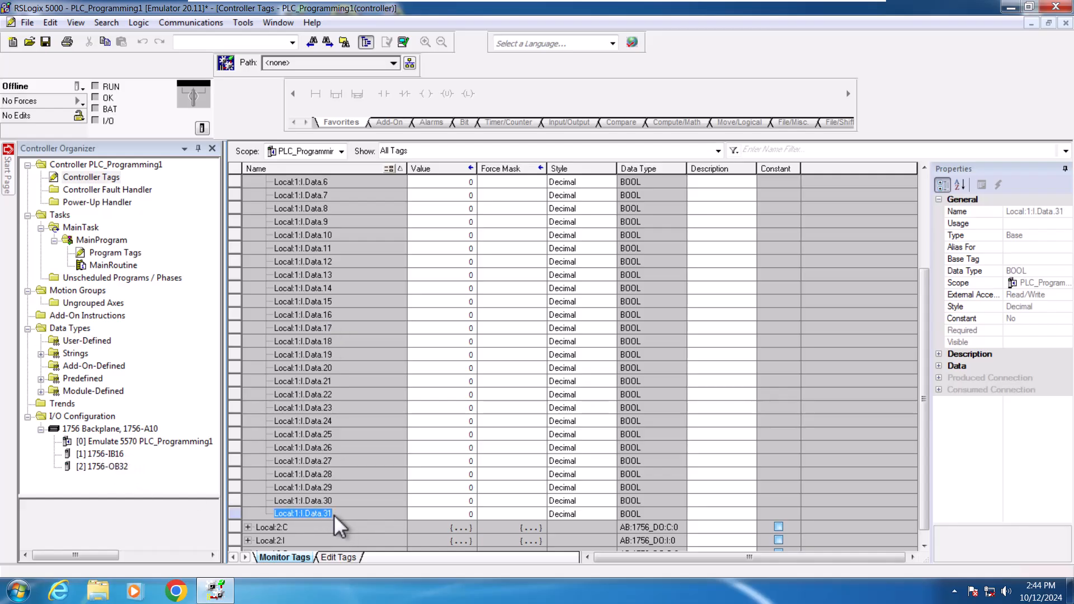
scroll(348, 450, "up", 4)
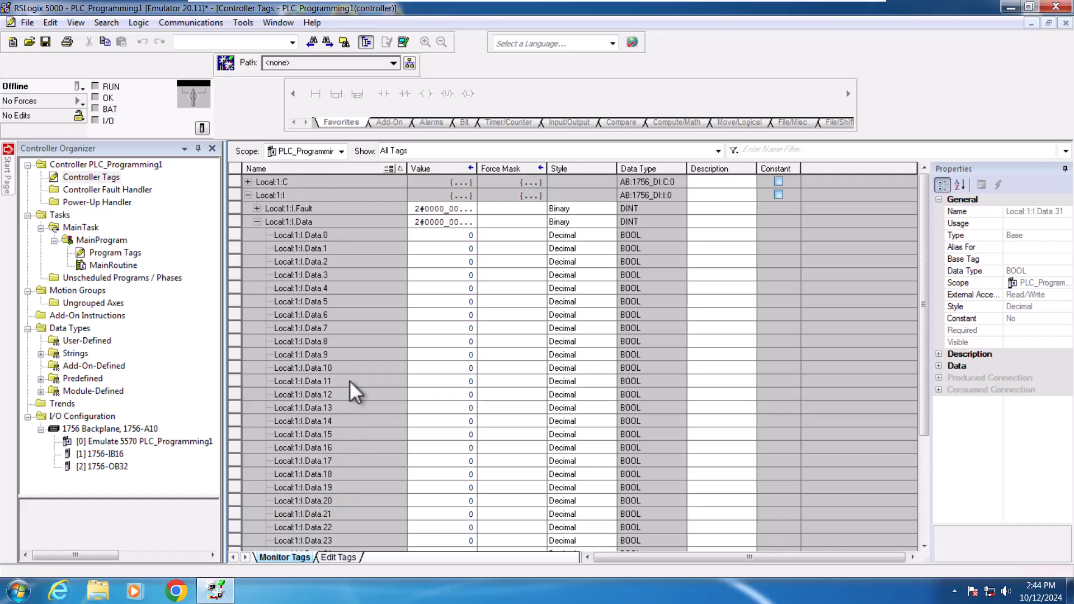
Step: Inspect the Local:2:O output data bits, then collapse the tag list
left_click(257, 221)
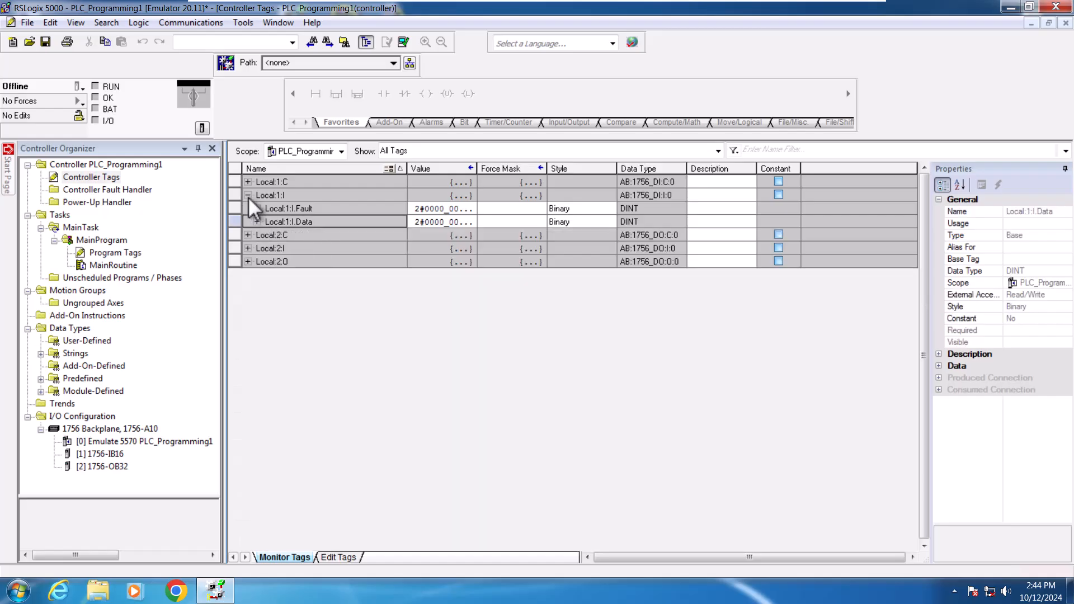
left_click(247, 195)
left_click(250, 235)
left_click(254, 250)
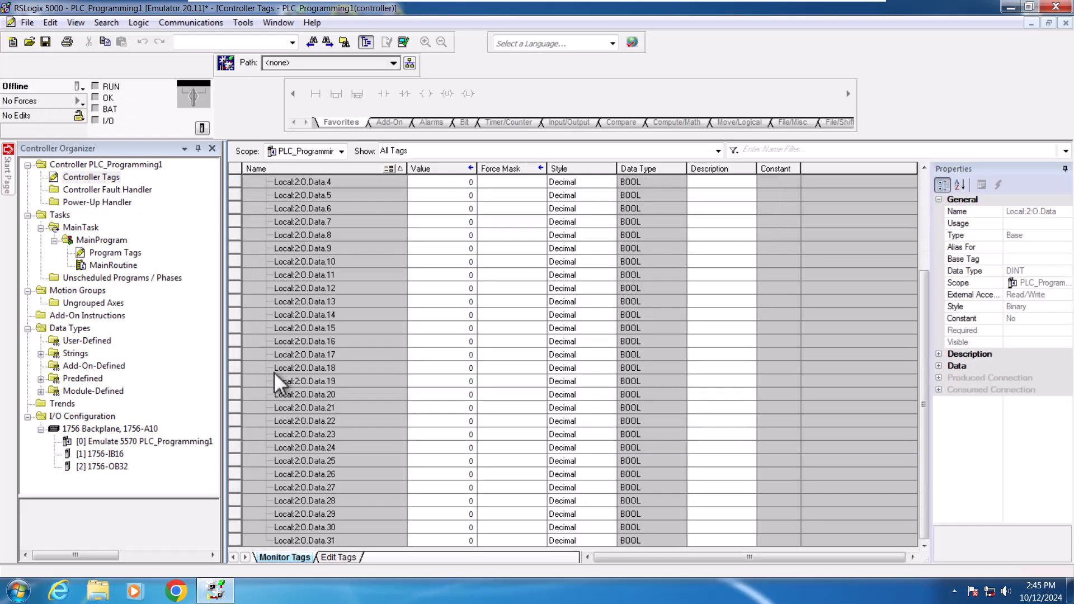
scroll(274, 371, "up", 4)
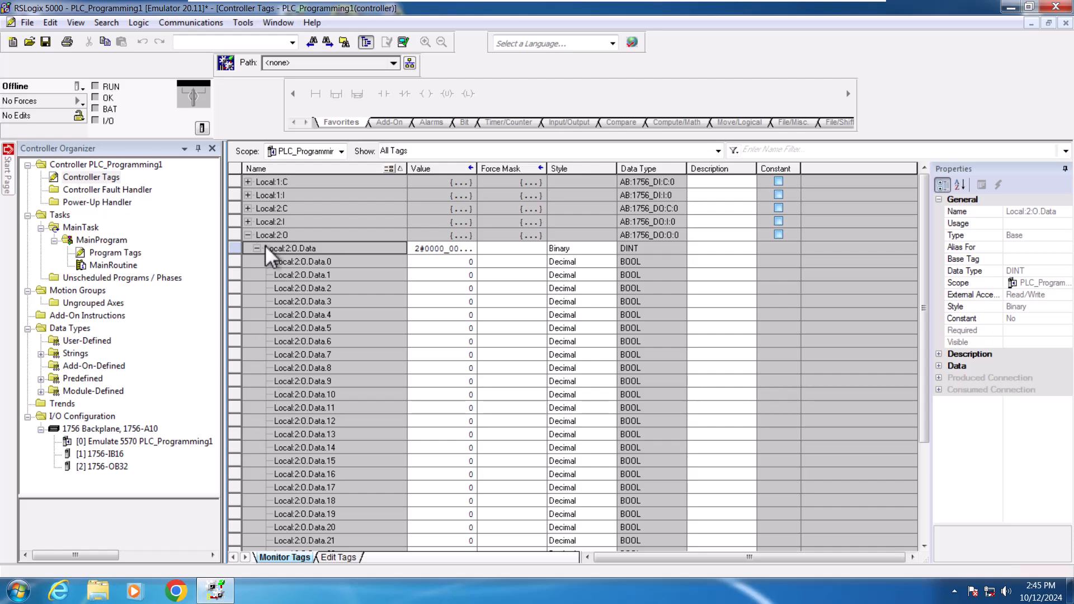
left_click(248, 234)
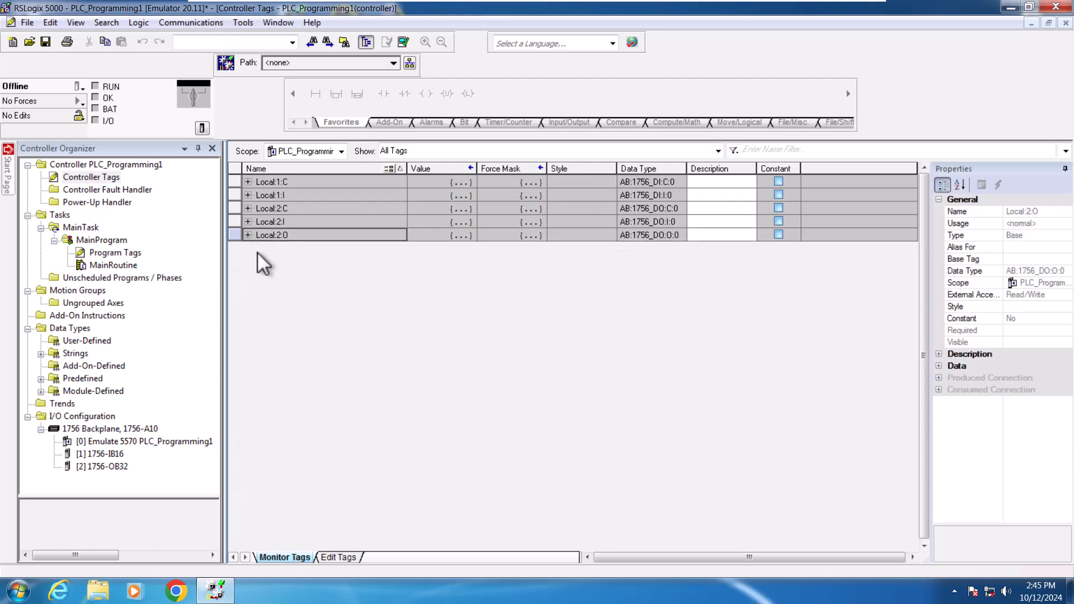
left_click(107, 176)
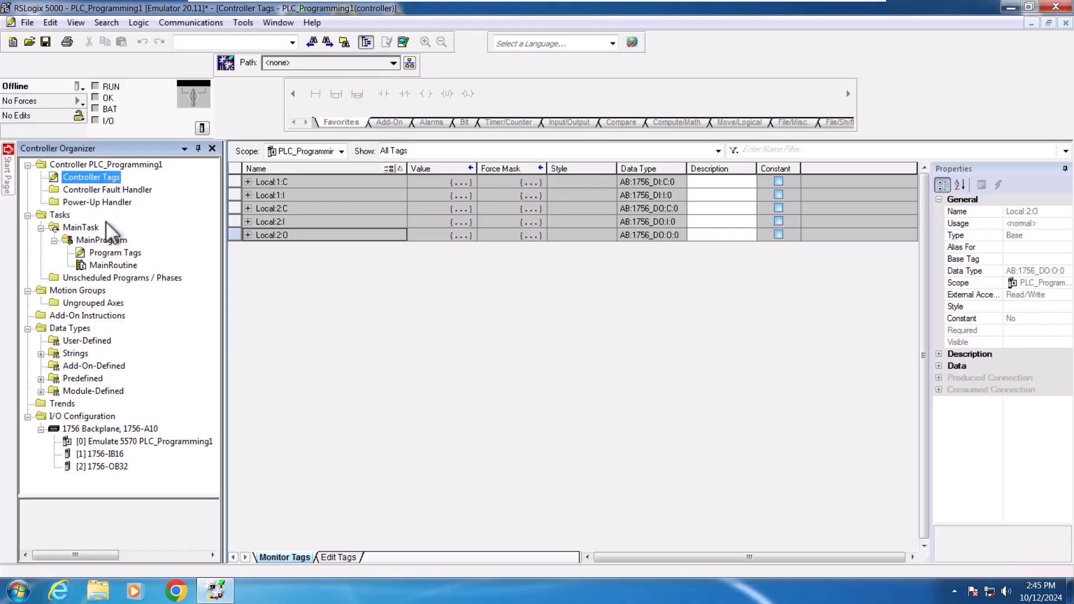
Step: Back in MainRoutine, assign Local:1:I.Data.0 as the operand of the Examine On contact
double_click(120, 265)
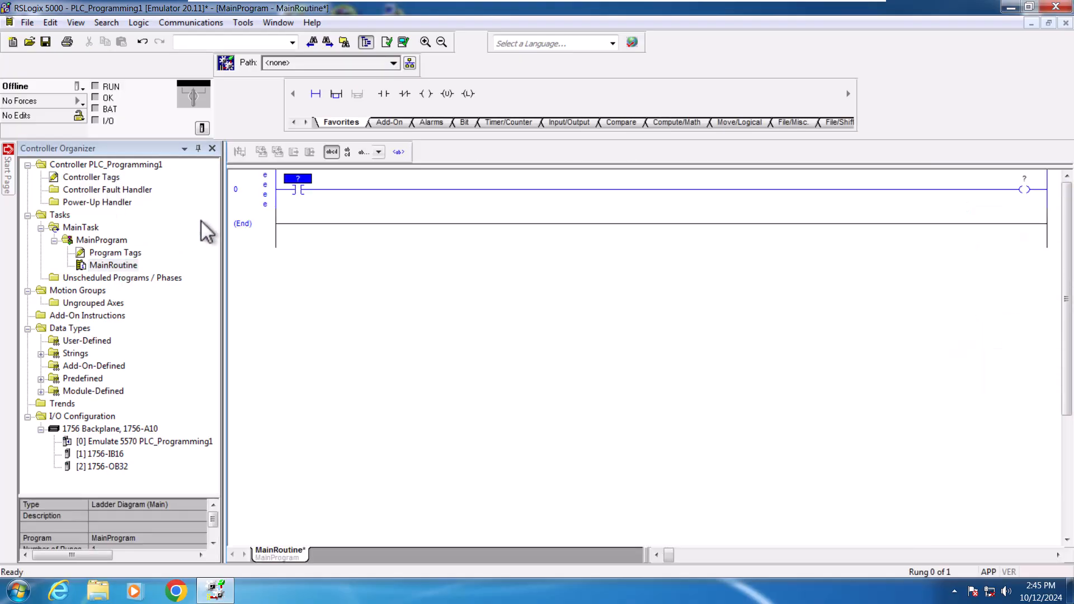
left_click(305, 188)
double_click(301, 178)
left_click(322, 178)
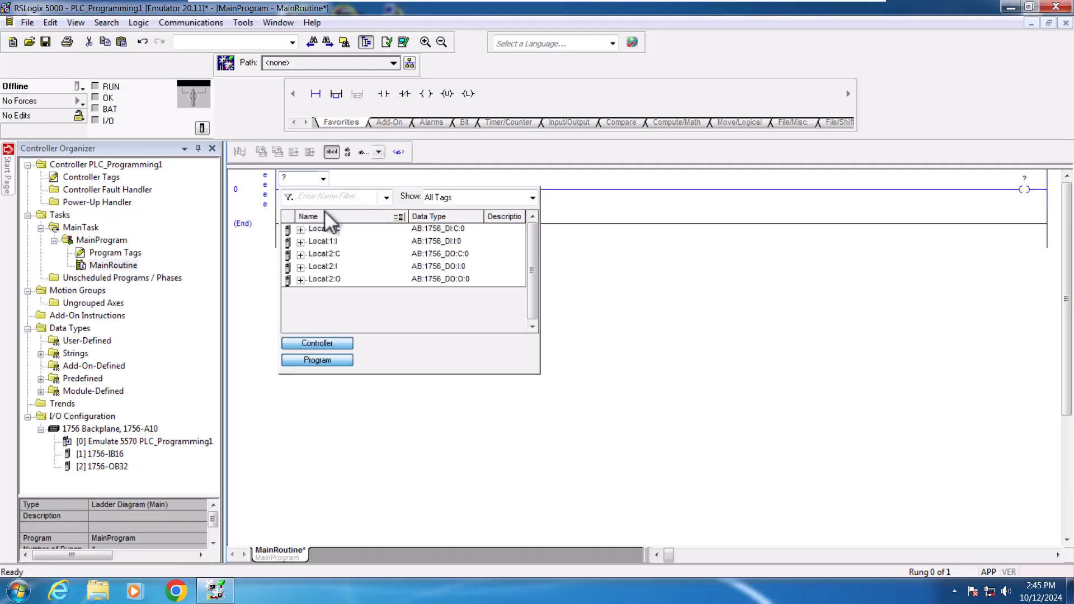
left_click(301, 245)
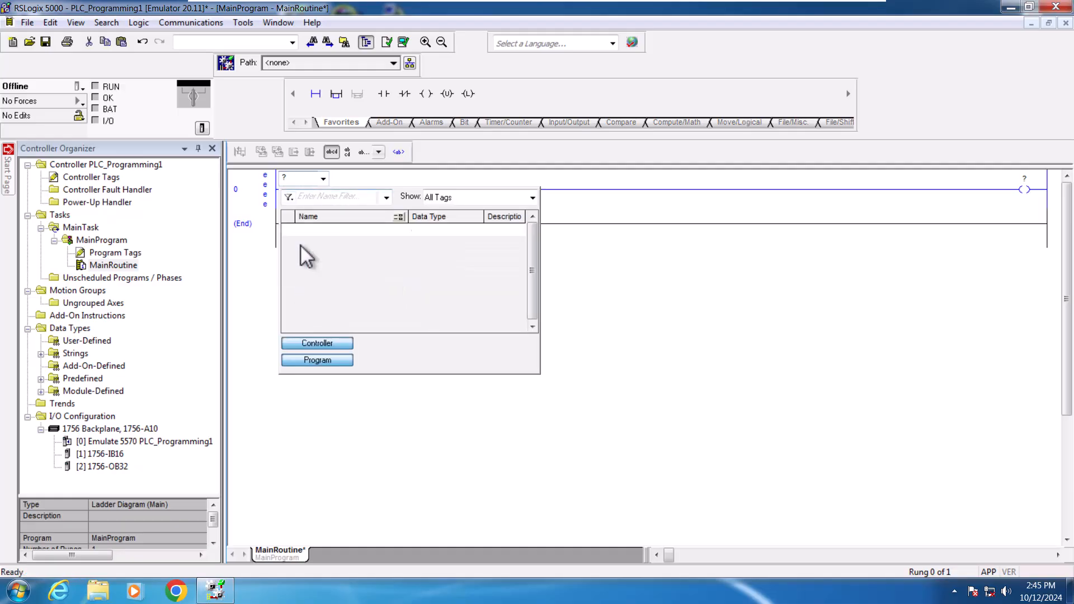
left_click(352, 267)
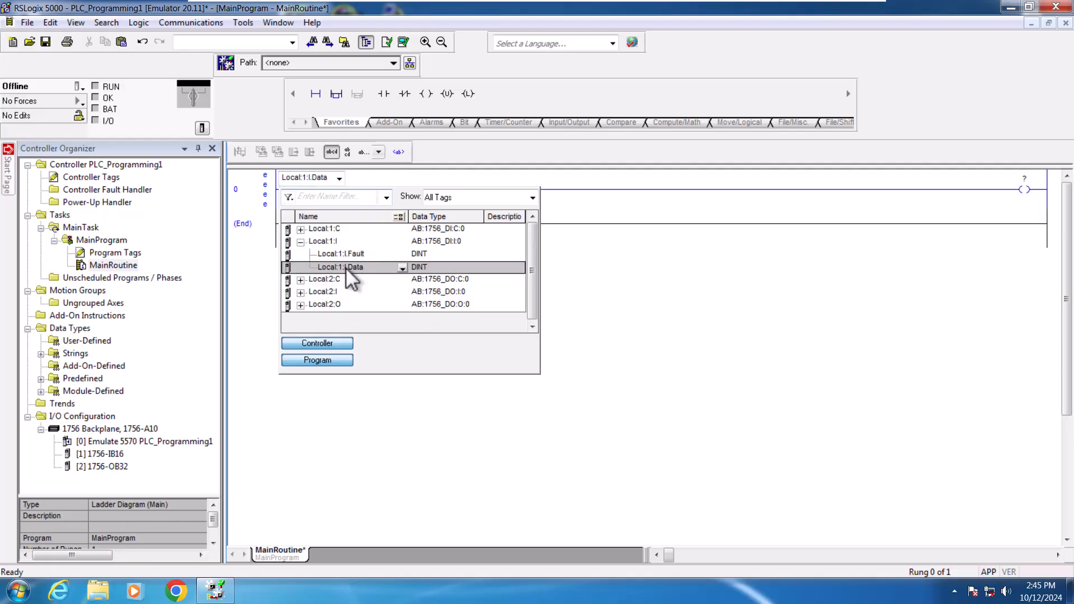
left_click(402, 269)
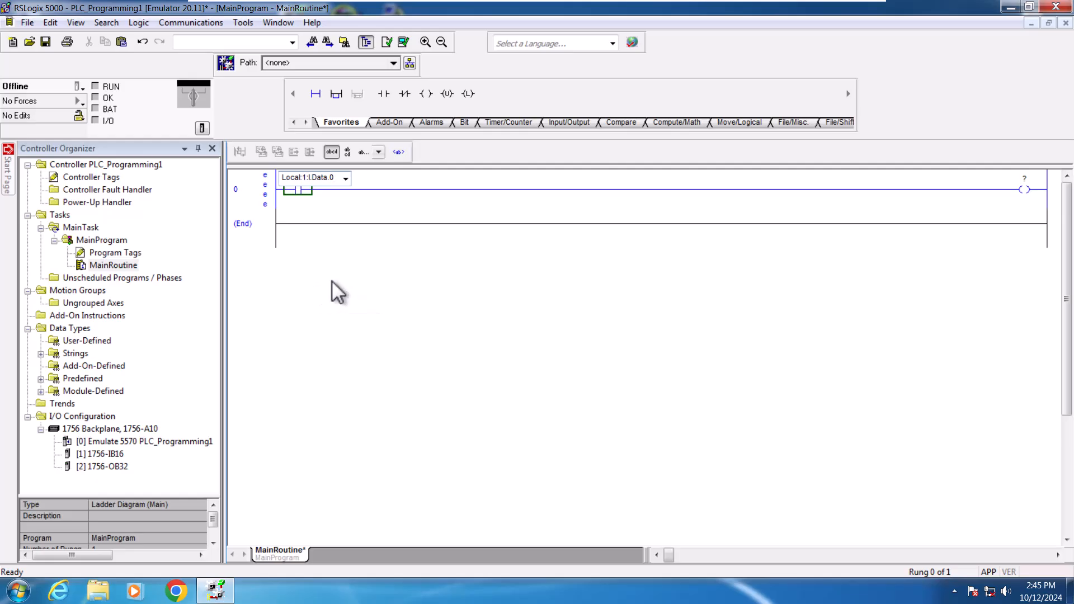
key("Return")
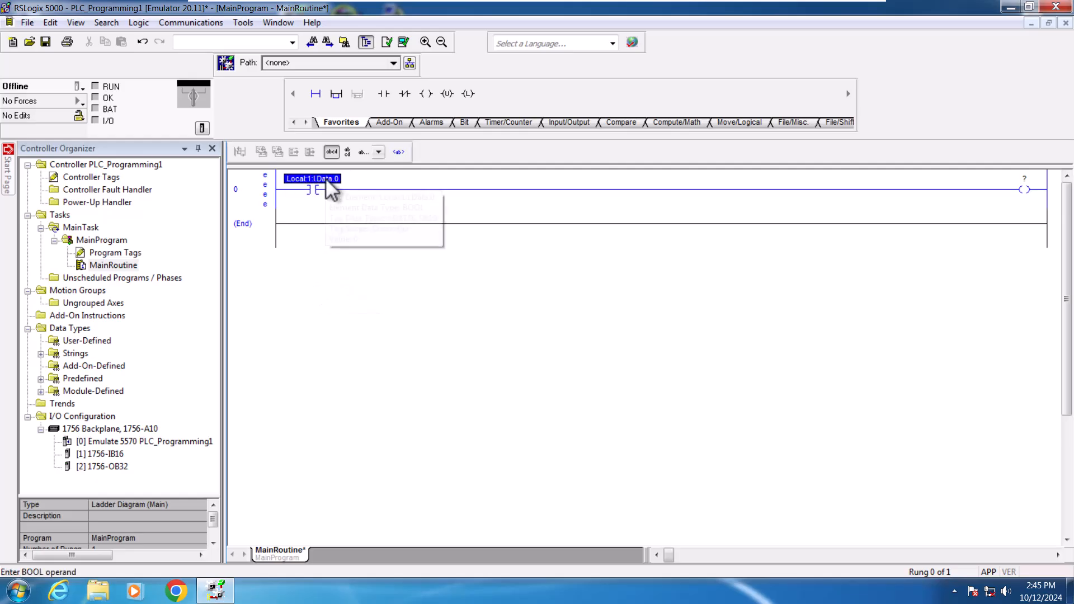
Step: Give the Local:1:I tag the description Input through its tag properties
right_click(326, 179)
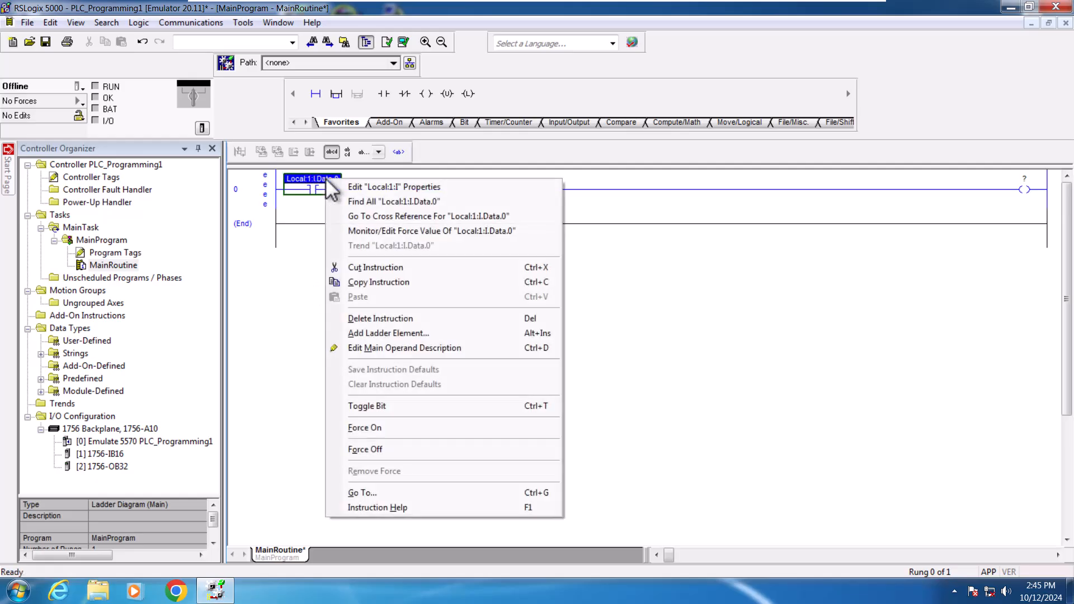
left_click(367, 190)
left_click(364, 246)
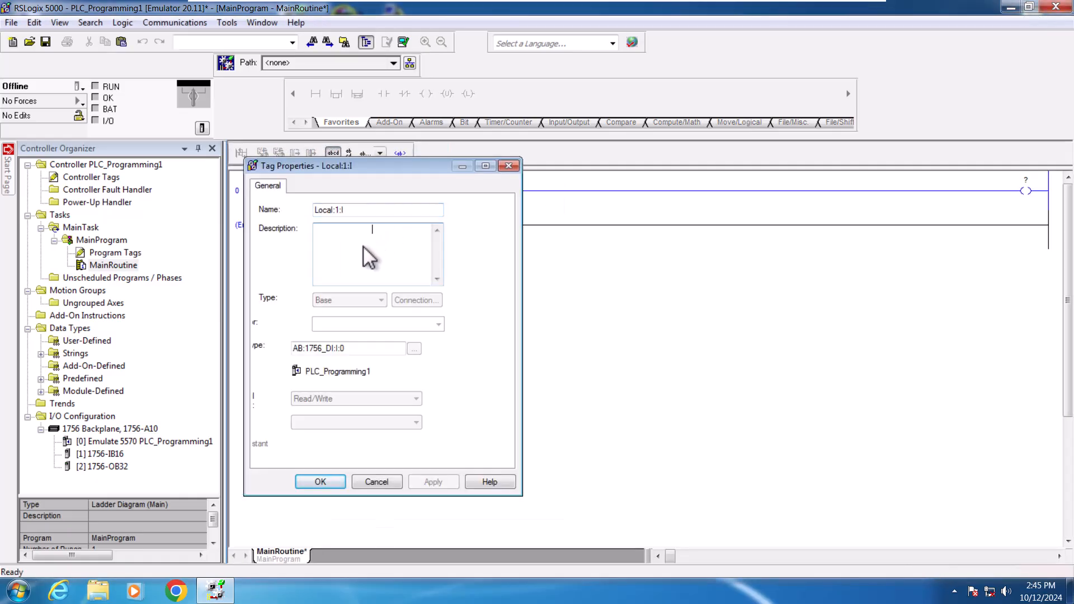
type("Input")
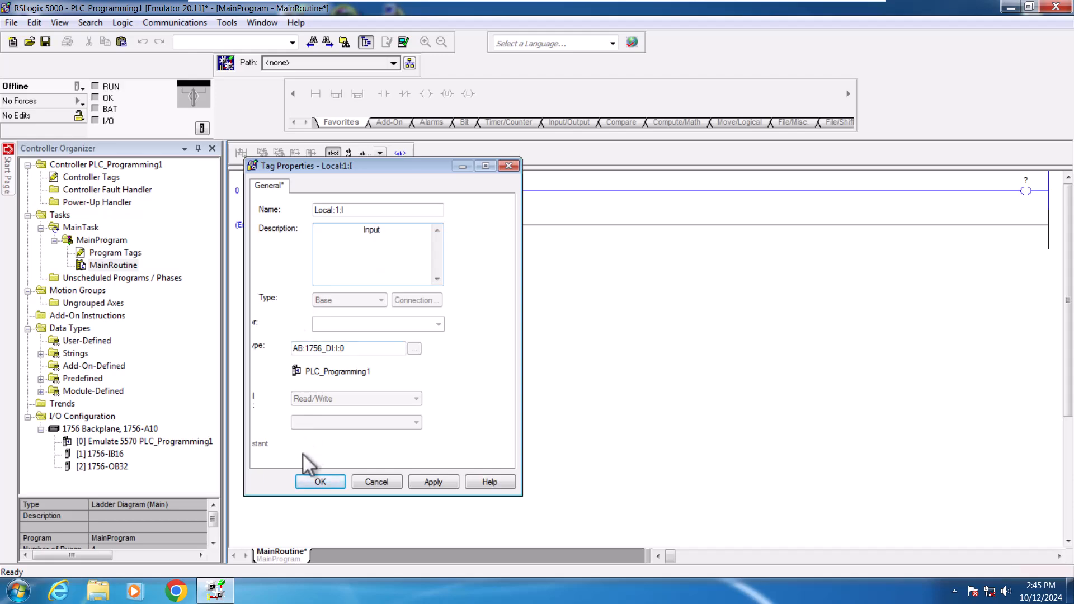
left_click(321, 483)
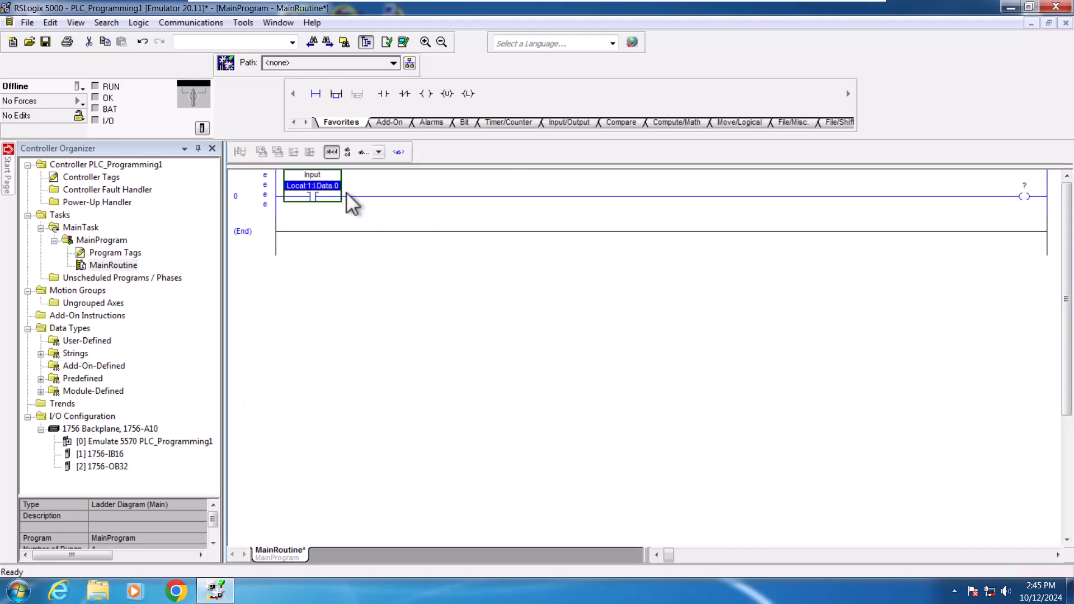
Step: Assign Local:2:O.Data.0 as the operand of the Output Energize coil at the end of rung 0
double_click(1024, 186)
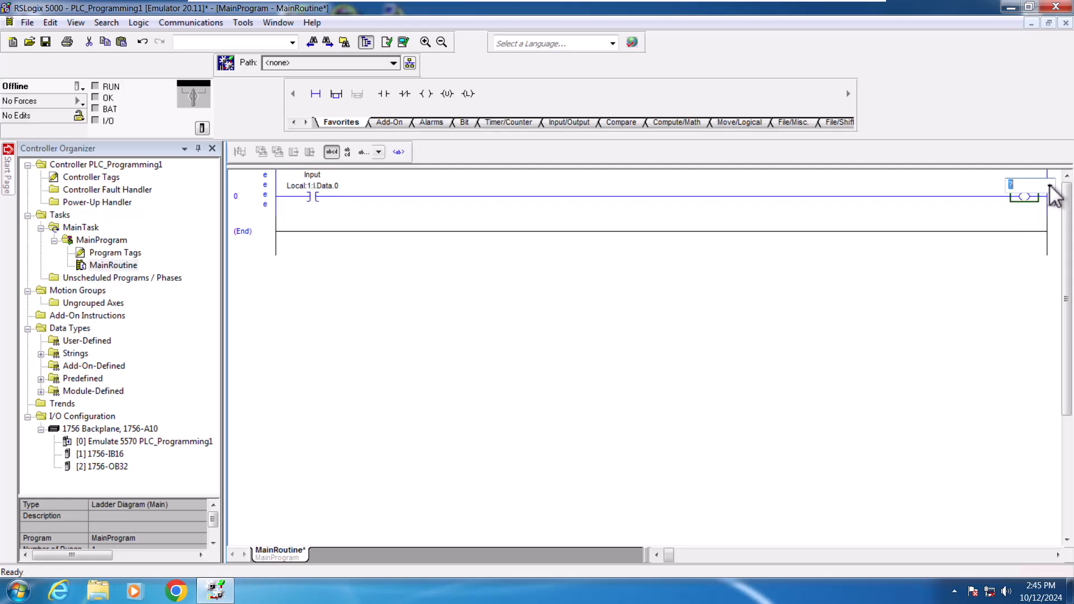
left_click(1051, 187)
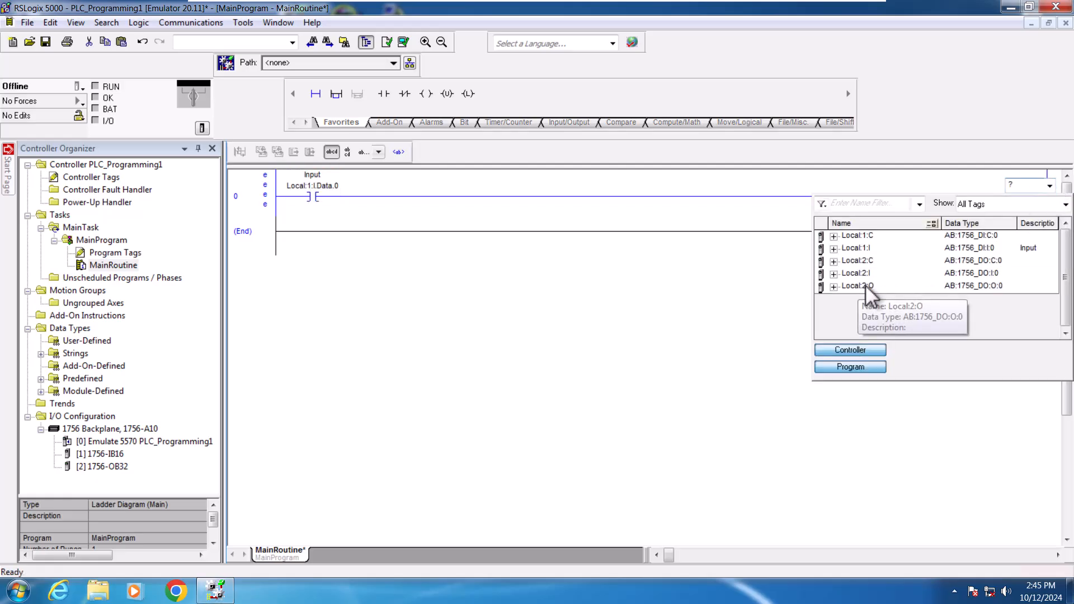
left_click(835, 286)
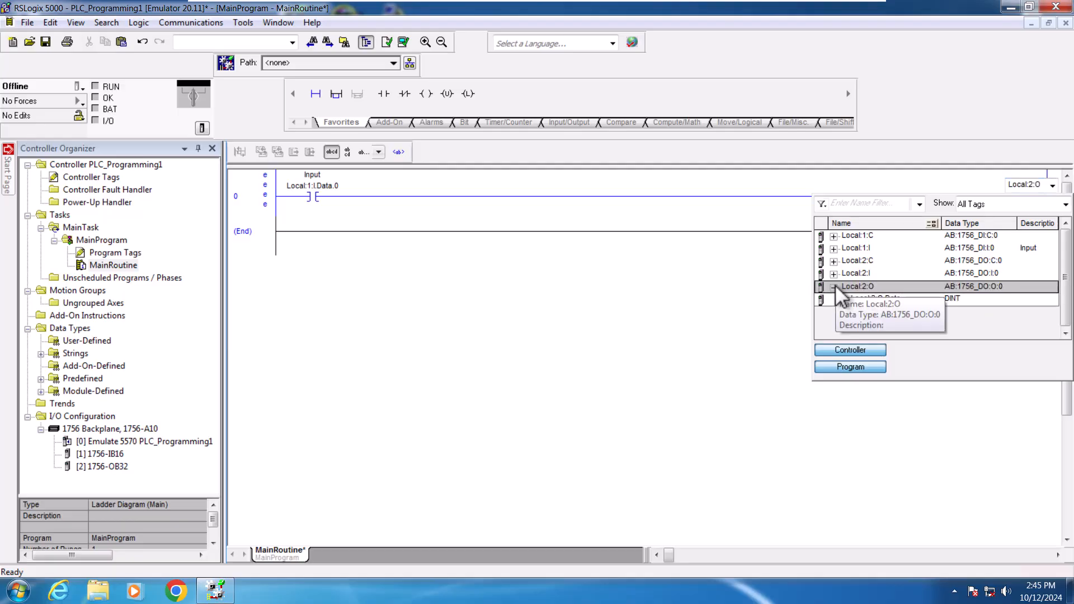
left_click(888, 300)
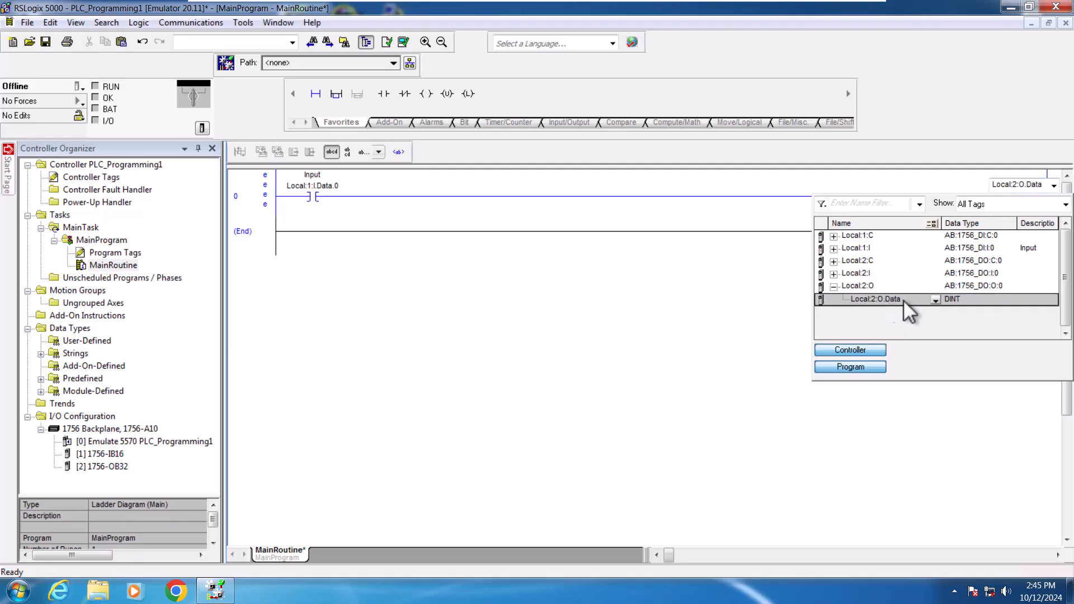
left_click(935, 300)
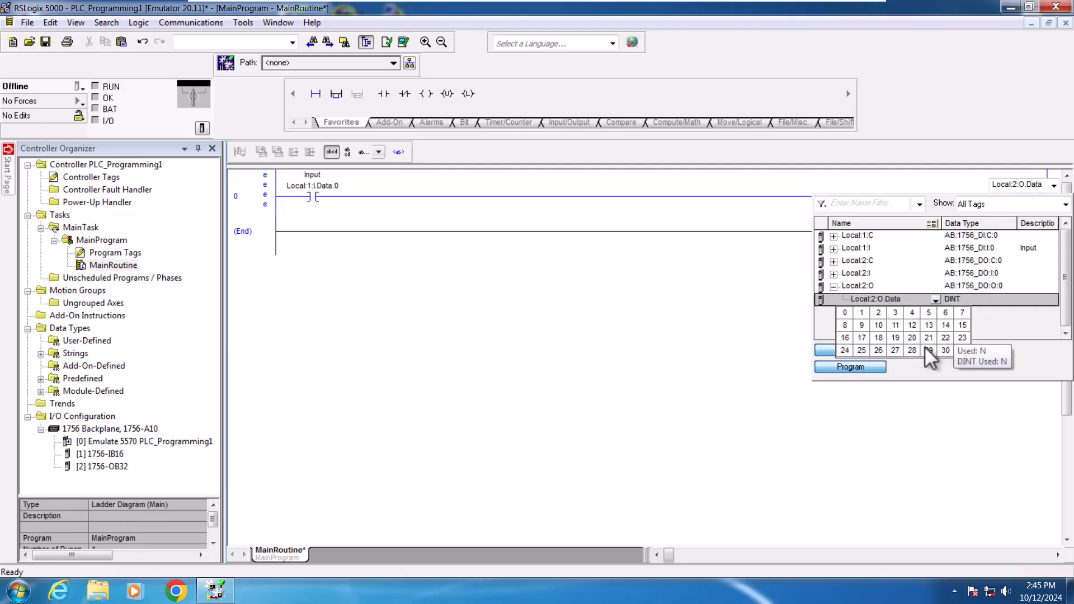
left_click(846, 313)
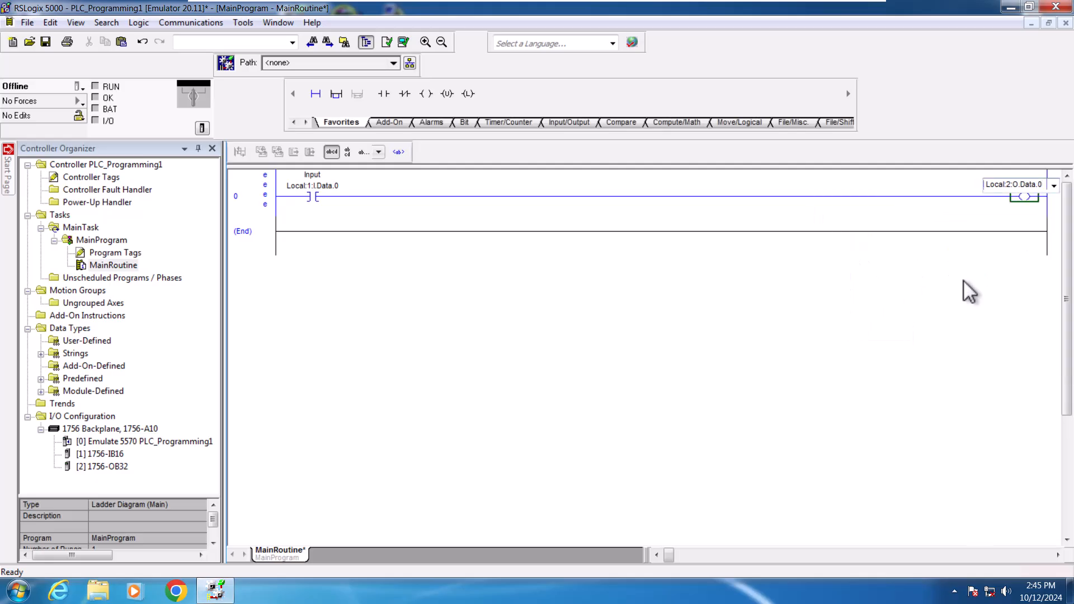
Step: Give the Local:2:O tag the description Output through its tag properties
left_click(1018, 184)
right_click(1019, 185)
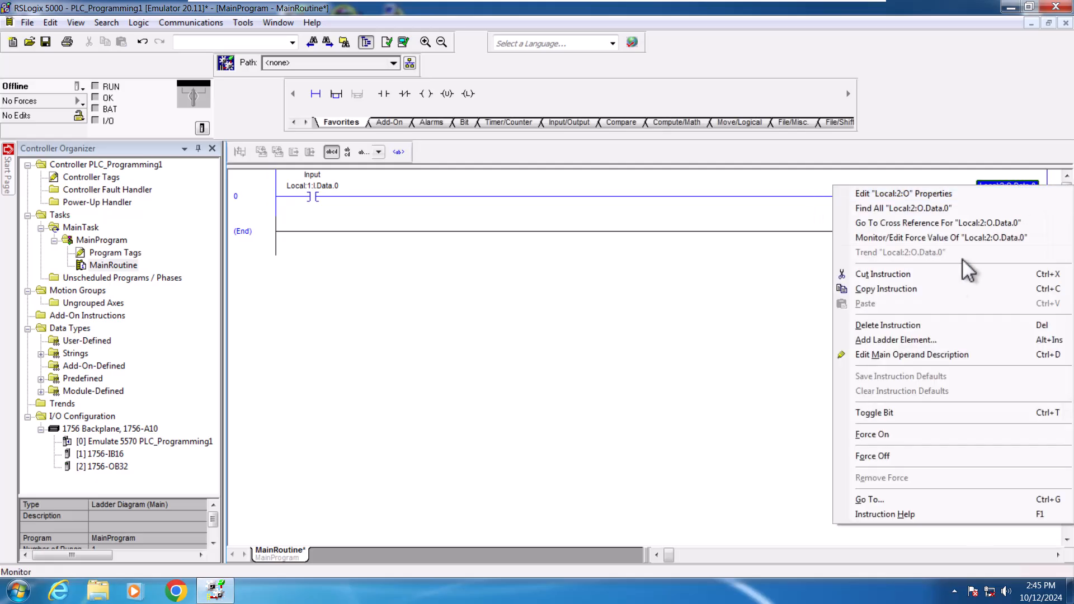
left_click(888, 196)
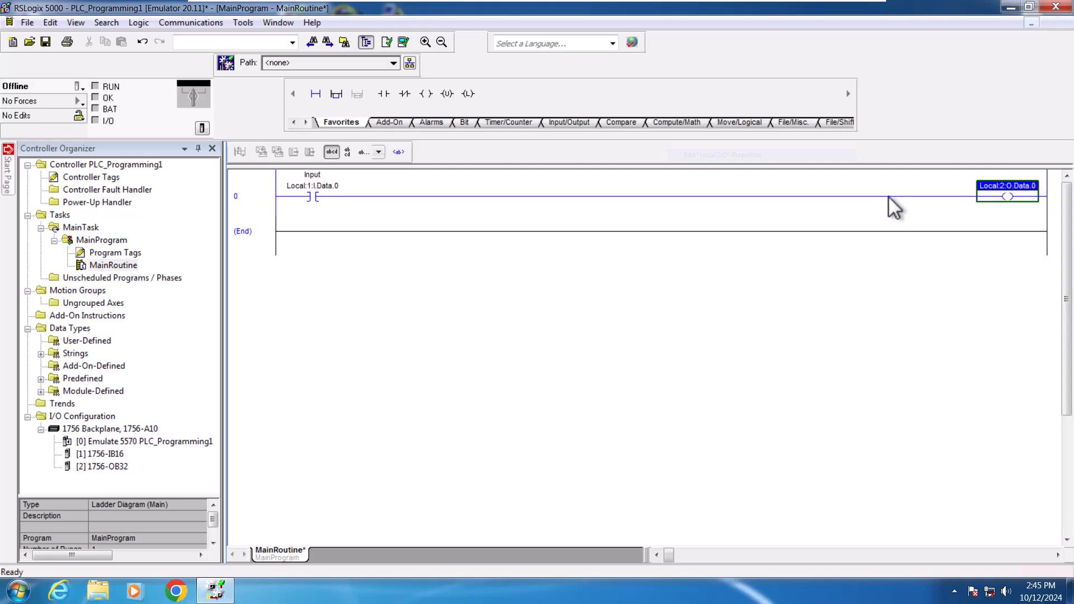
left_click(357, 272)
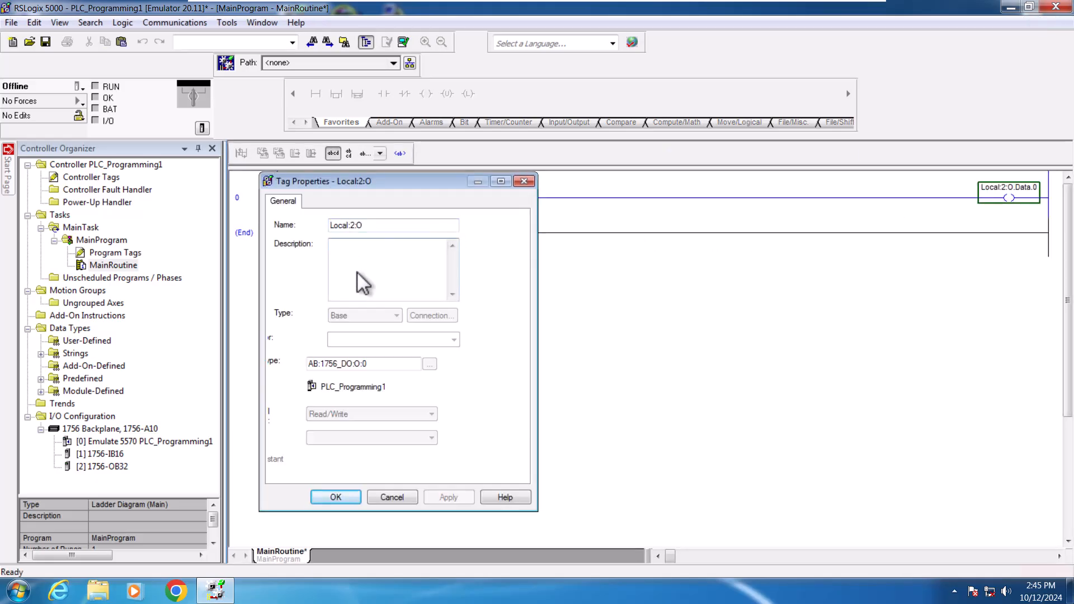
type("Output")
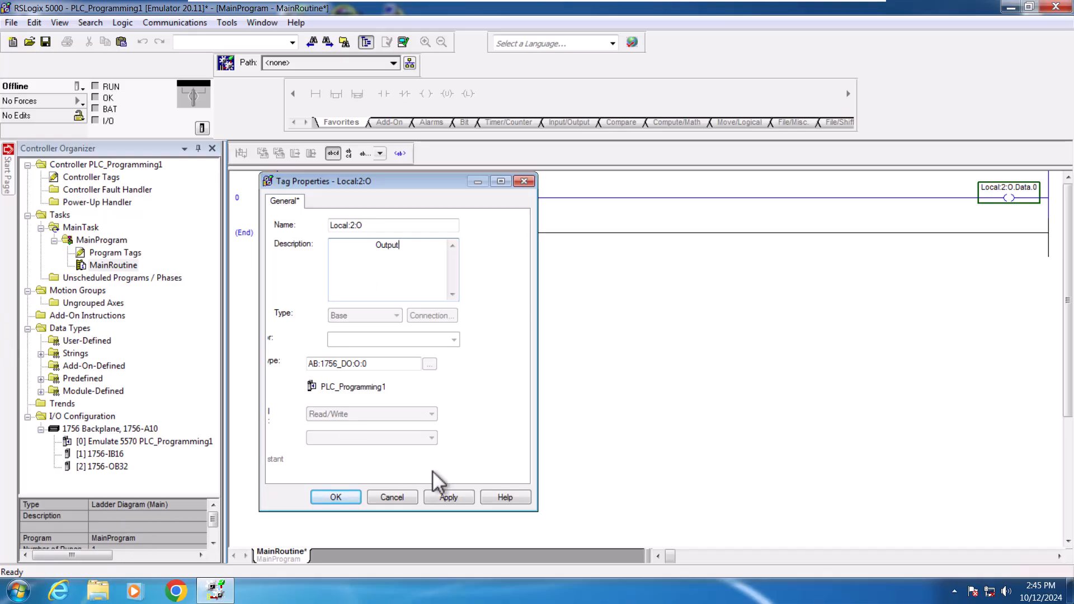
left_click(449, 497)
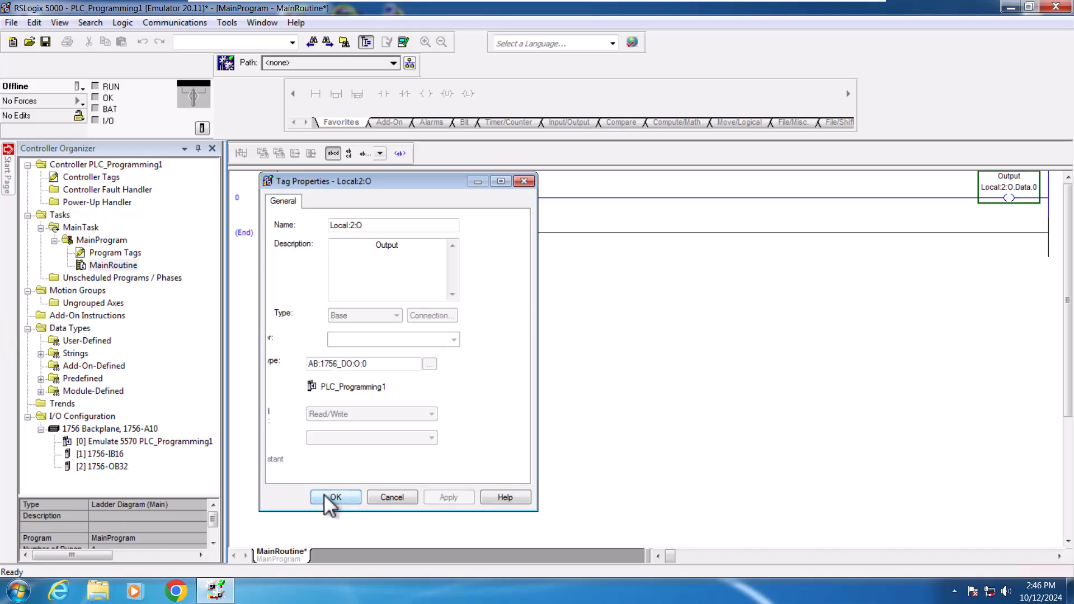
left_click(330, 497)
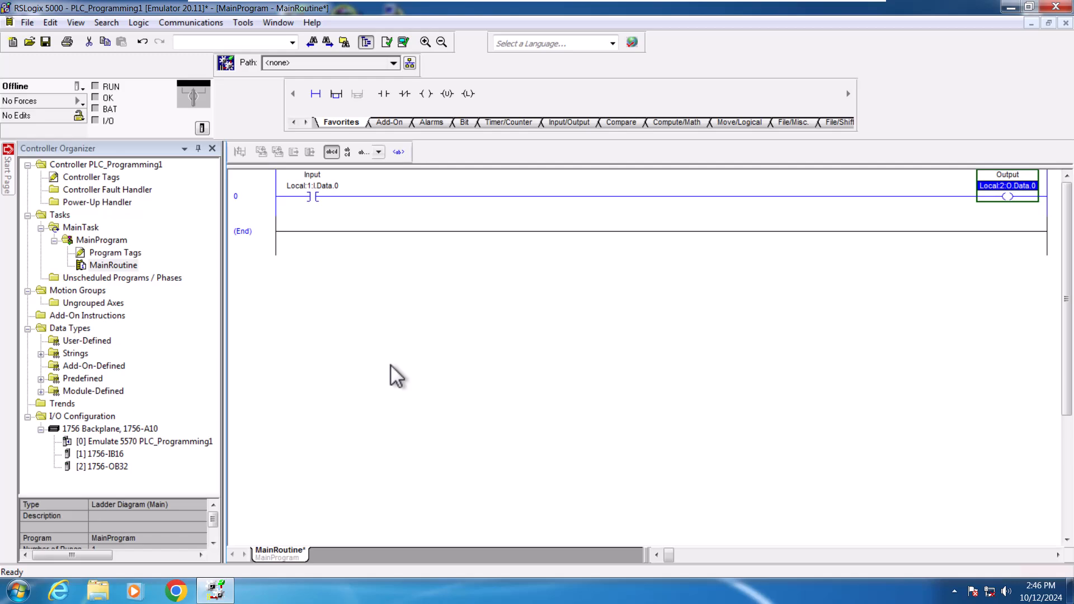
left_click(401, 42)
left_click(403, 42)
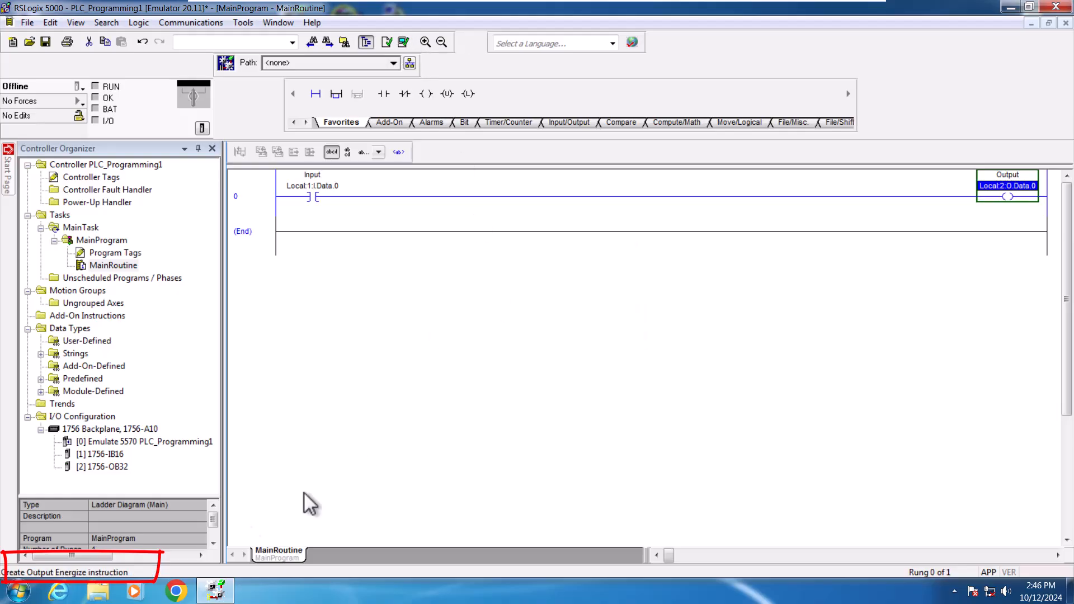
left_click(415, 310)
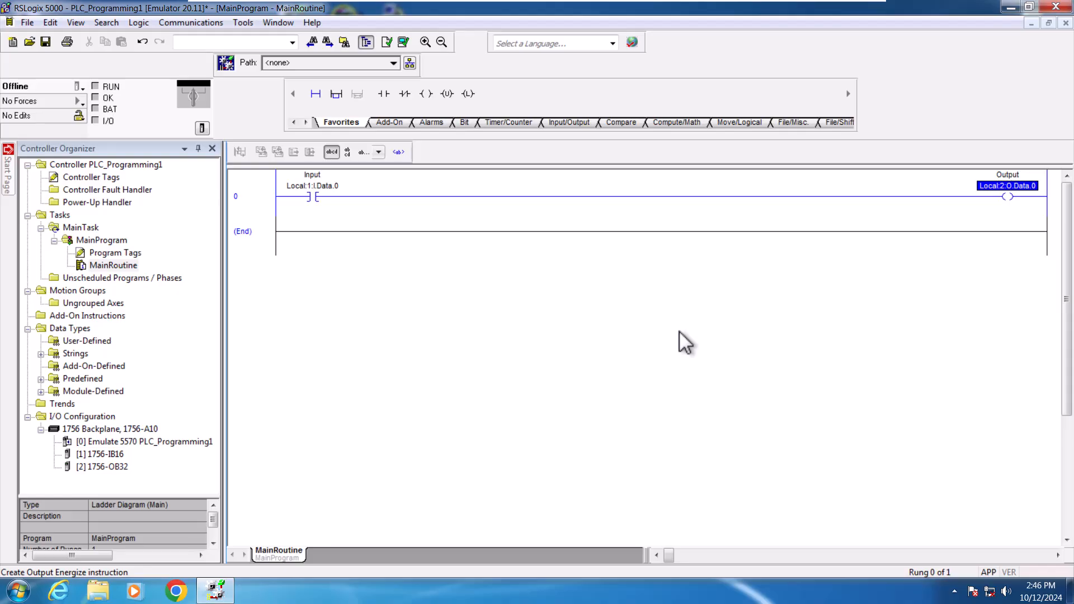
Step: Switch to the desktop and launch RSLogix Emulate 5000 Chassis Monitor
key("super+d")
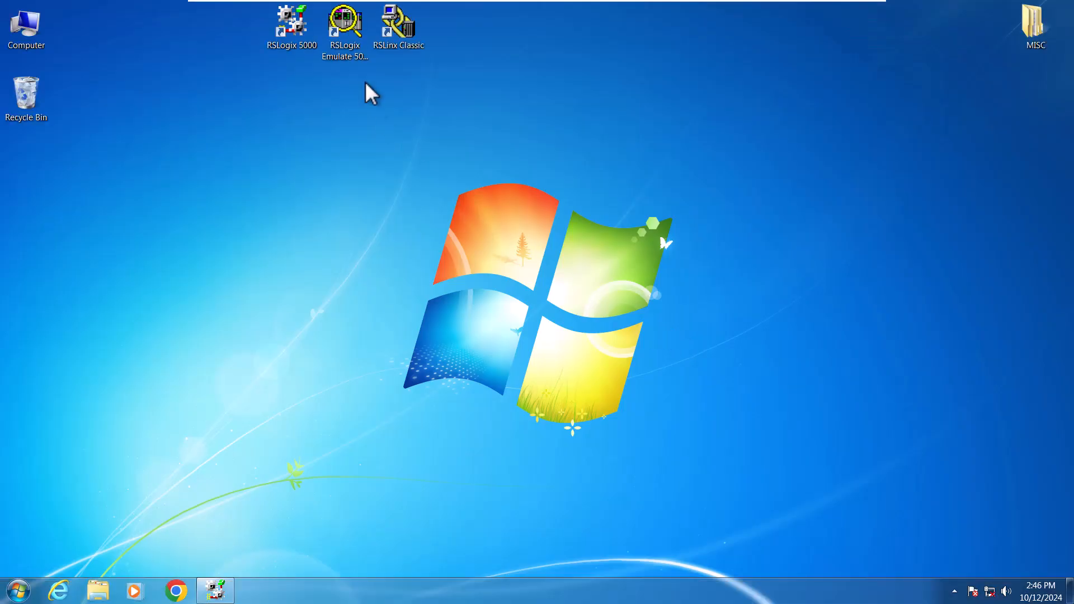
left_click(342, 38)
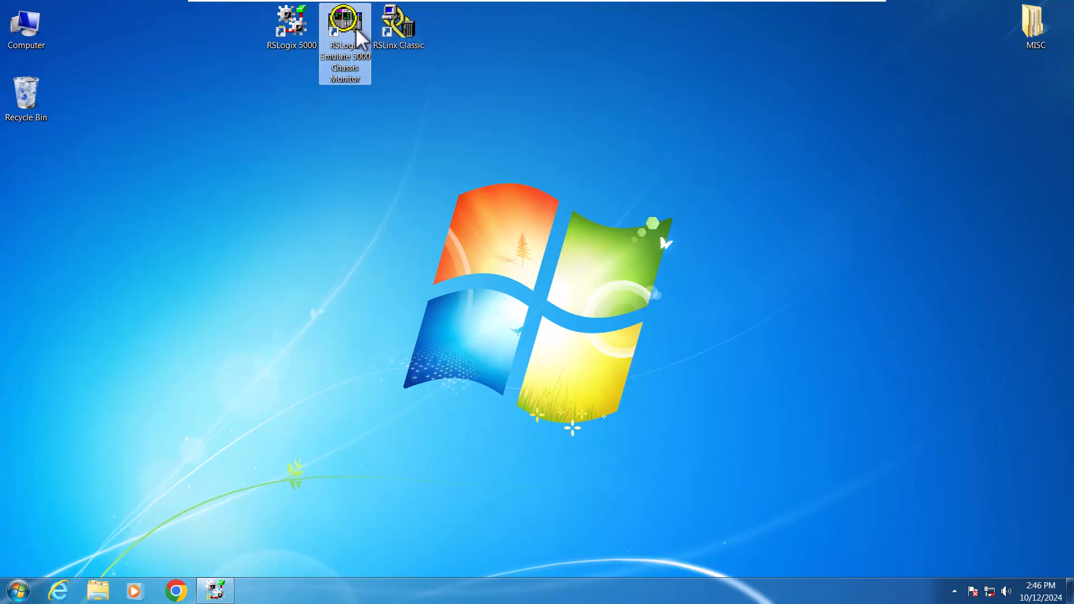
key("Return")
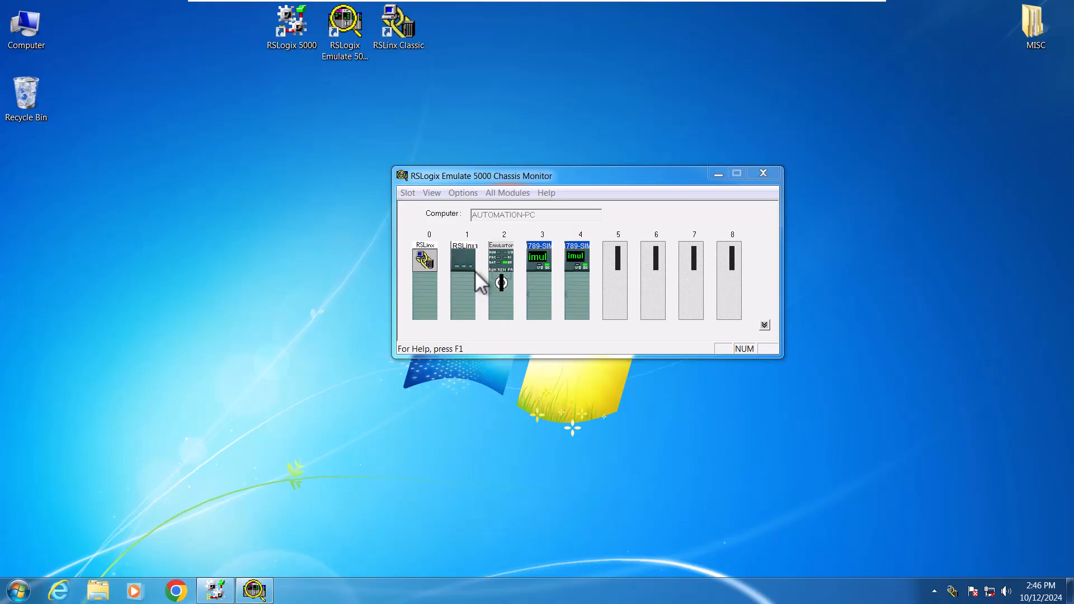
Step: Remove the 1789-SIM simulator modules from slots 3 and 4 of the emulated chassis
left_click(545, 267)
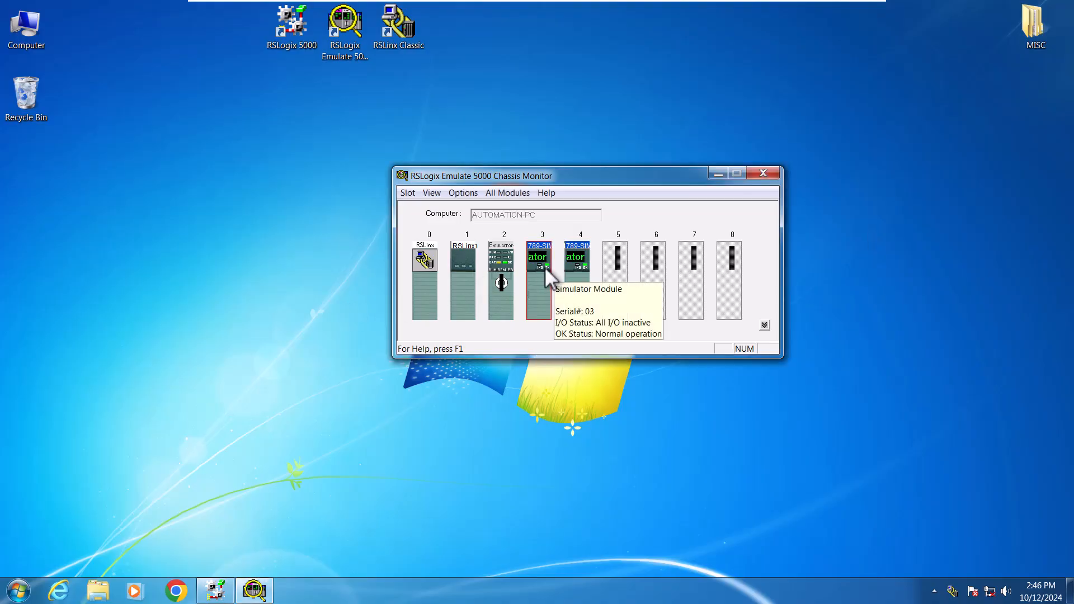
right_click(554, 268)
left_click(560, 292)
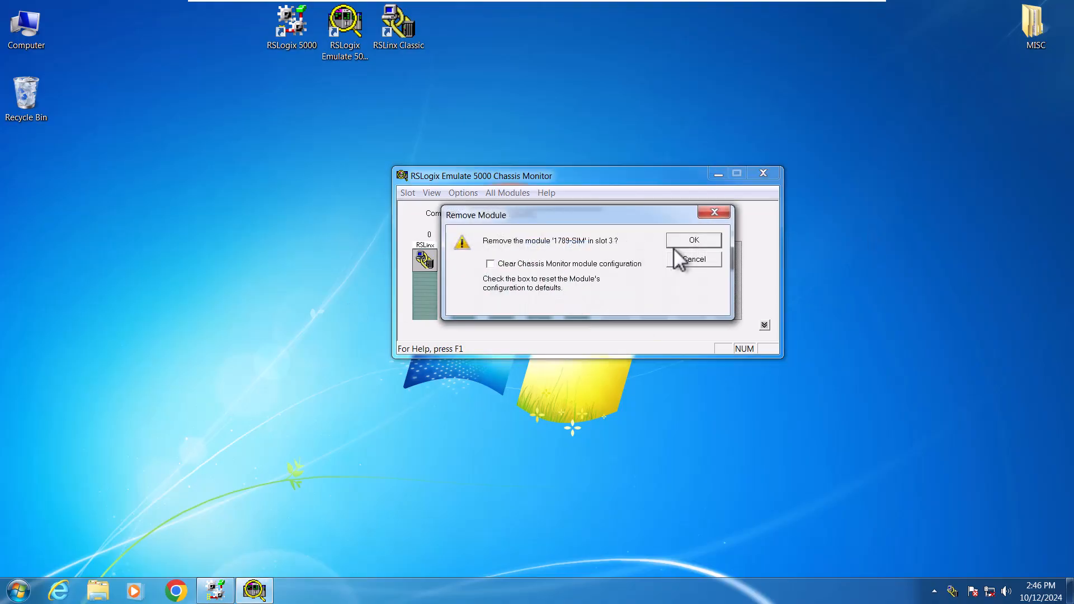
left_click(684, 240)
left_click(581, 273)
right_click(579, 274)
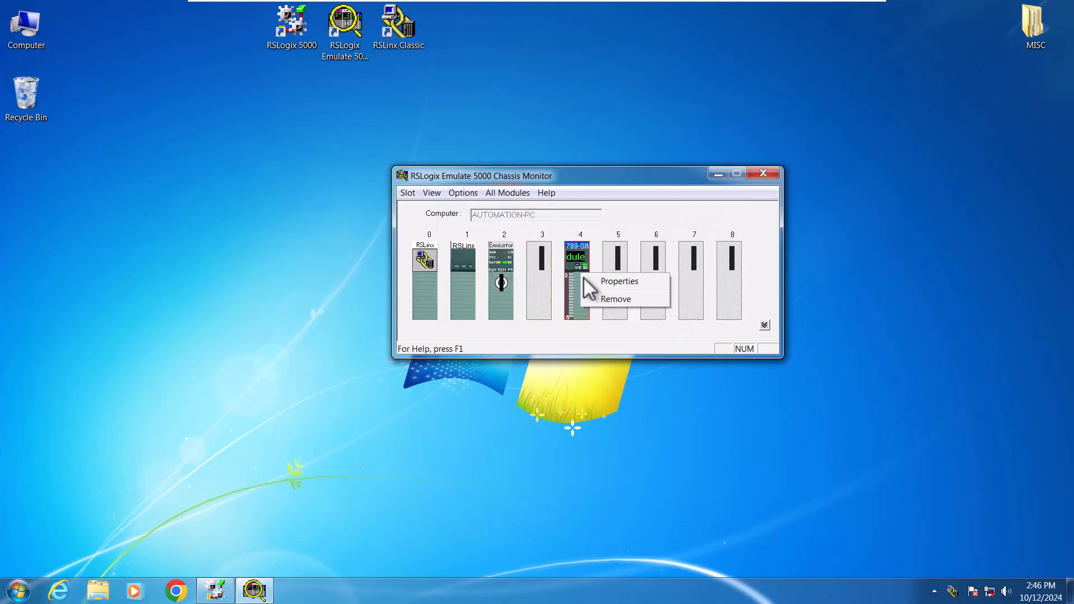
left_click(616, 299)
left_click(694, 240)
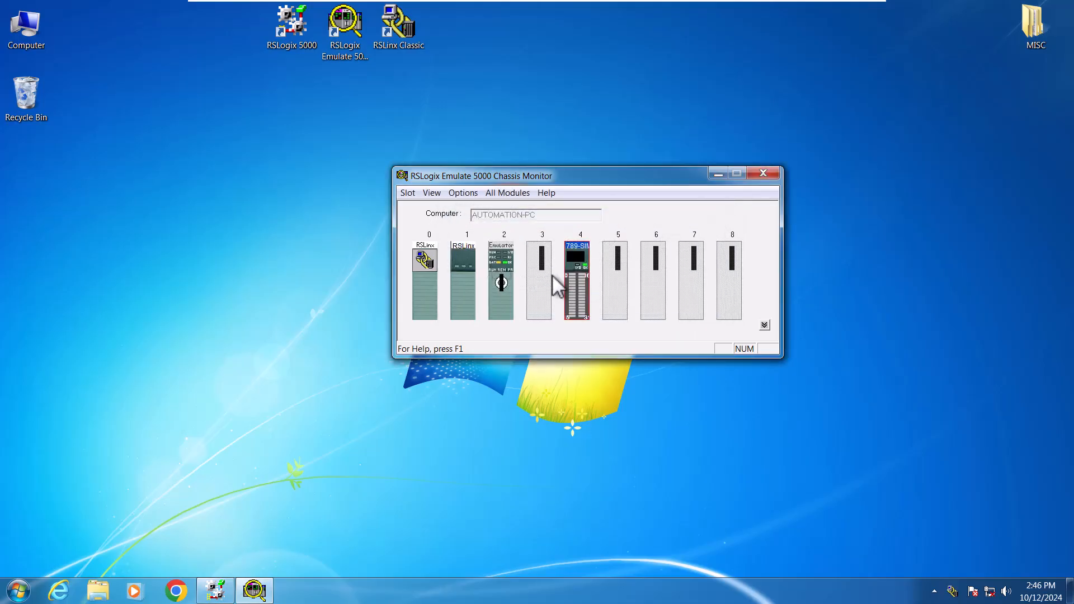
Step: Remove the RSLogix Emulate 5000 controller module from slot 2
right_click(507, 272)
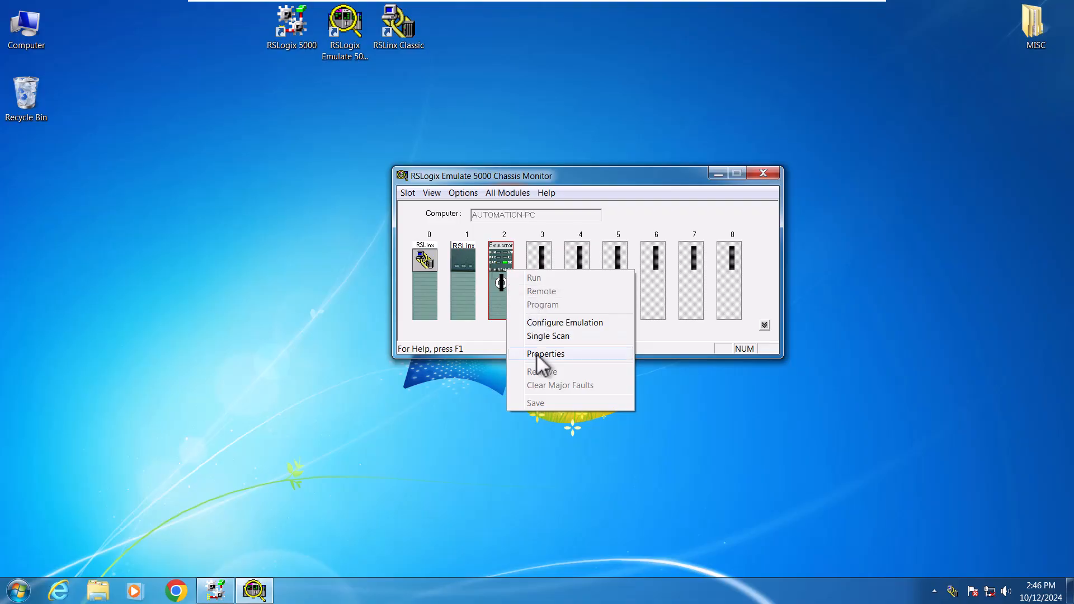
left_click(501, 259)
right_click(502, 258)
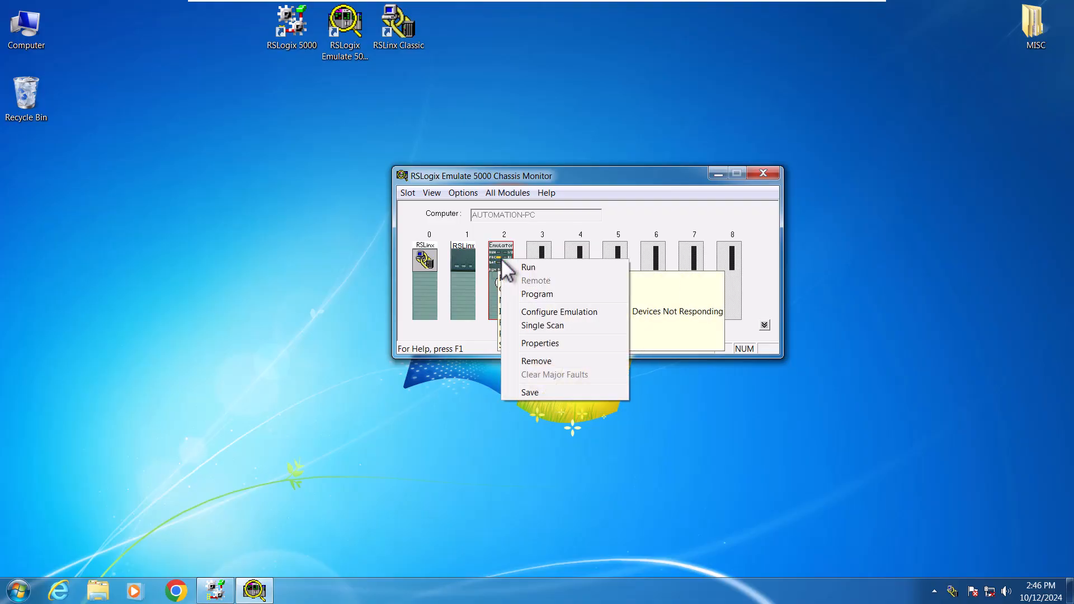
left_click(531, 362)
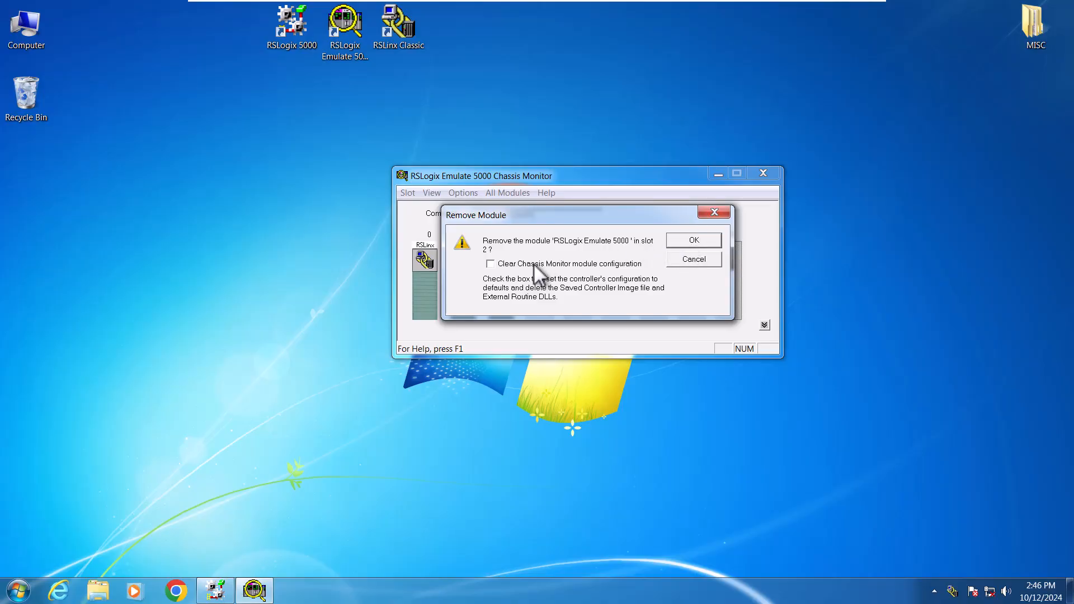
left_click(696, 238)
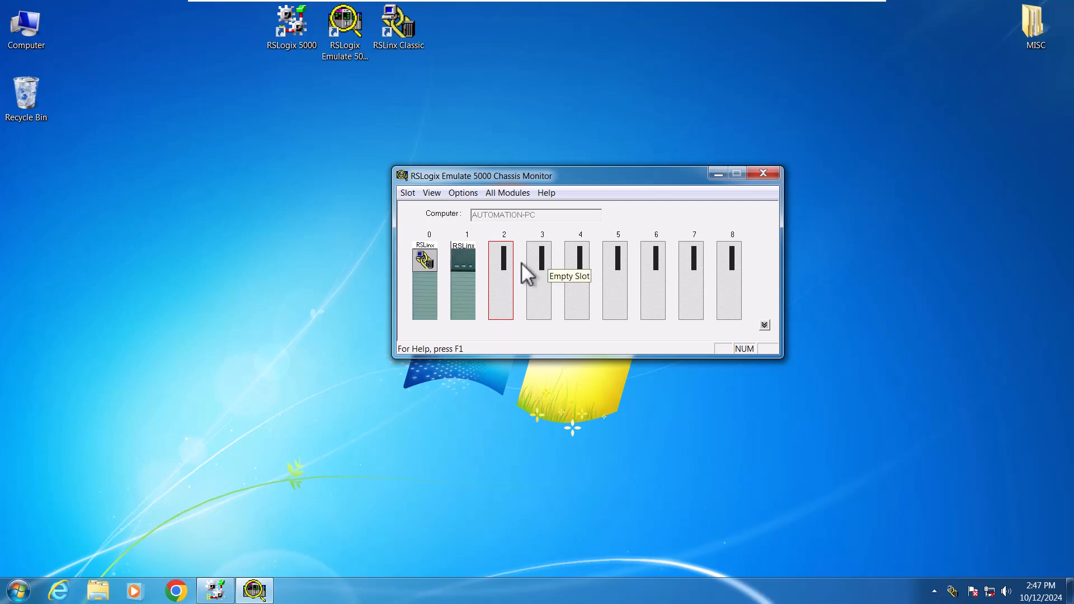
Step: Create a new Emulator RSLogix Emulate 5000 Controller module in slot 2
right_click(503, 272)
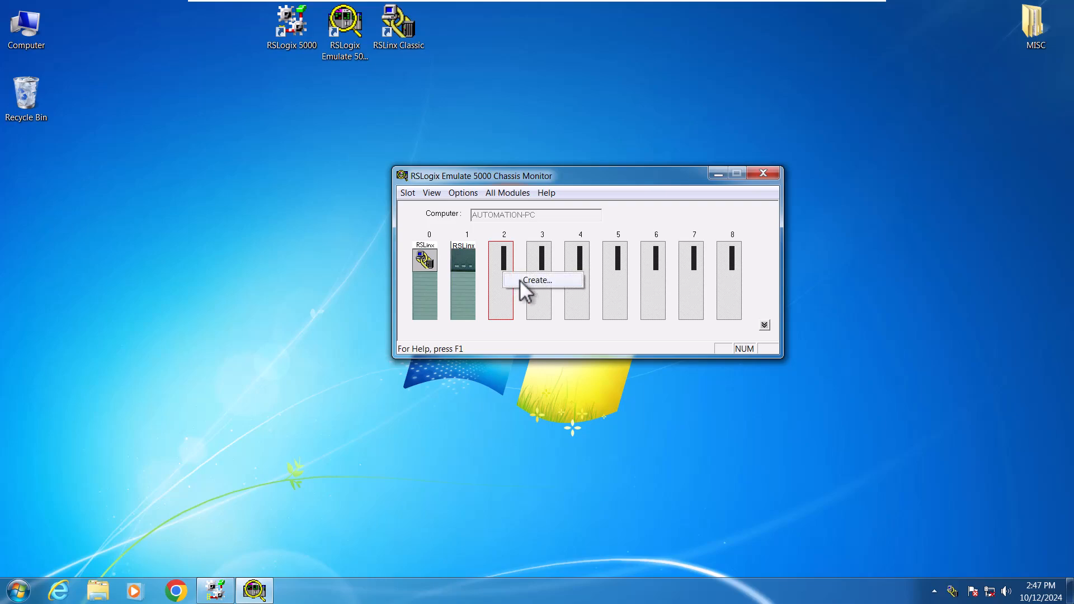
left_click(529, 280)
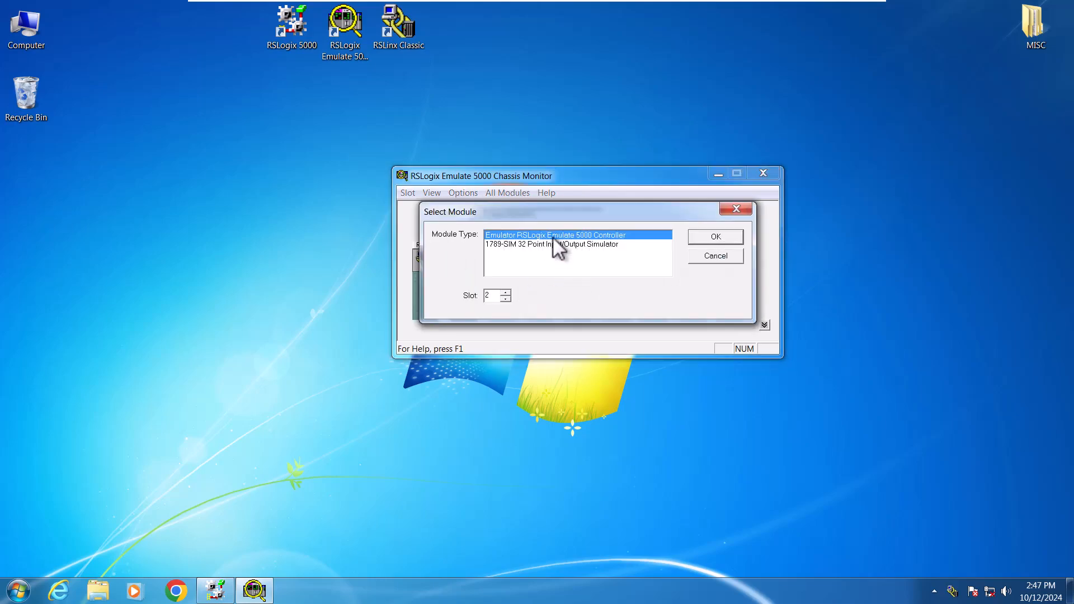
left_click(716, 237)
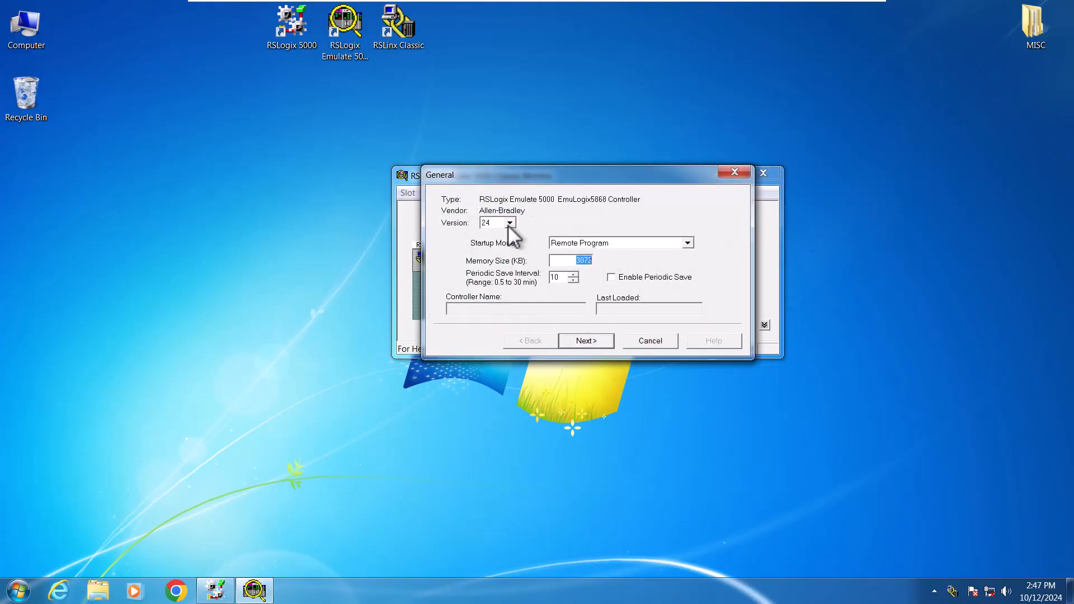
left_click(509, 223)
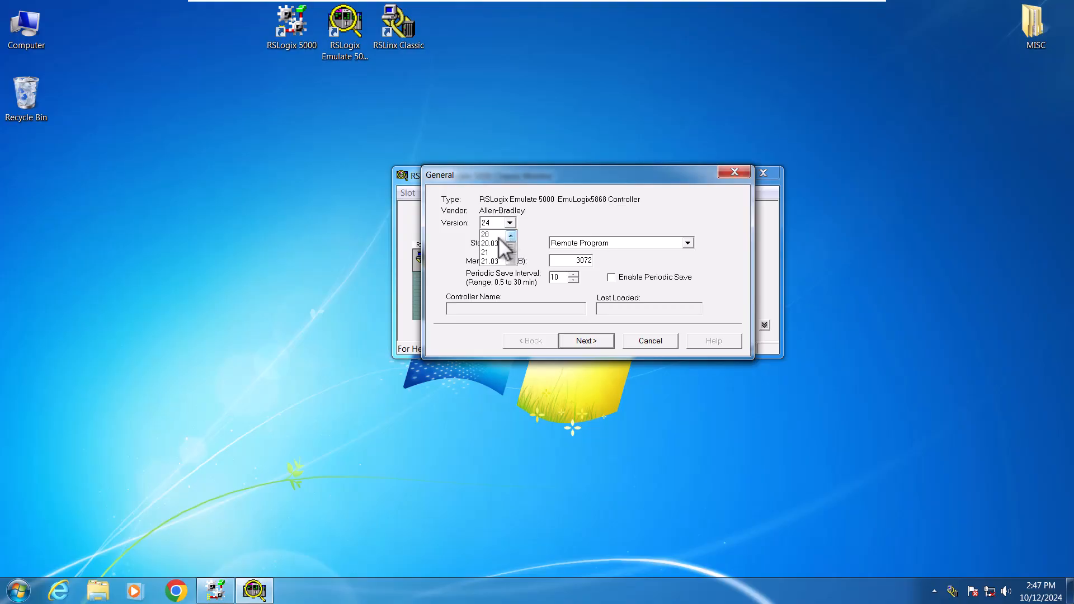
left_click(583, 341)
left_click(582, 342)
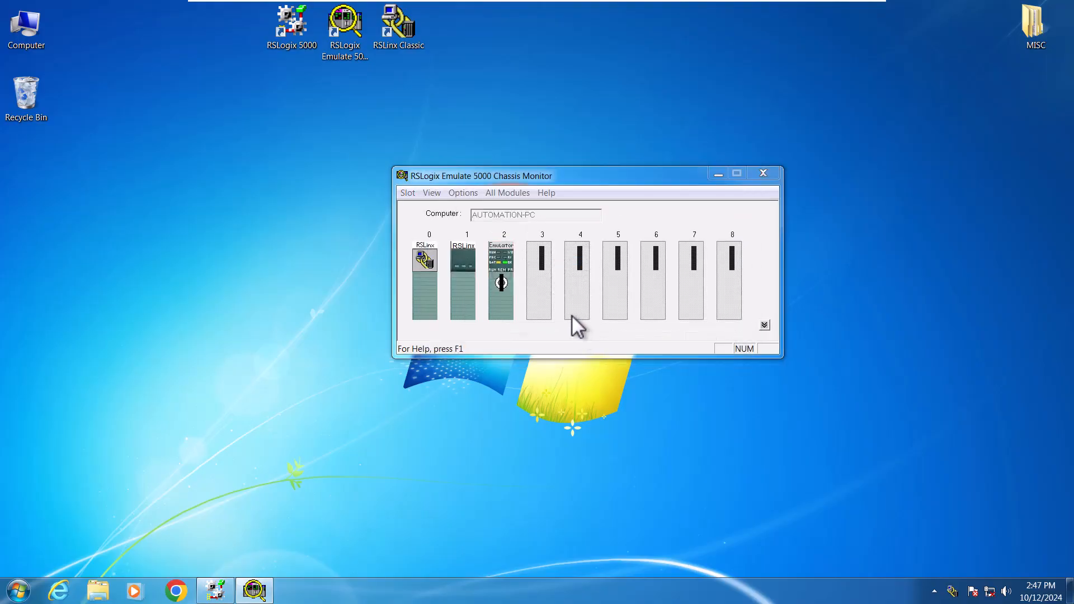
Step: Create a 1789-SIM 32 Point Input/Output Simulator in slot 3, resetting its configuration to default values
right_click(541, 263)
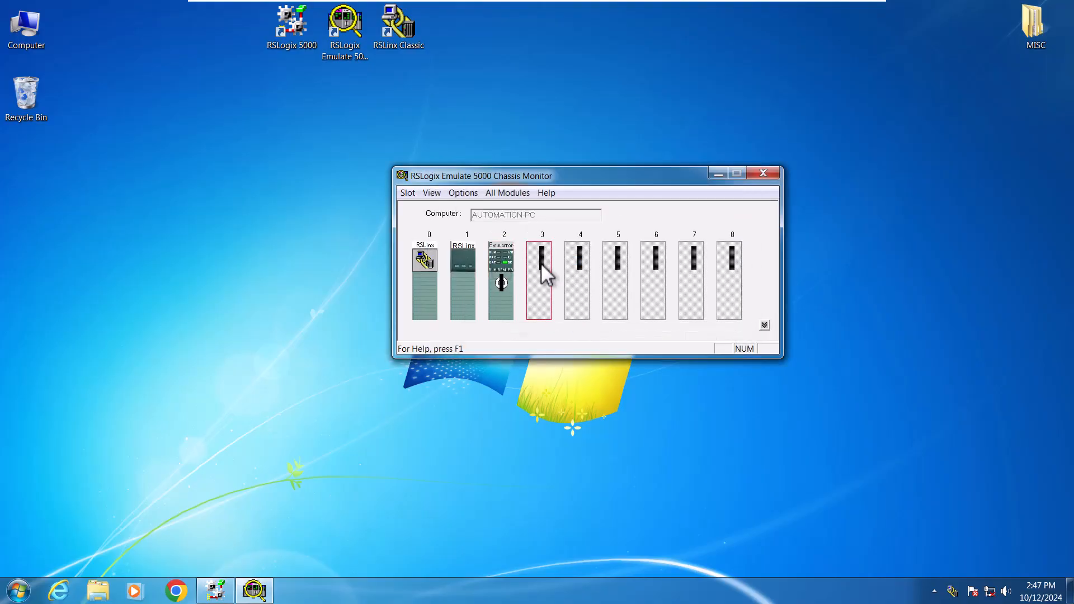
left_click(560, 273)
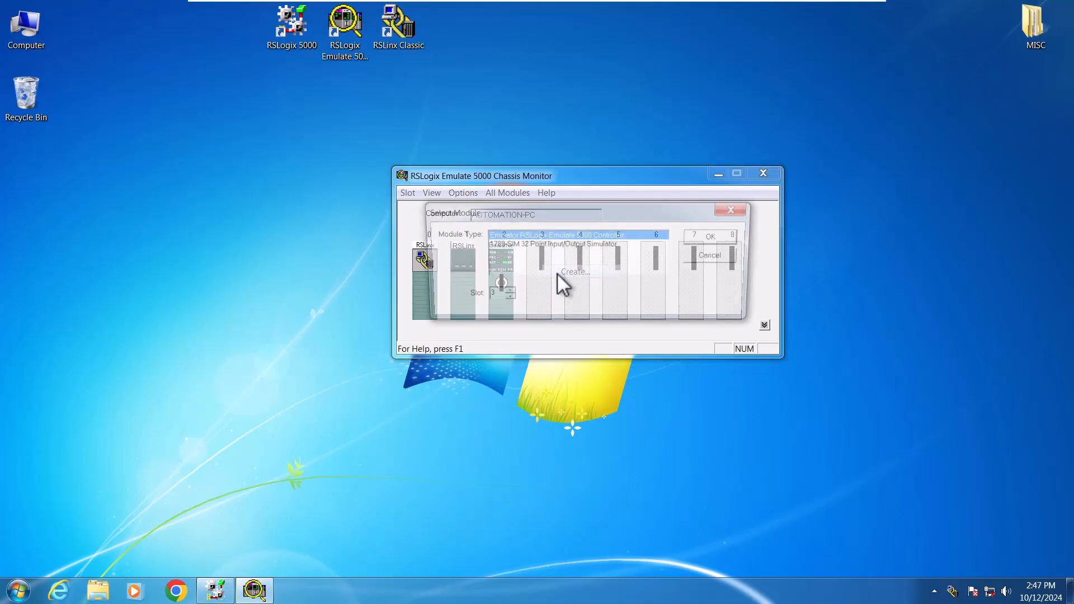
left_click(577, 244)
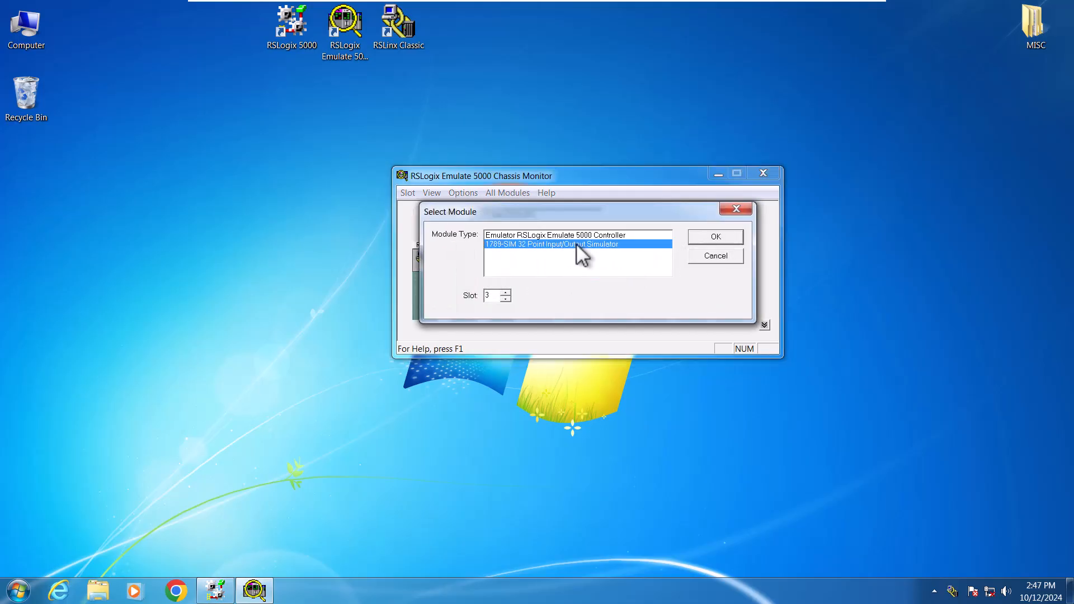
left_click(704, 236)
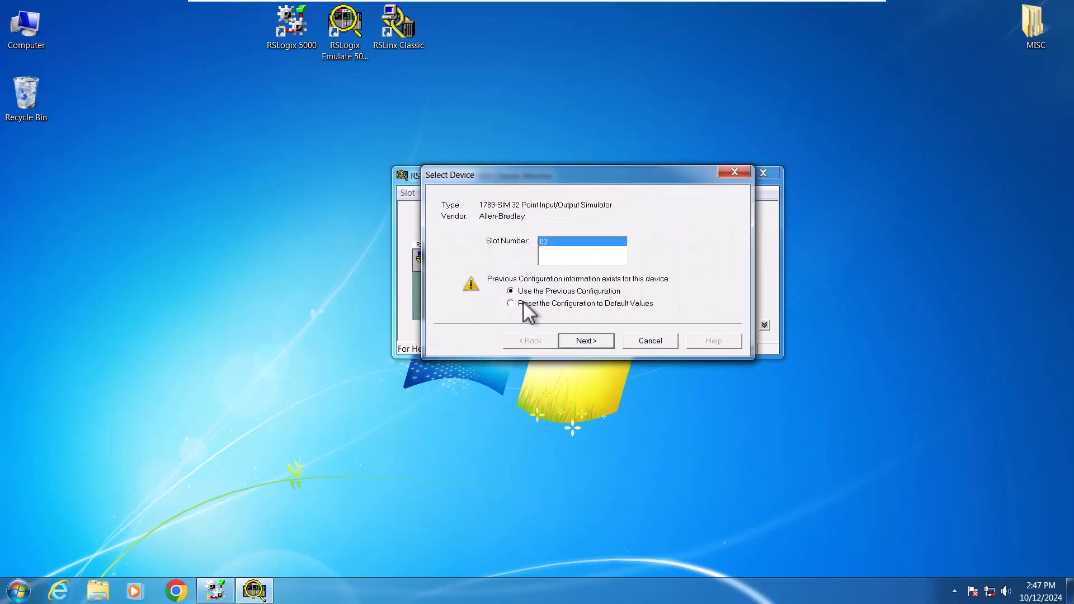
left_click(521, 304)
left_click(585, 341)
left_click(585, 341)
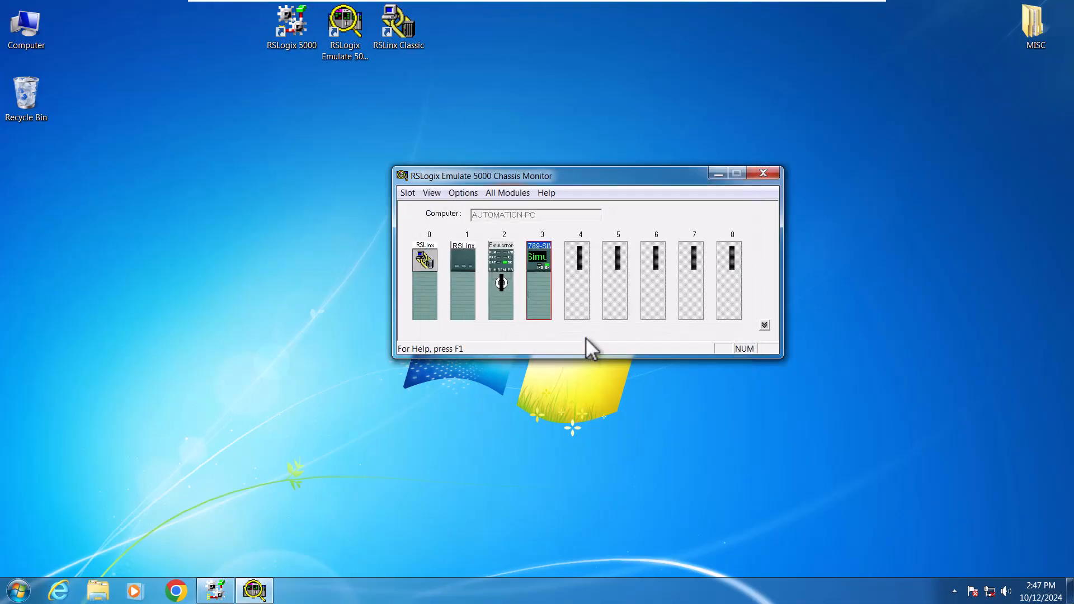
Step: Create a 1789-SIM 32 Point Input/Output Simulator in slot 4, resetting its configuration to default values
left_click(573, 267)
right_click(574, 267)
left_click(589, 273)
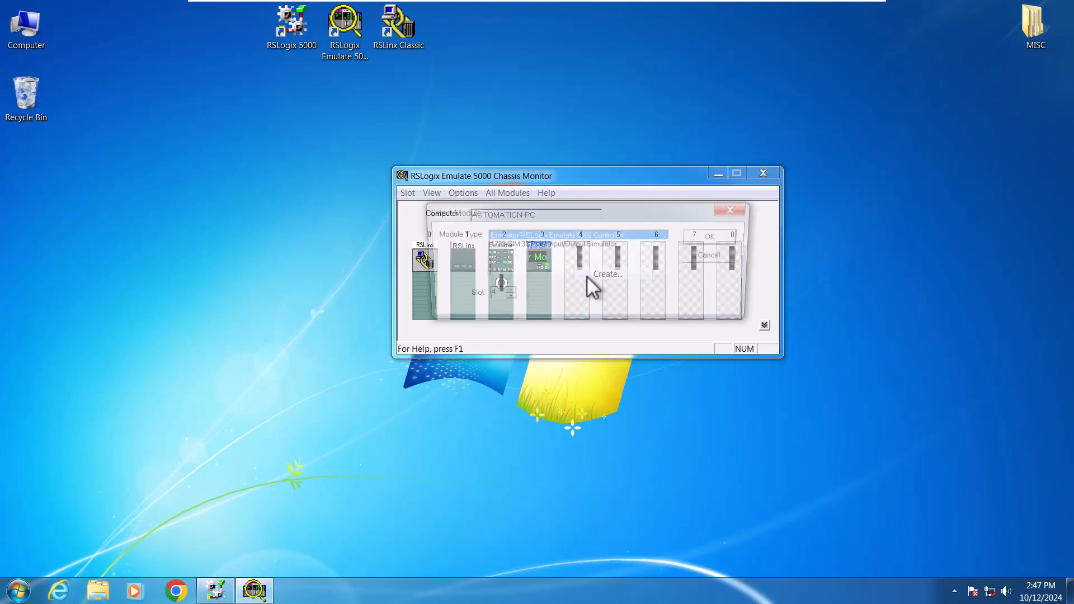
left_click(564, 245)
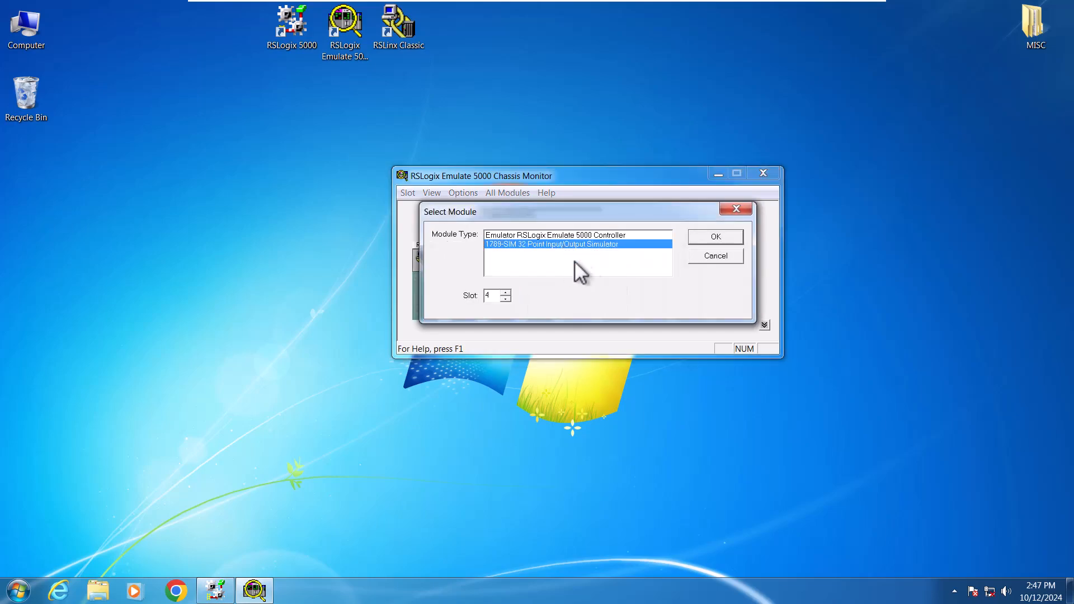
left_click(716, 236)
left_click(543, 305)
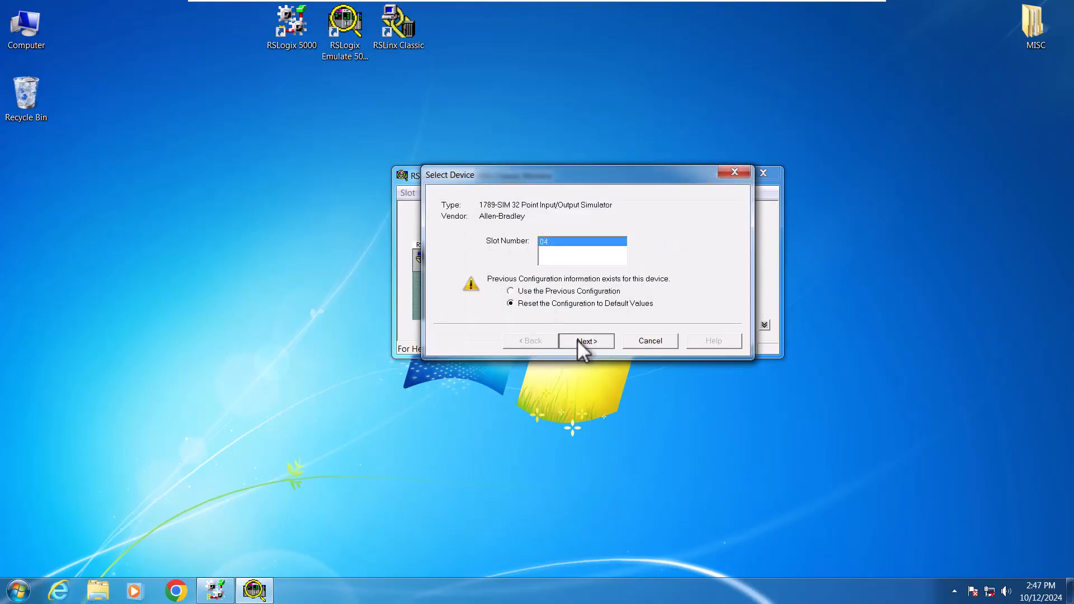
left_click(578, 340)
left_click(578, 340)
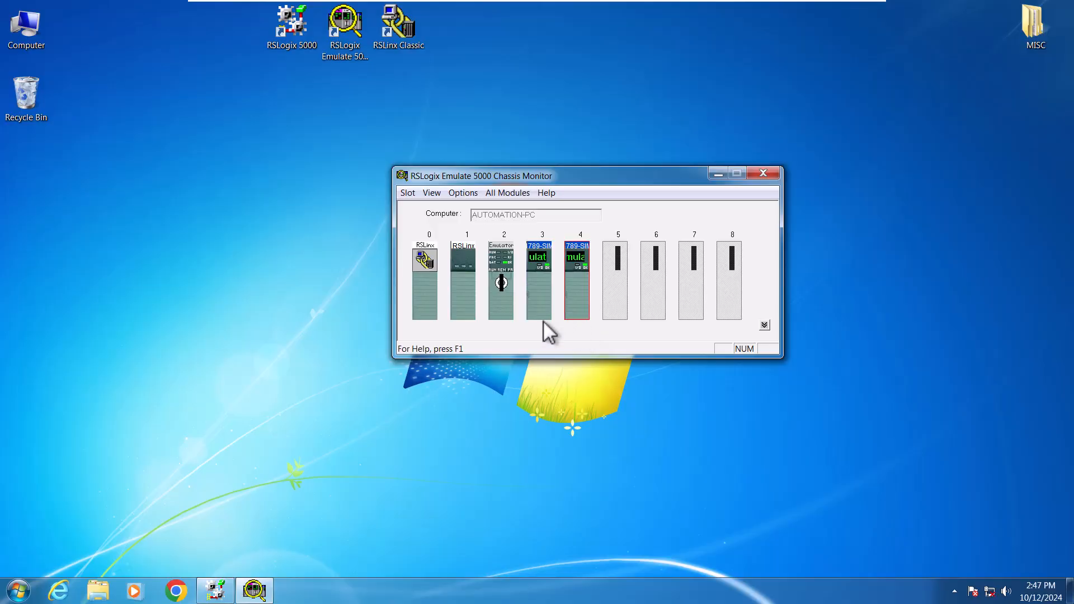
Step: Open RSLinx Classic and expand the AB_VBP-1 virtual chassis in RSWho
left_click(407, 33)
double_click(408, 33)
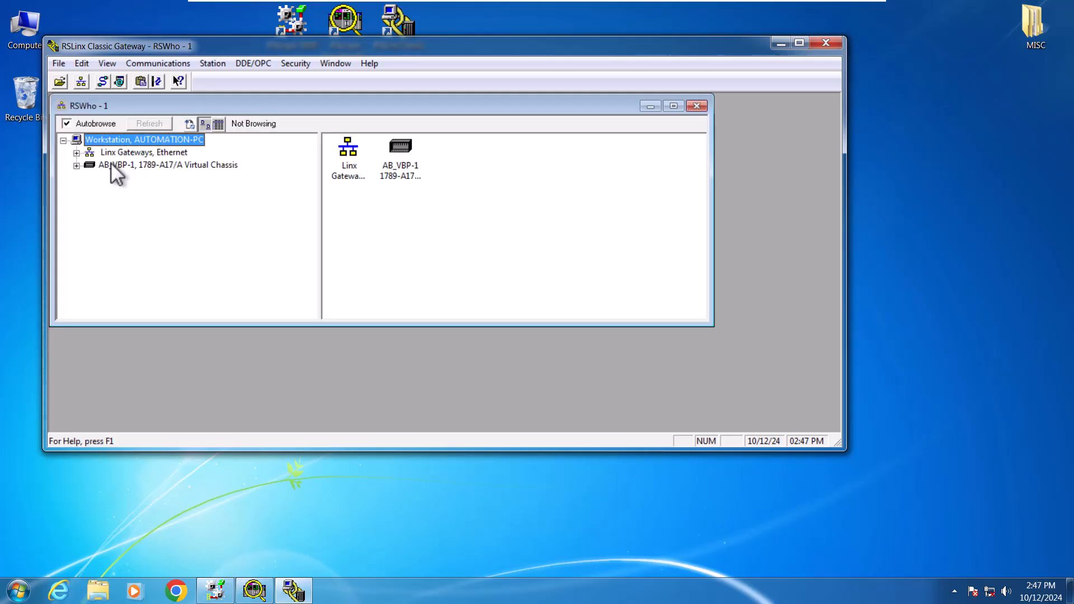
left_click(111, 164)
left_click(77, 166)
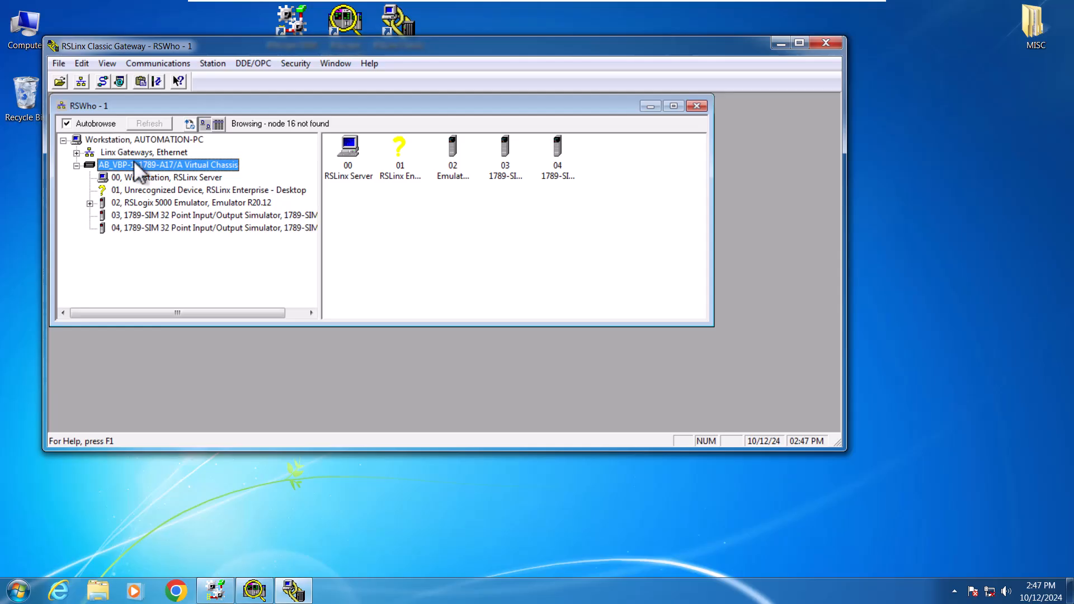
double_click(146, 45)
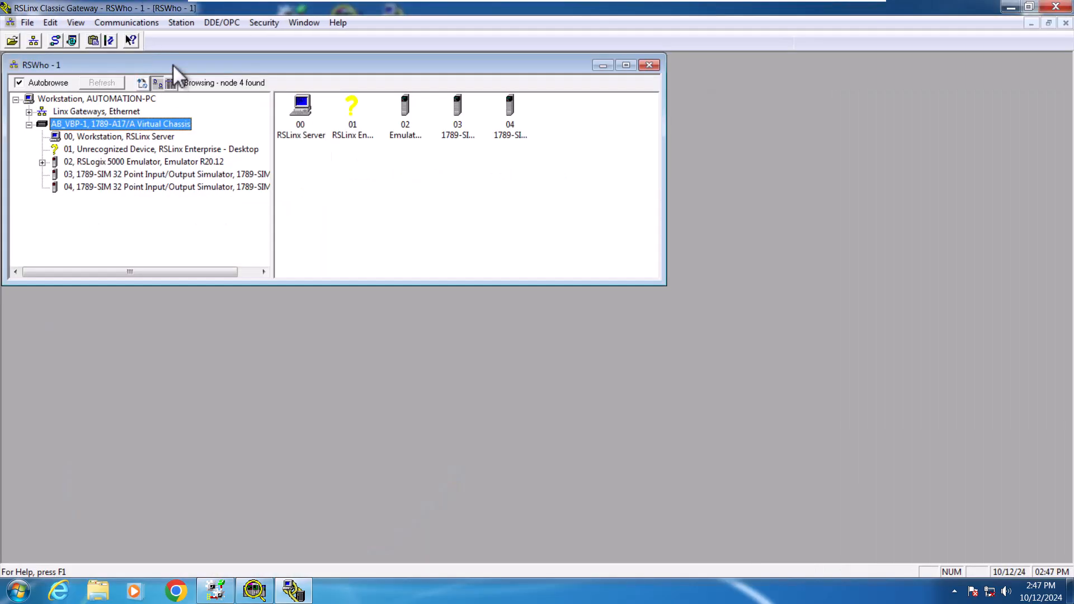
double_click(172, 65)
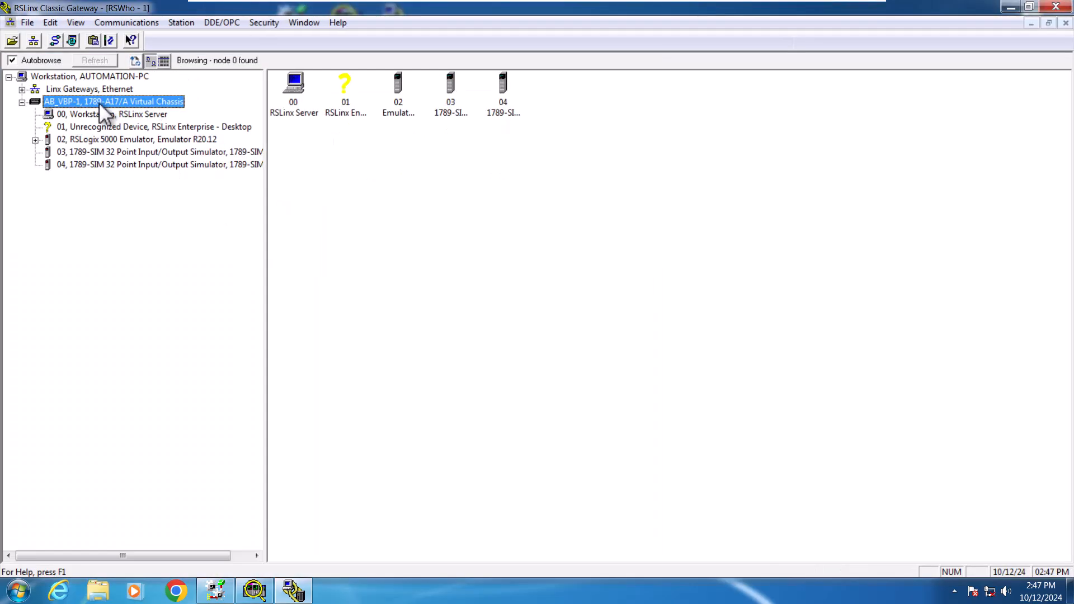
Step: Review the communication drivers, checking the Virtual Backplane driver type and the AB_VBP-1 driver, then close the dialog
left_click(53, 38)
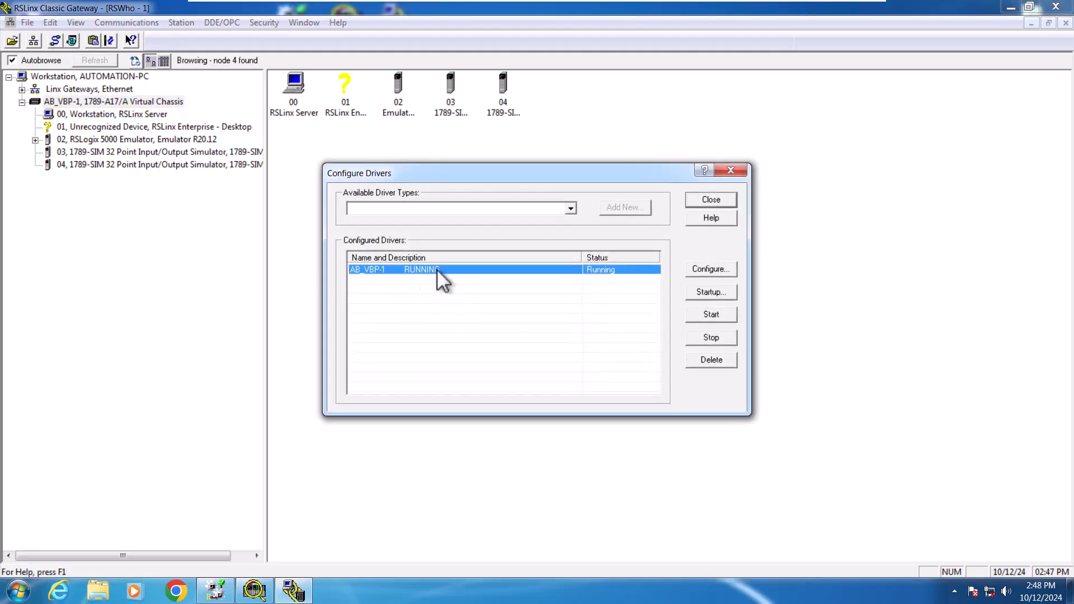
left_click(571, 209)
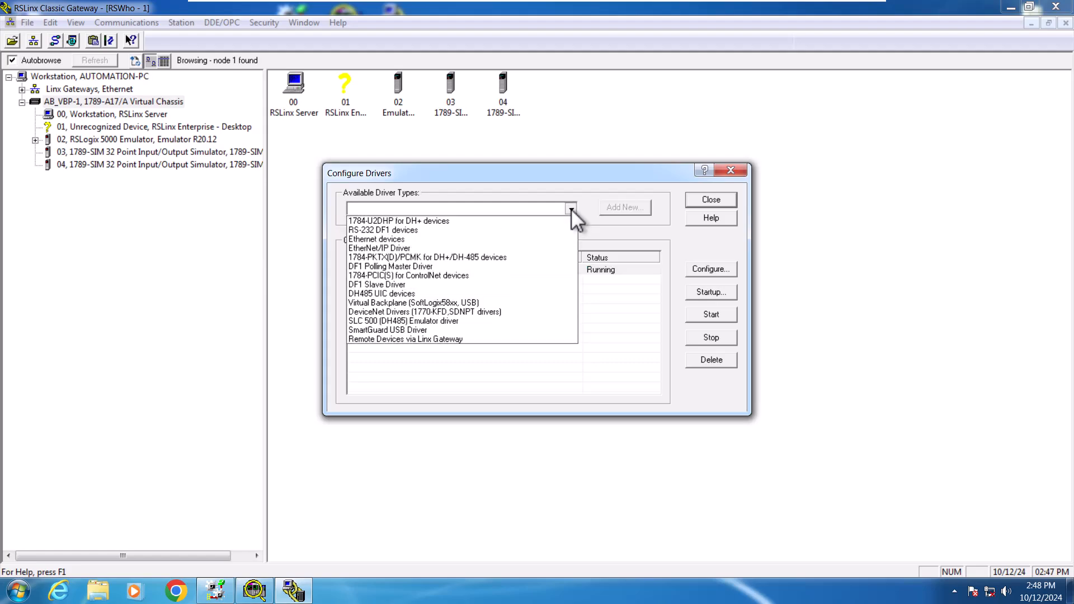
left_click(407, 304)
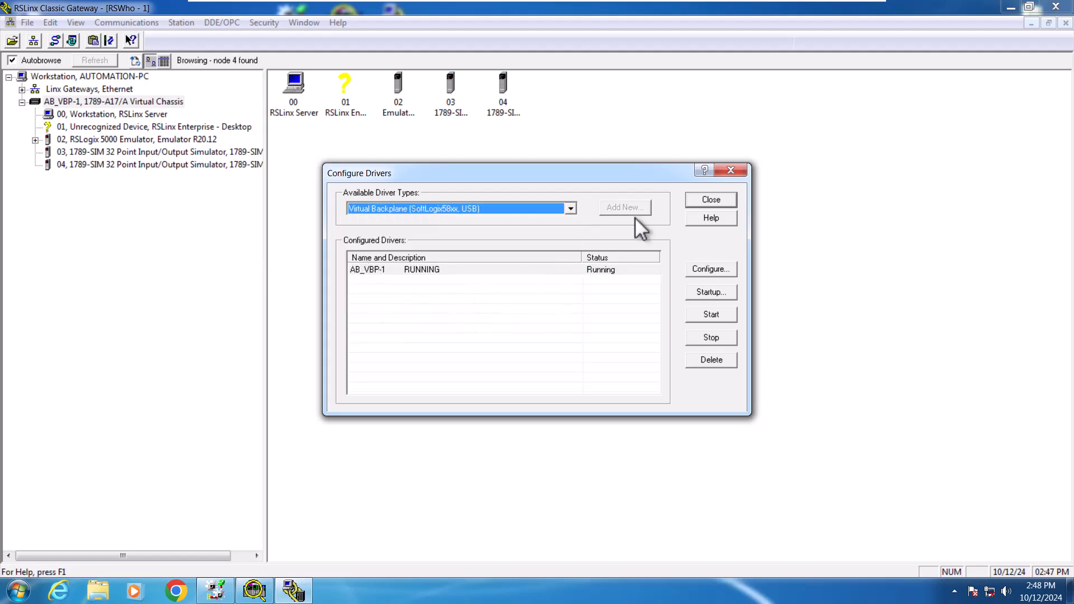
left_click(571, 209)
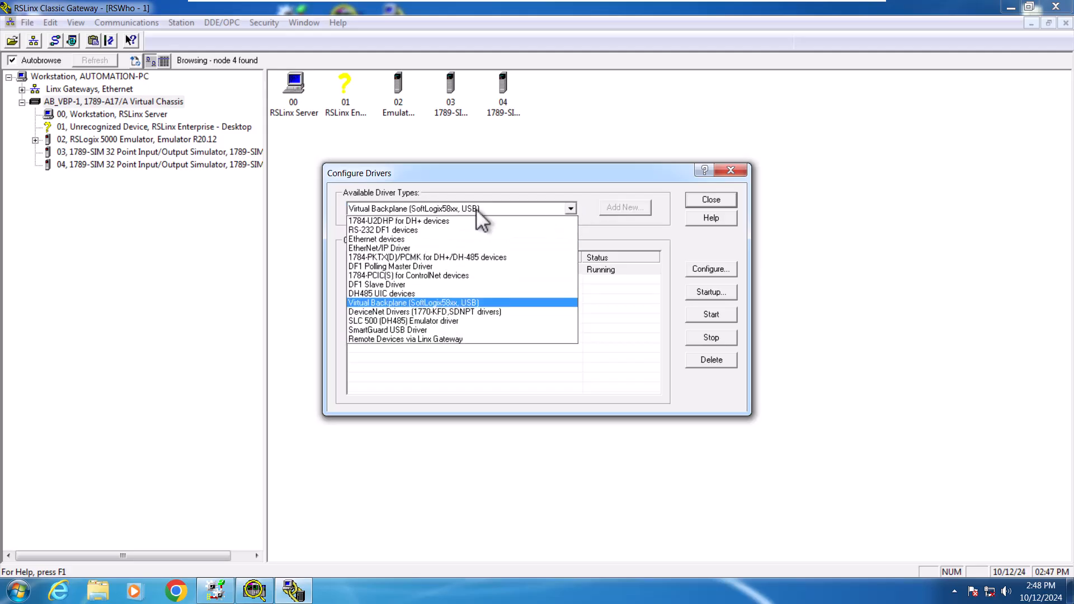
left_click(571, 207)
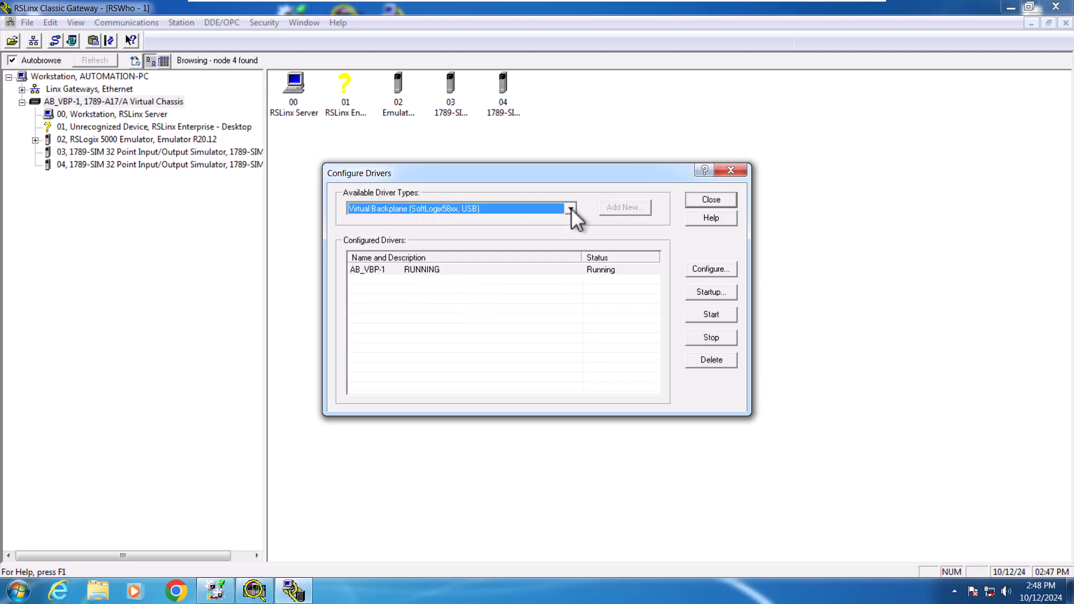
left_click(502, 270)
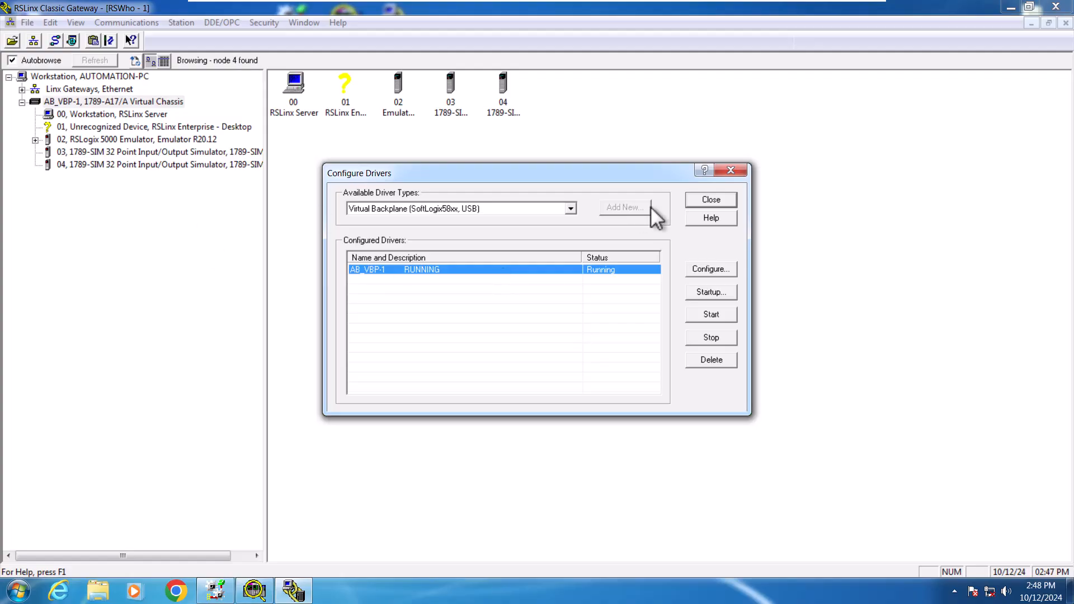
left_click(727, 173)
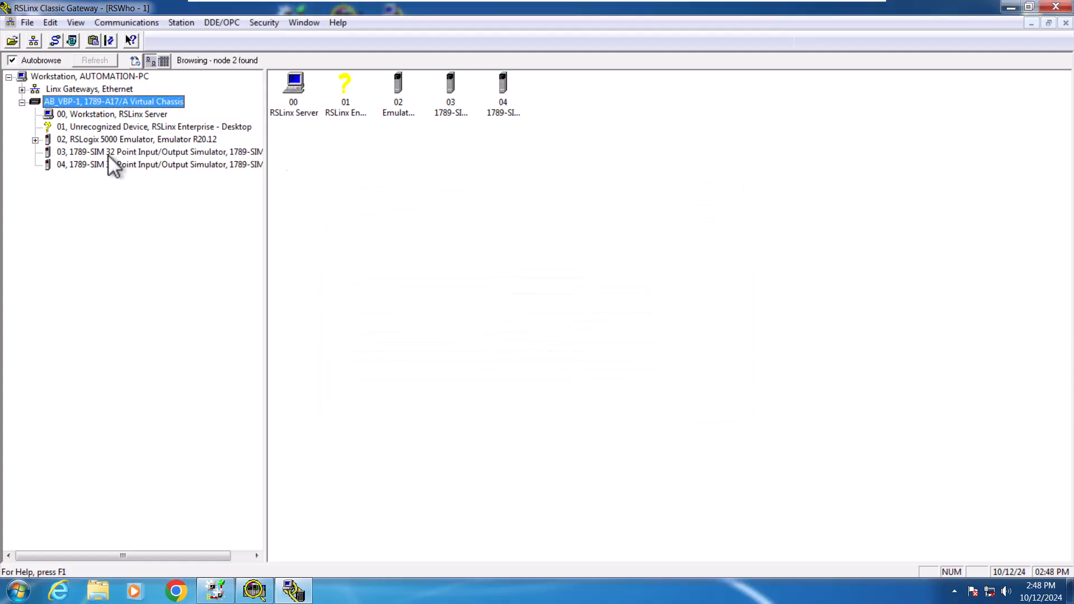
Step: Browse the devices listed in the AB_VBP-1 virtual chassis
left_click(114, 140)
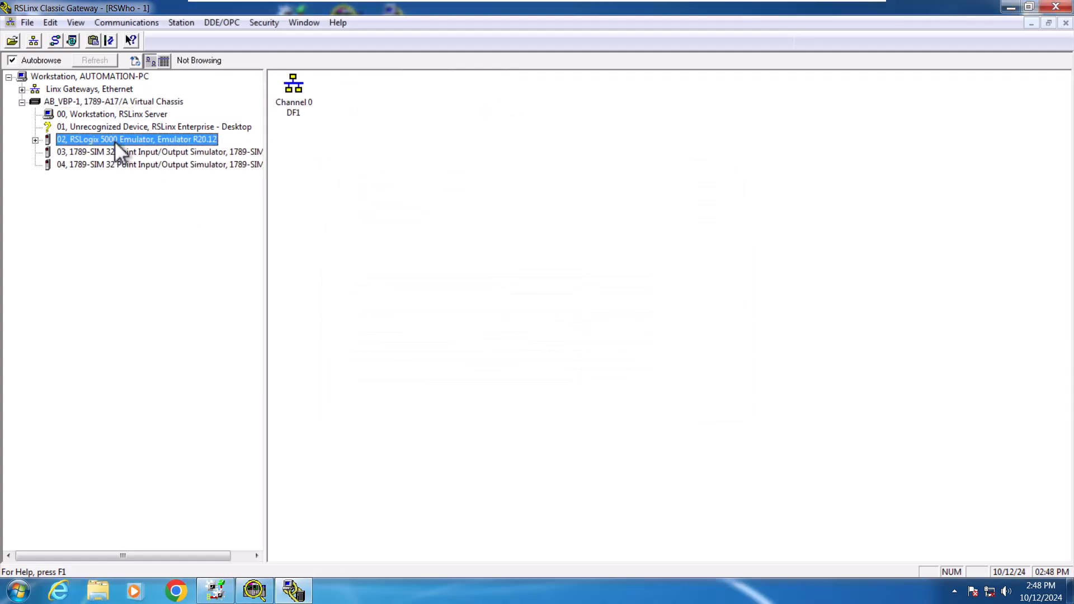
left_click(100, 103)
left_click(405, 96)
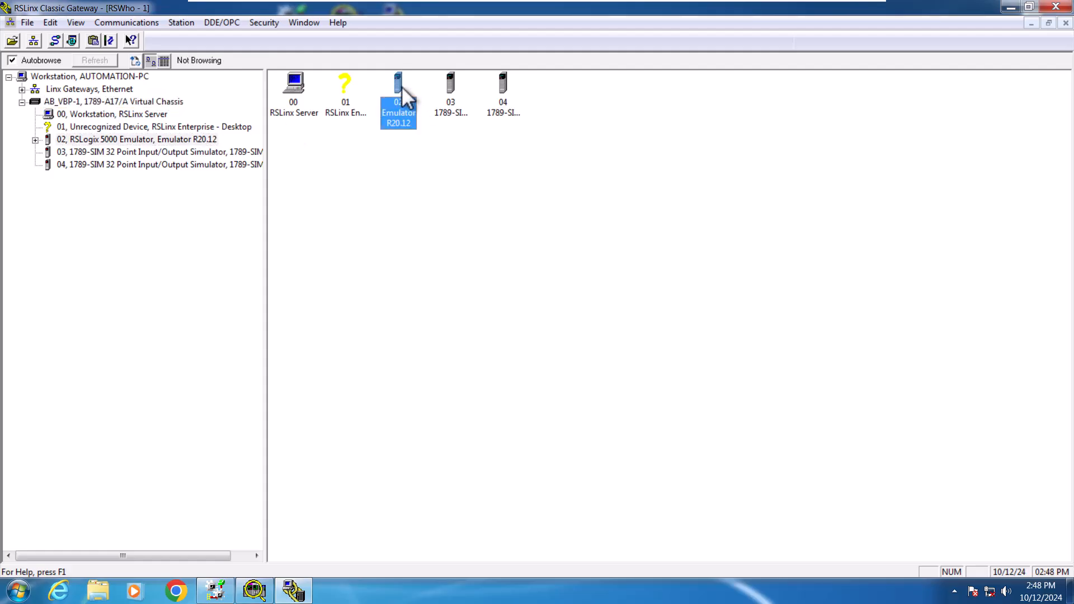
left_click(120, 154)
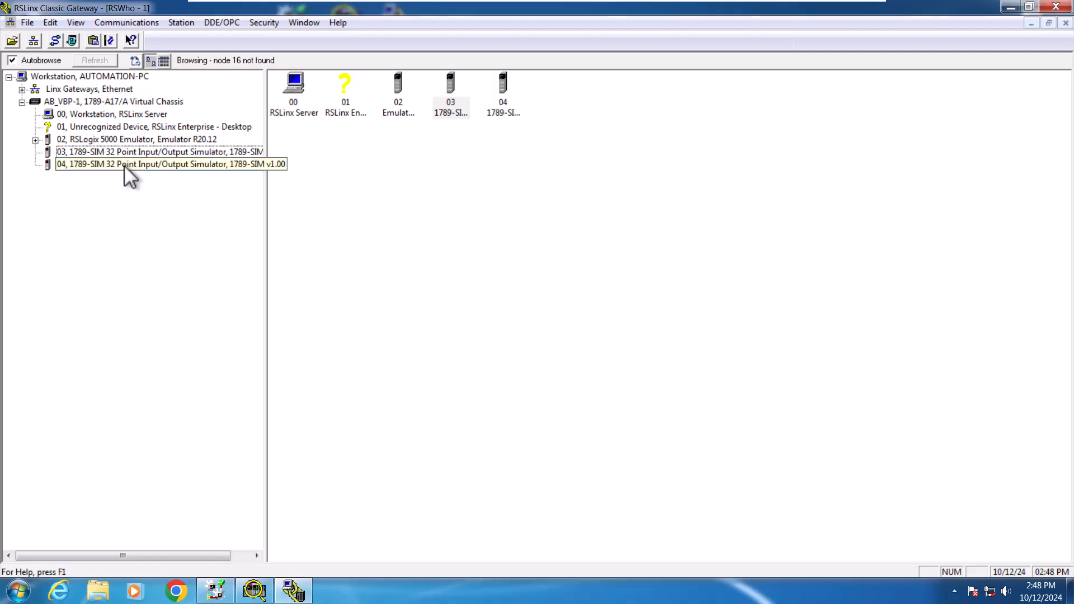
left_click(124, 166)
left_click(142, 139)
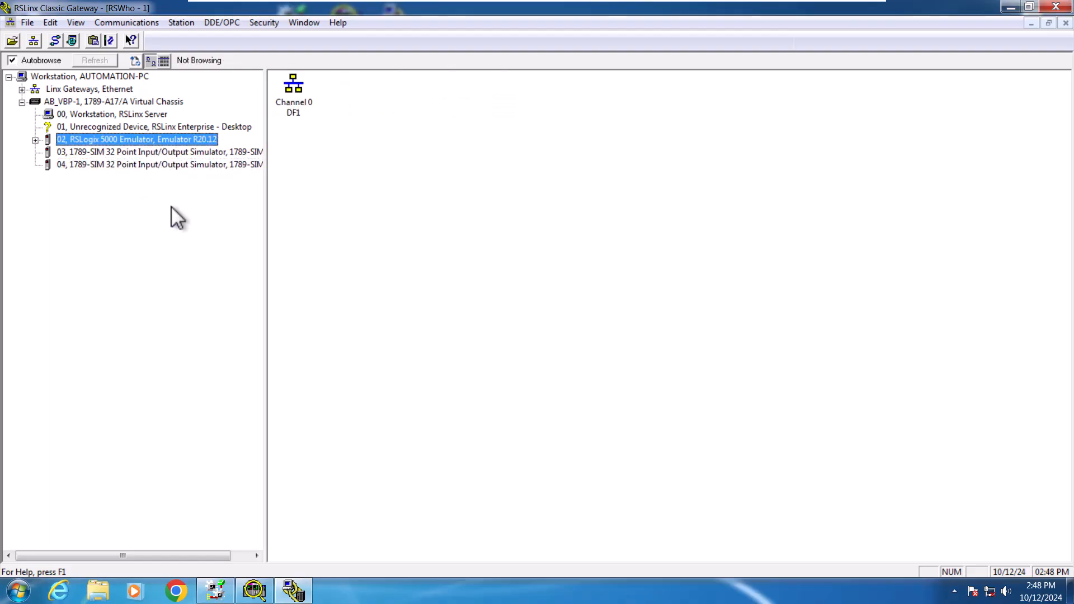
Step: In the PLC_Programming1 project, try to go online with the emulator in slot 2 of AB_VBP-1 through Who Active
left_click(214, 587)
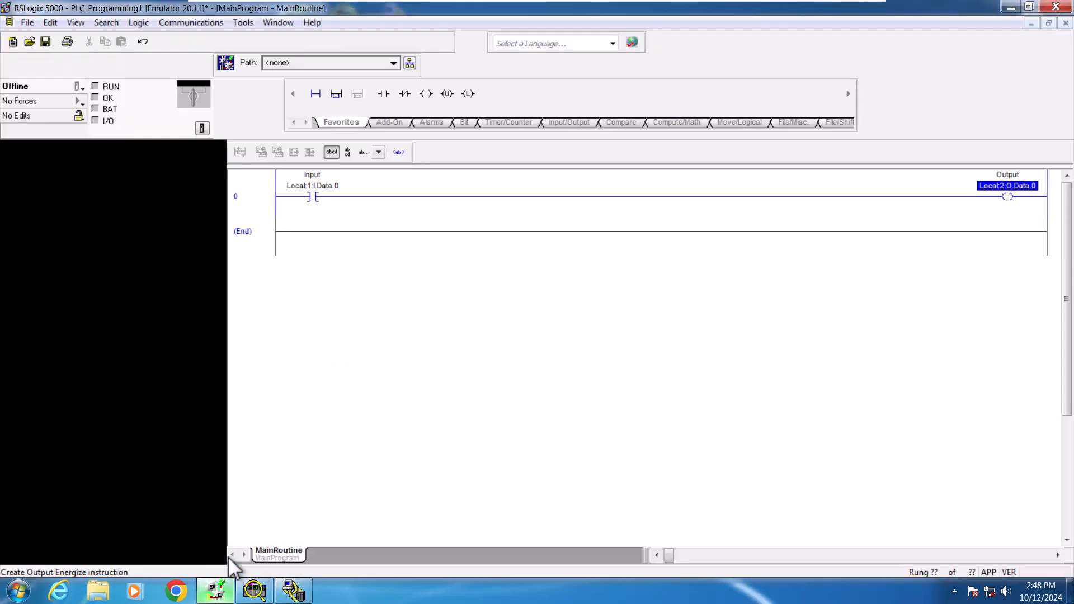
left_click(411, 63)
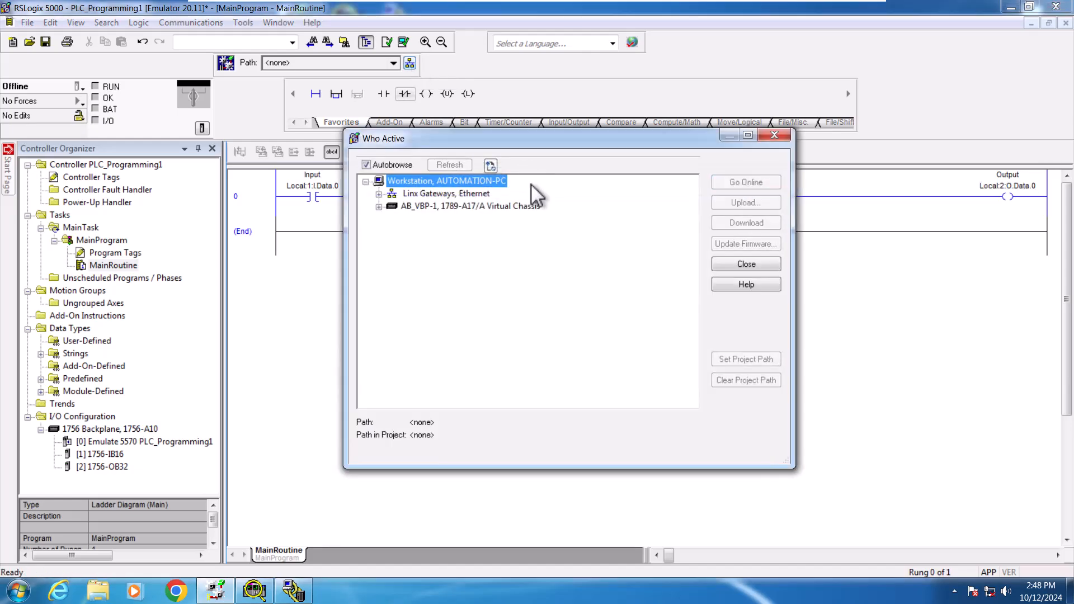
left_click(380, 207)
left_click(379, 207)
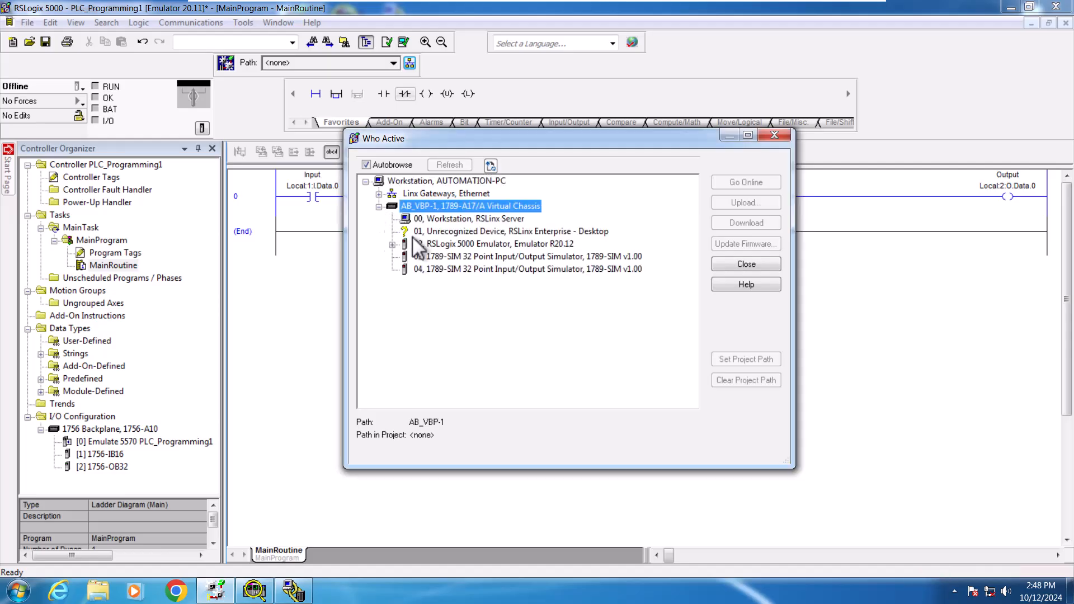
left_click(457, 244)
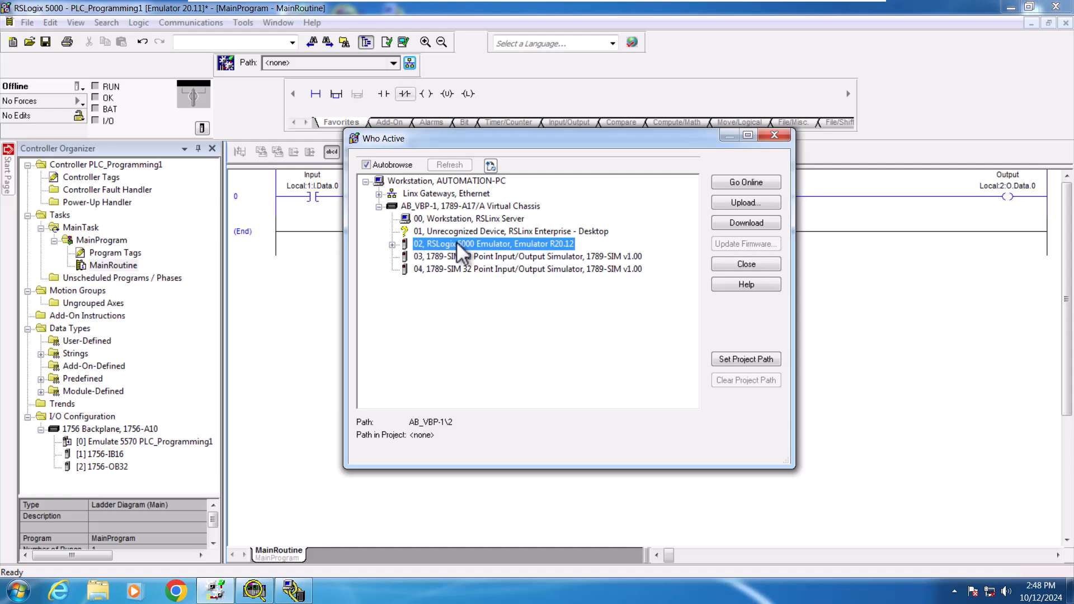
left_click(728, 224)
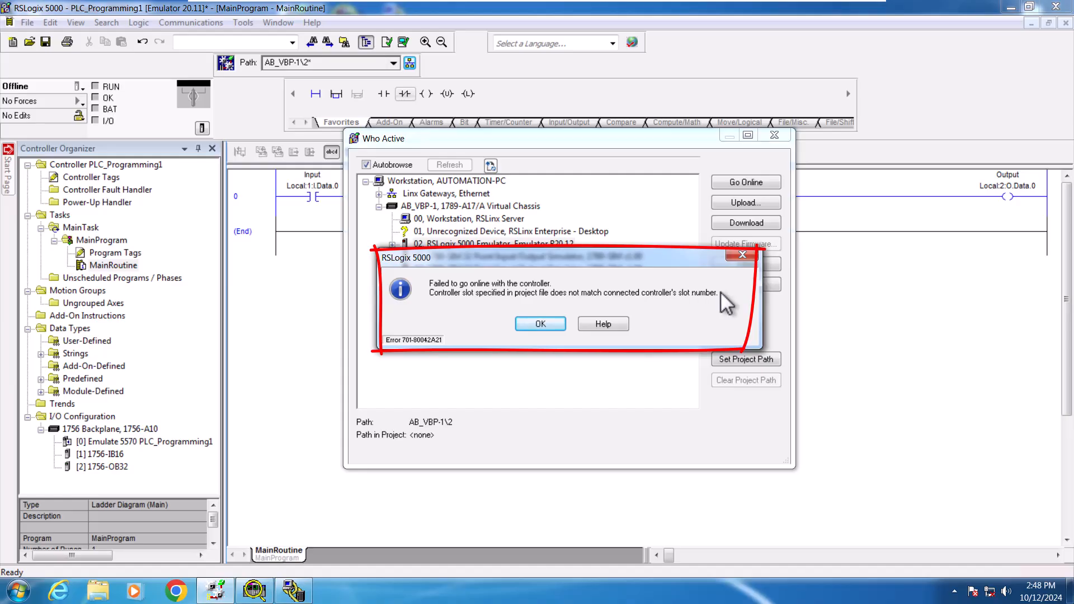
left_click(541, 325)
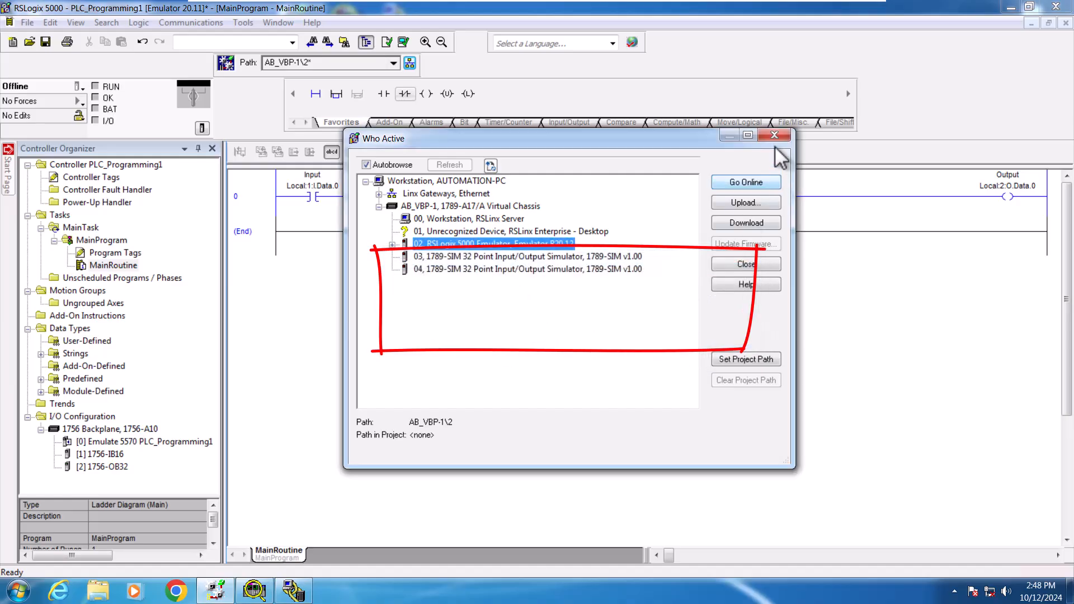
Step: Inspect the modules in slots 2 to 4 of the emulated chassis monitor
left_click(254, 593)
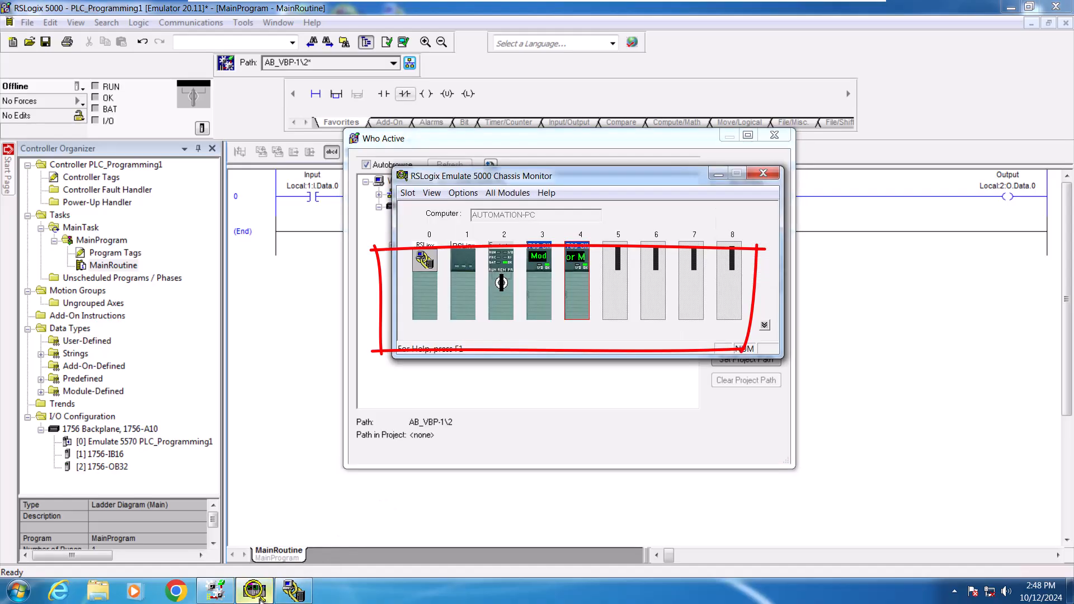
left_click_drag(490, 180, 562, 286)
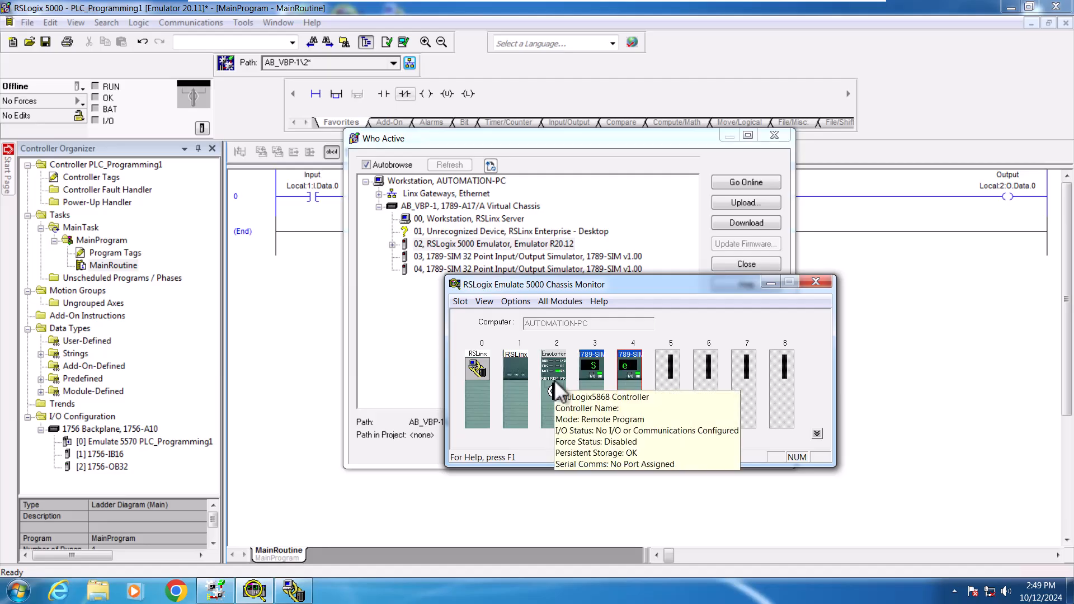
left_click(592, 378)
left_click(632, 375)
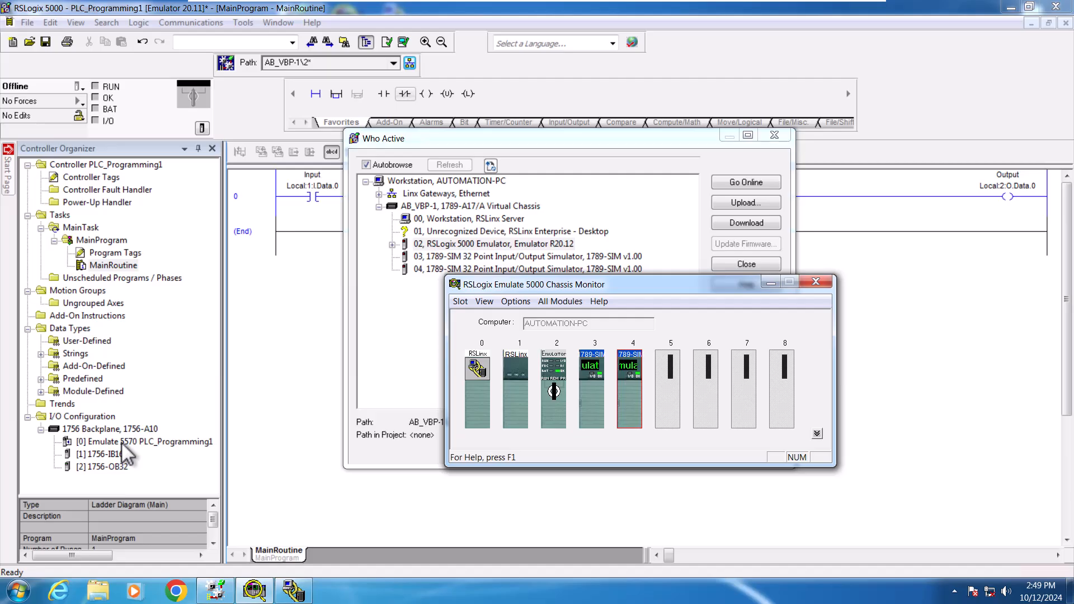
Step: Close Who Active and move the 1756-OB32 output module to slot 4 in the I/O configuration
left_click(121, 443)
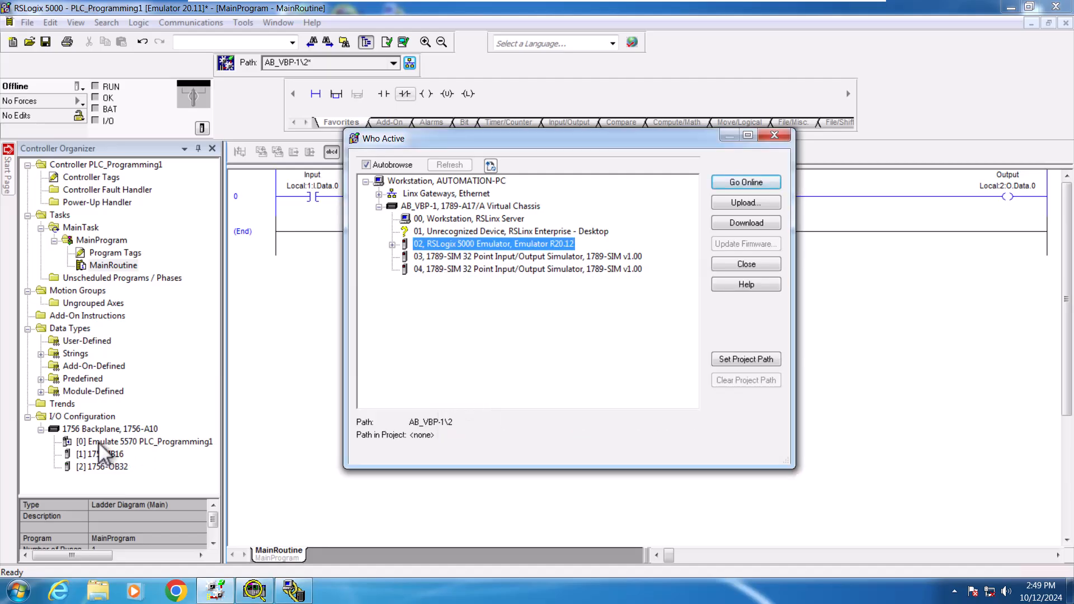
left_click(778, 137)
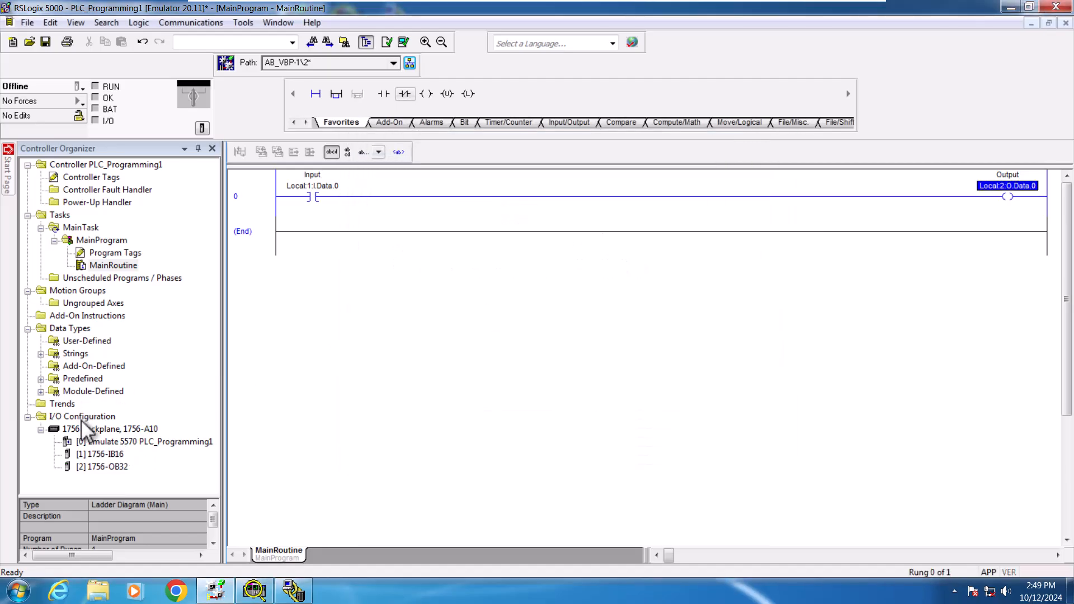
left_click(105, 441)
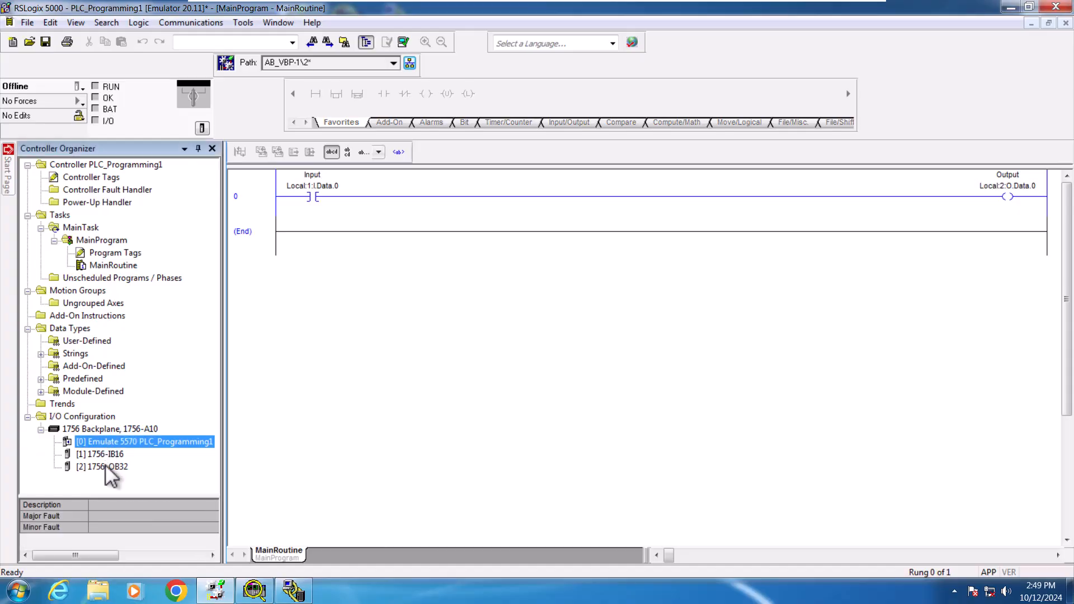
double_click(105, 465)
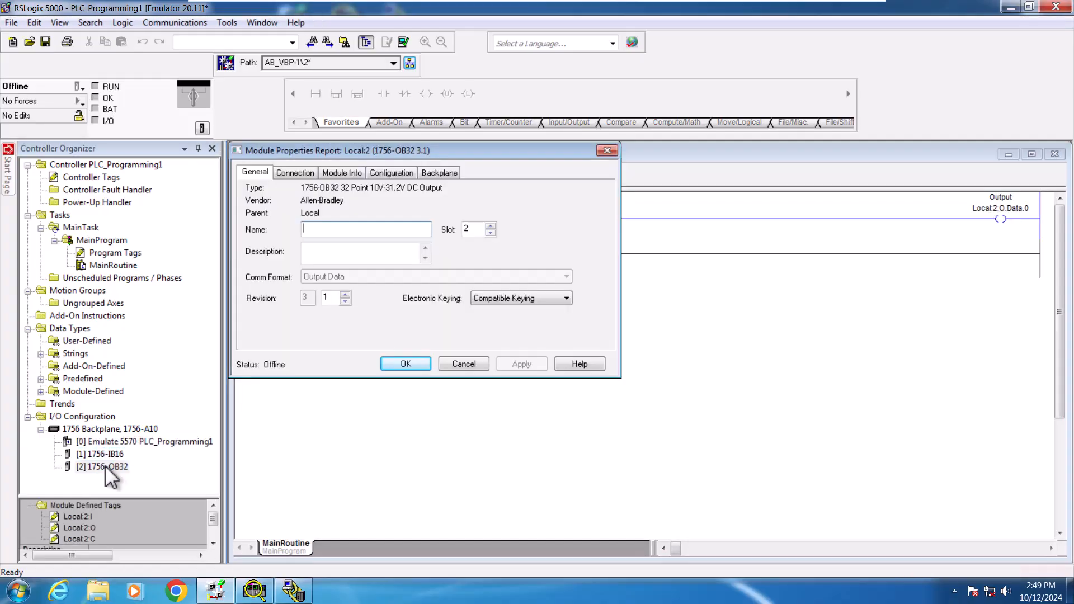
left_click(490, 226)
left_click(490, 226)
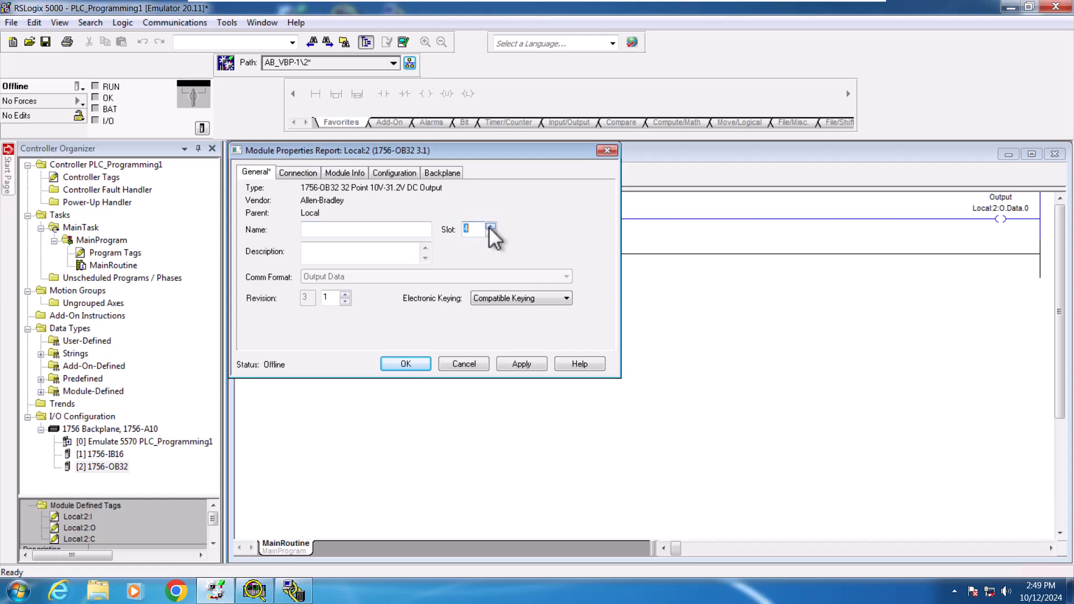
left_click(516, 364)
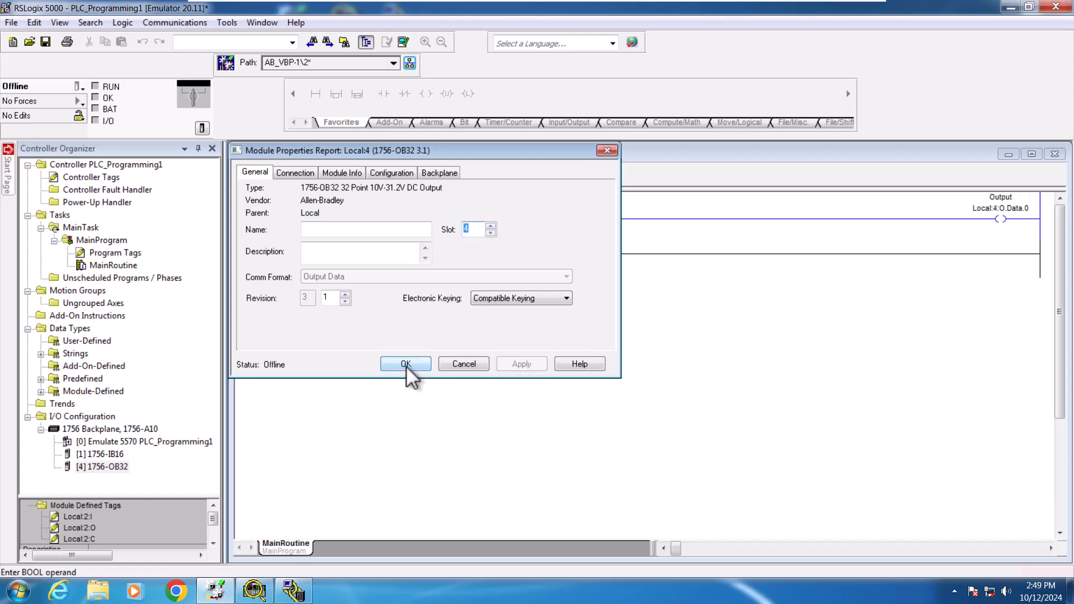
left_click(404, 366)
Step: Move the 1756-IB16 input module to slot 3 in the I/O configuration
double_click(110, 454)
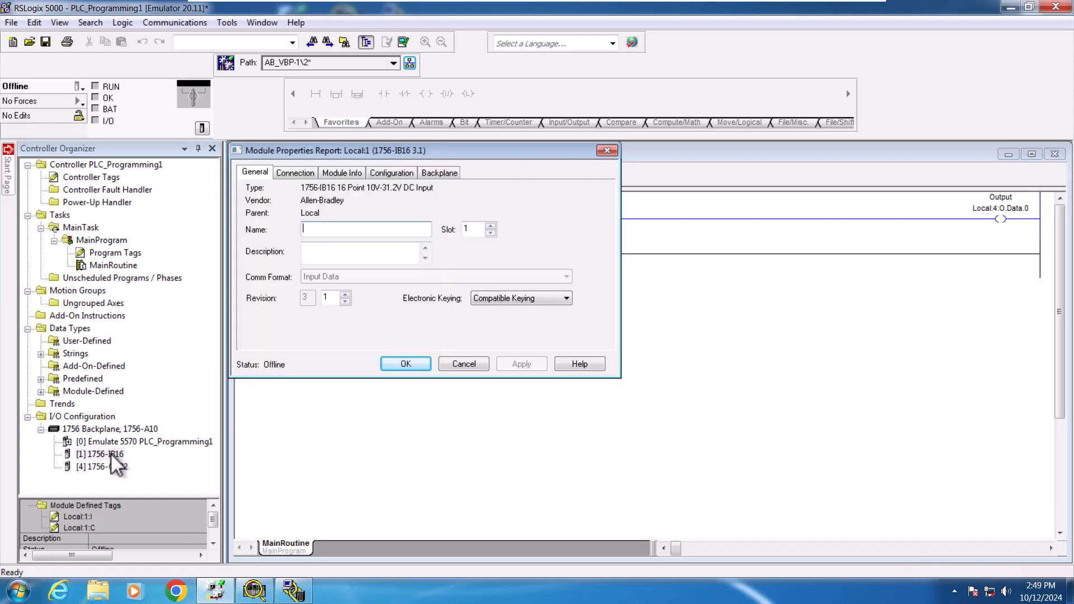
left_click(490, 226)
left_click(491, 226)
left_click(516, 365)
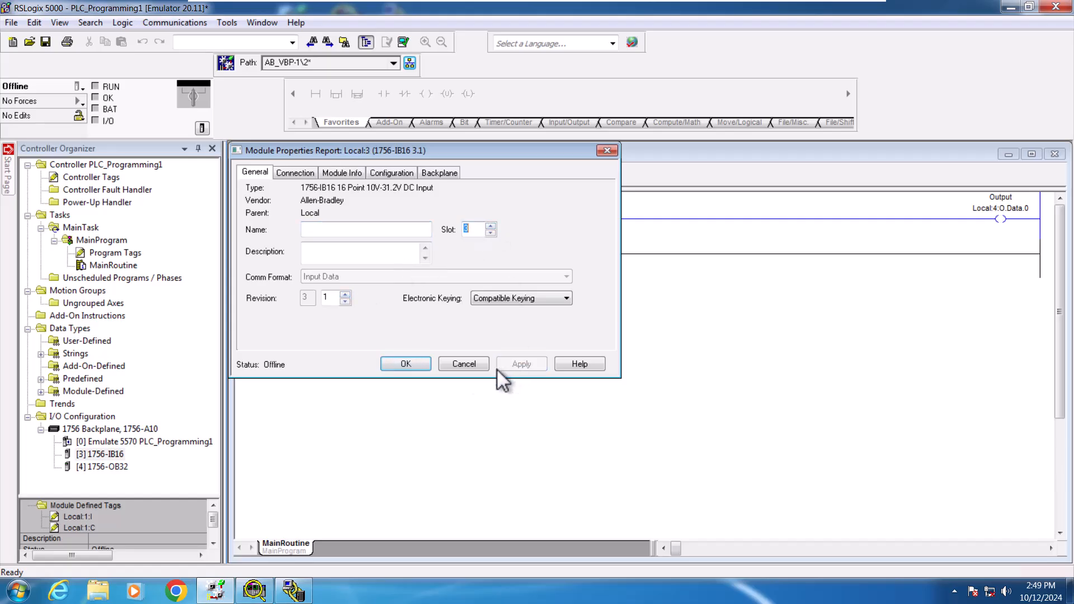
left_click(411, 365)
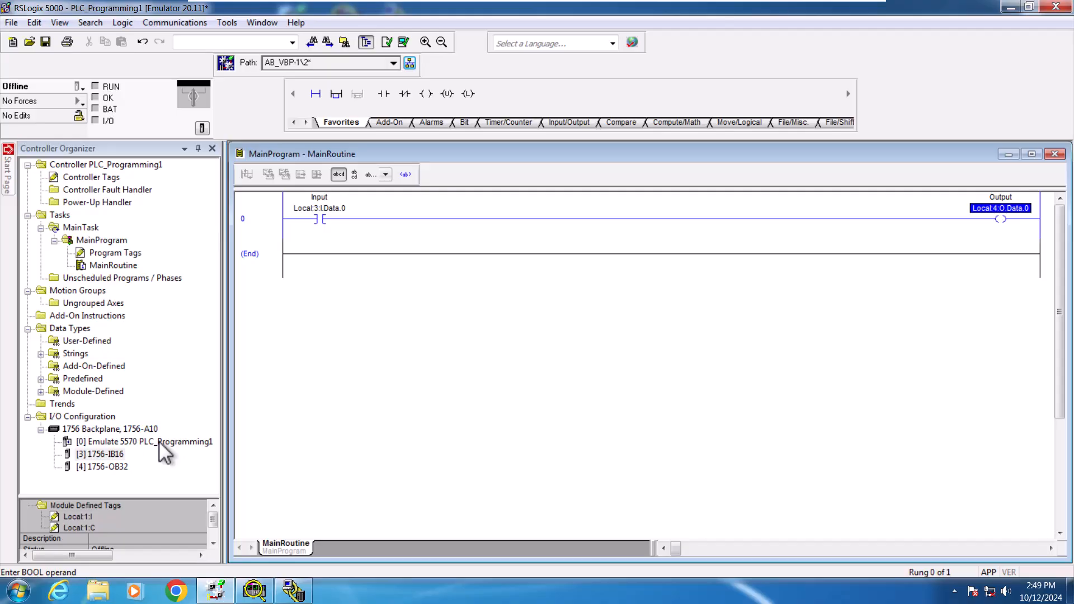
Step: Set the Emulate 5570 controller's slot to 2 in its controller properties
double_click(159, 442)
left_click(375, 396)
left_click(376, 396)
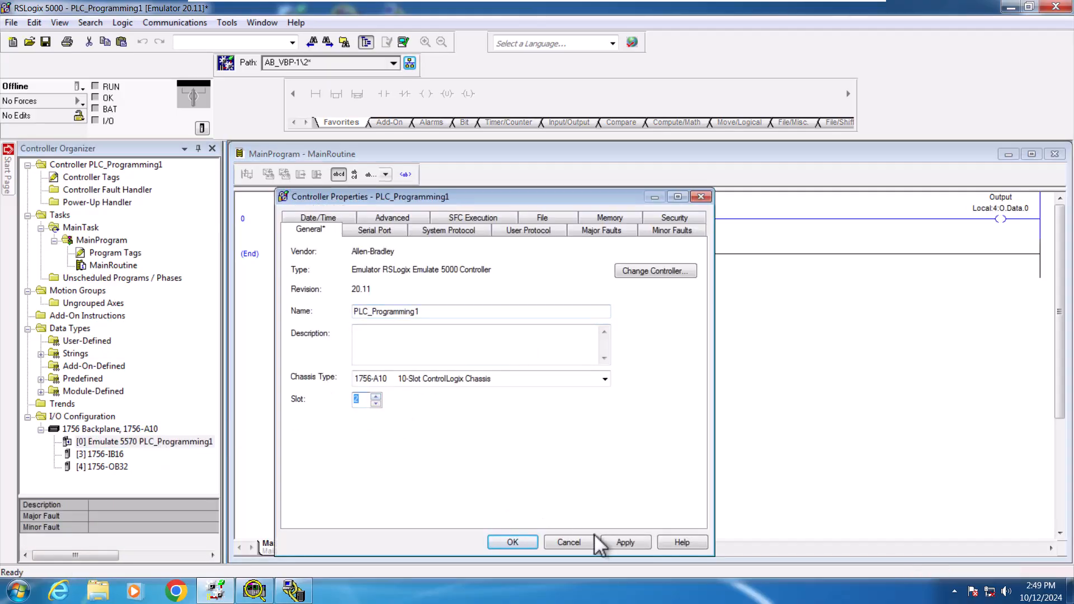
left_click(625, 542)
left_click(512, 542)
Step: Save and verify the project, and download it to the emulator at AB_VBP-1\2 through Who Active
left_click(45, 43)
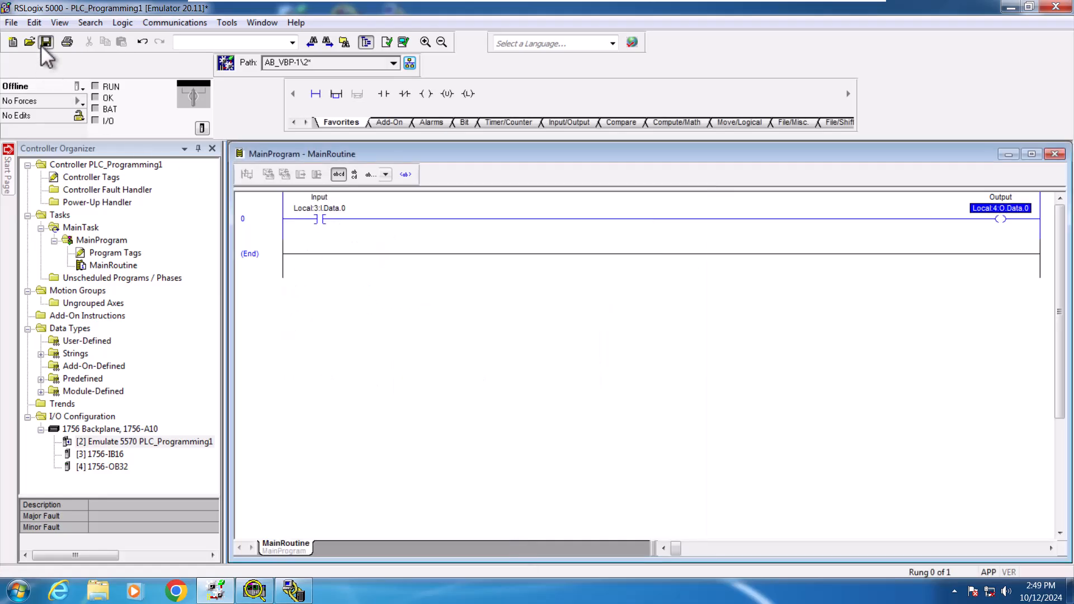
left_click(404, 42)
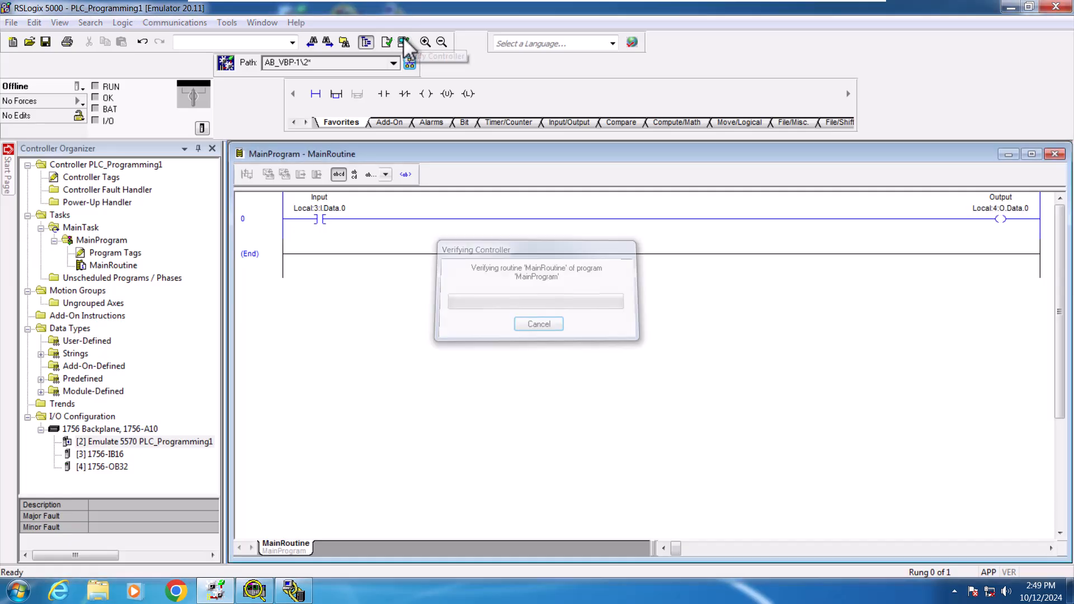
left_click(410, 64)
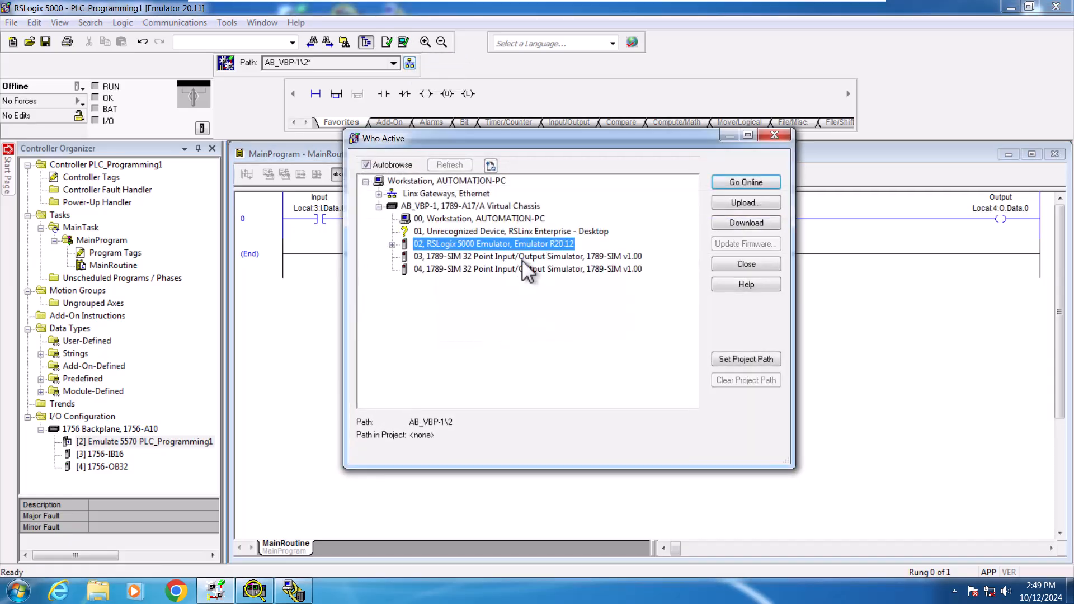
left_click(727, 222)
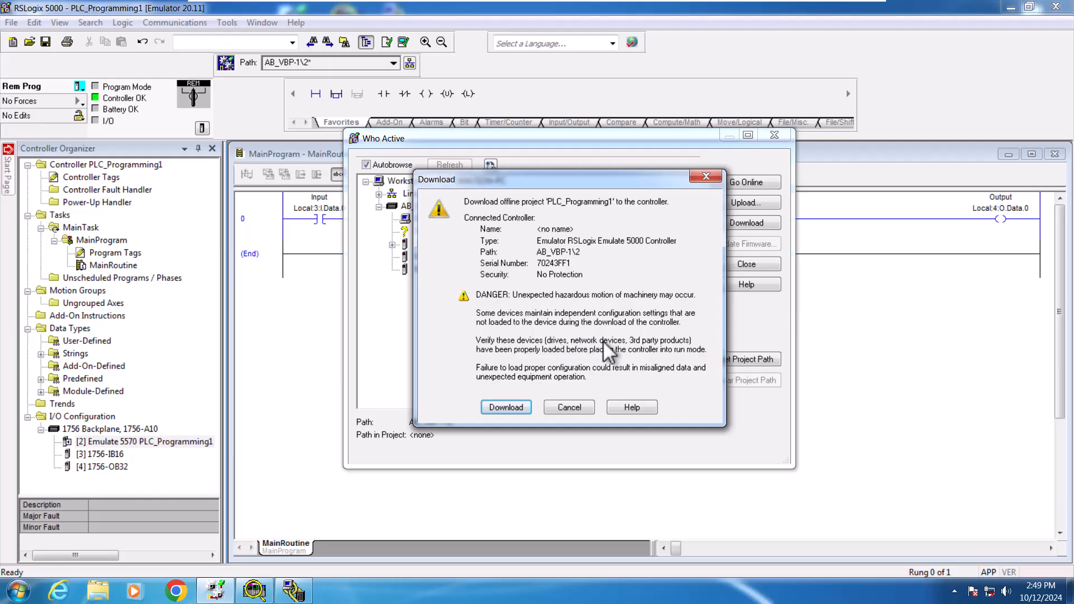
left_click(507, 407)
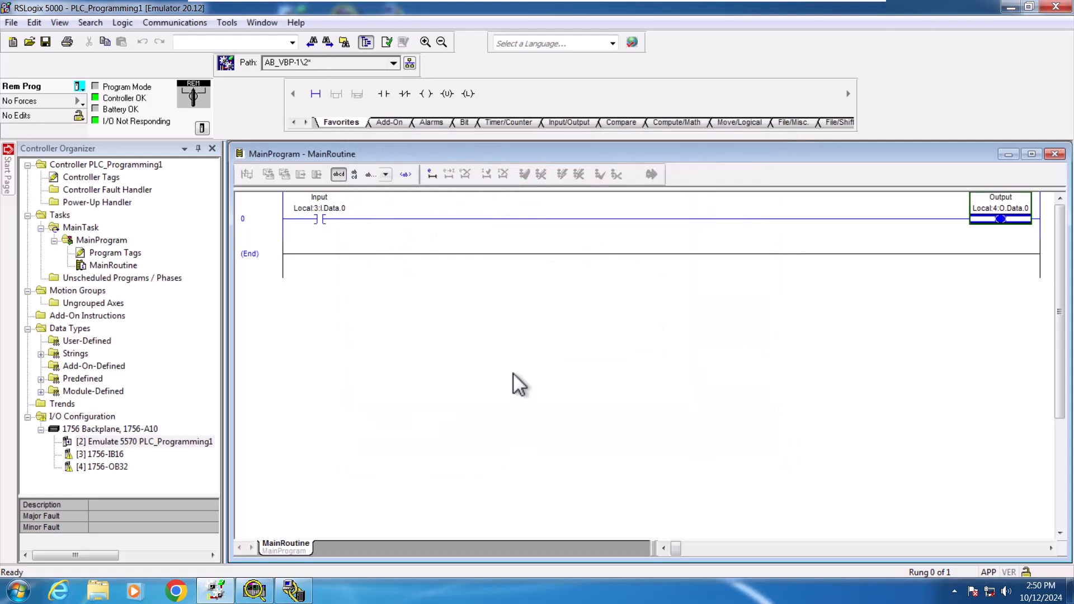
Step: Switch the controller to Remote Run mode
left_click(80, 86)
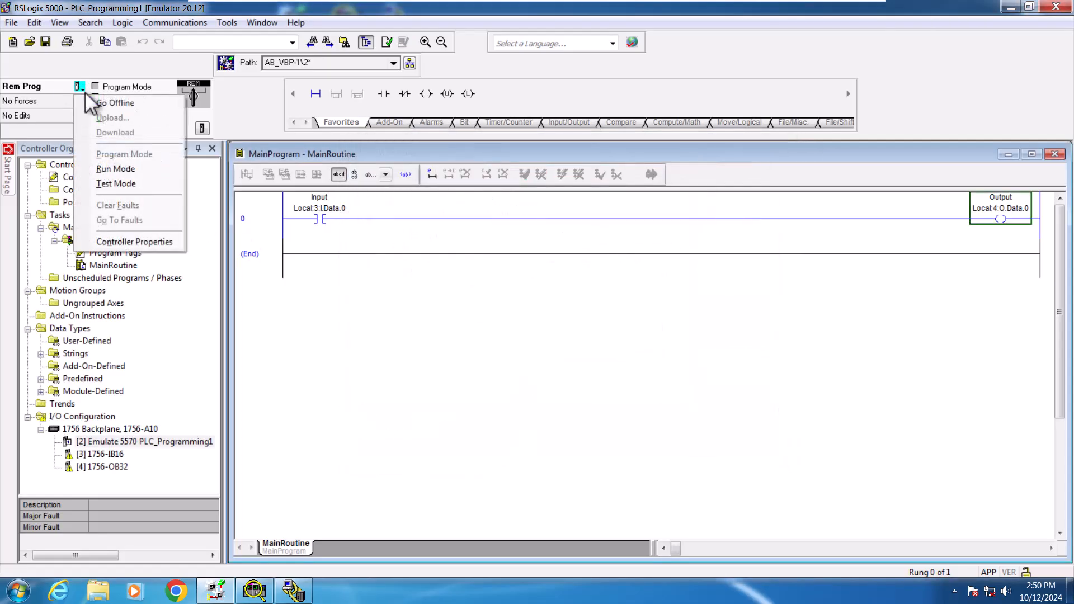
left_click(110, 167)
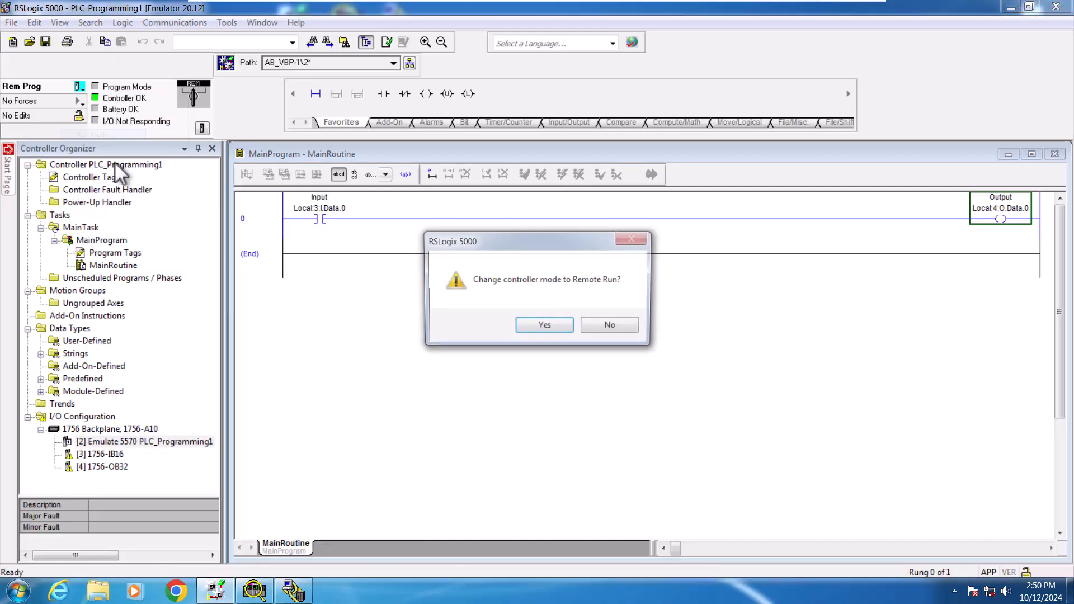
left_click(546, 327)
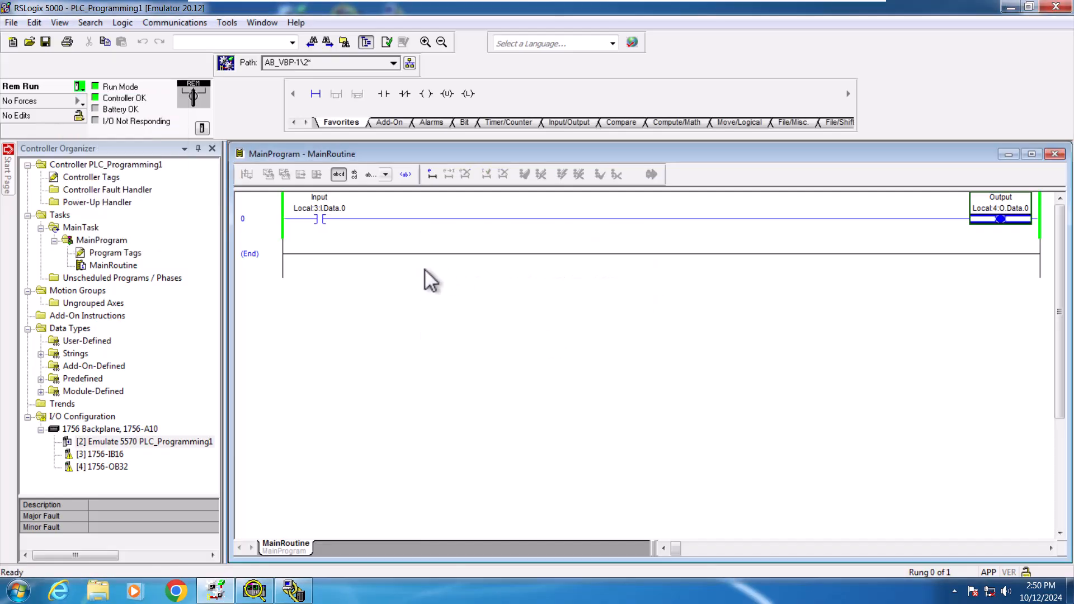
Step: Enable all I/O forces in the controller
left_click(364, 287)
left_click(79, 101)
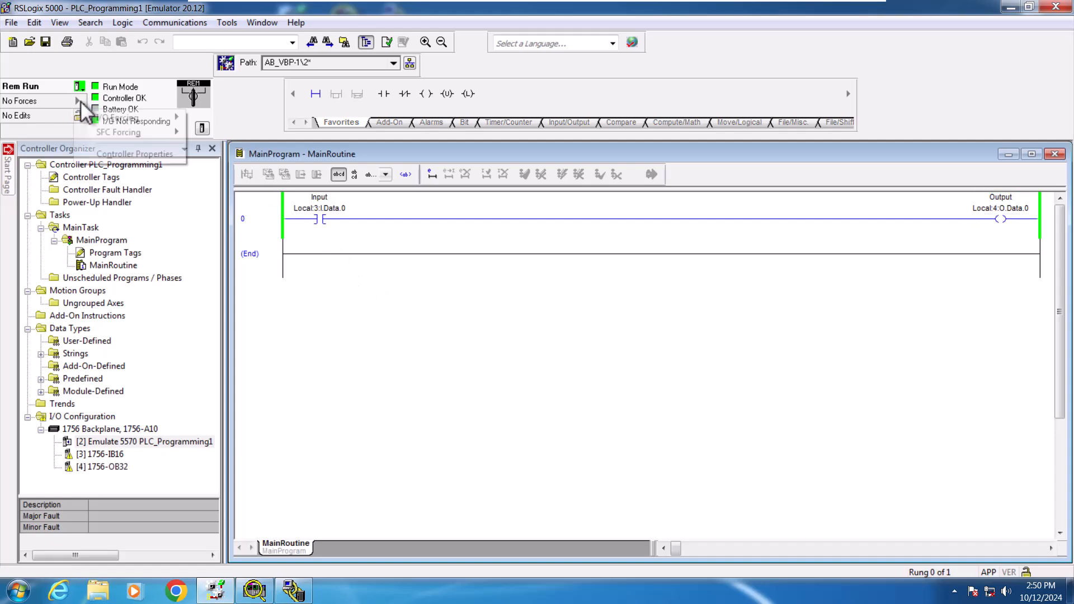
mouse_move(102, 116)
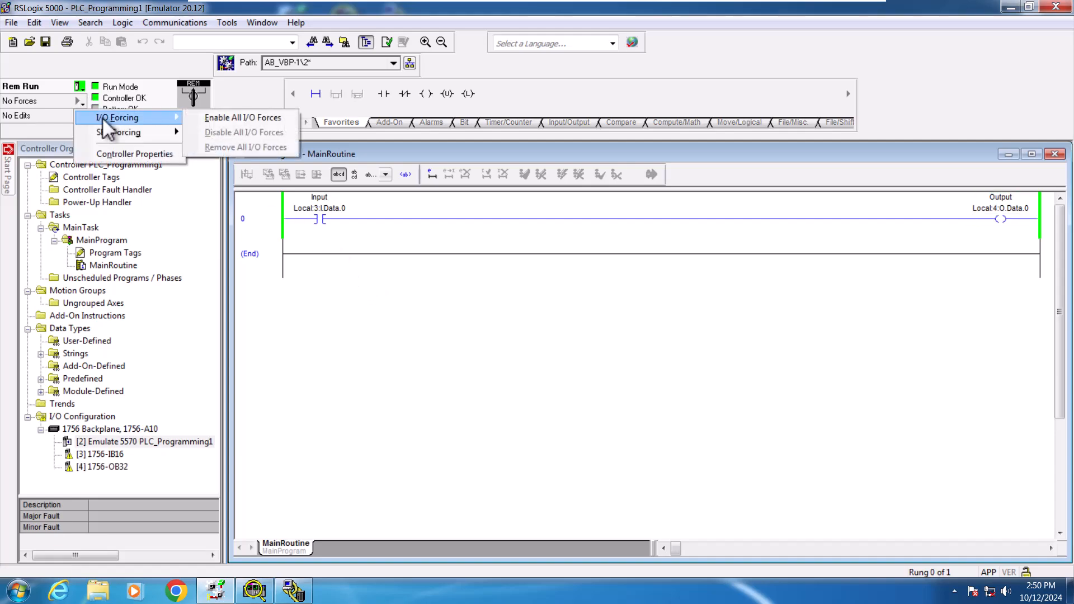
left_click(203, 117)
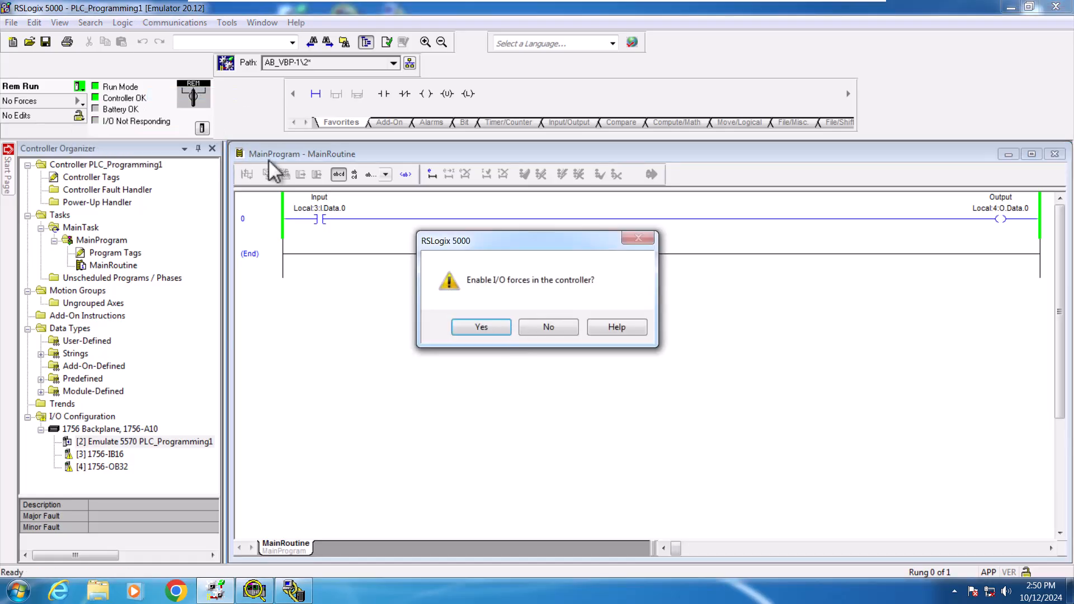
left_click(491, 326)
Step: Force the Local:3:I.Data.0 input contact on
left_click(331, 207)
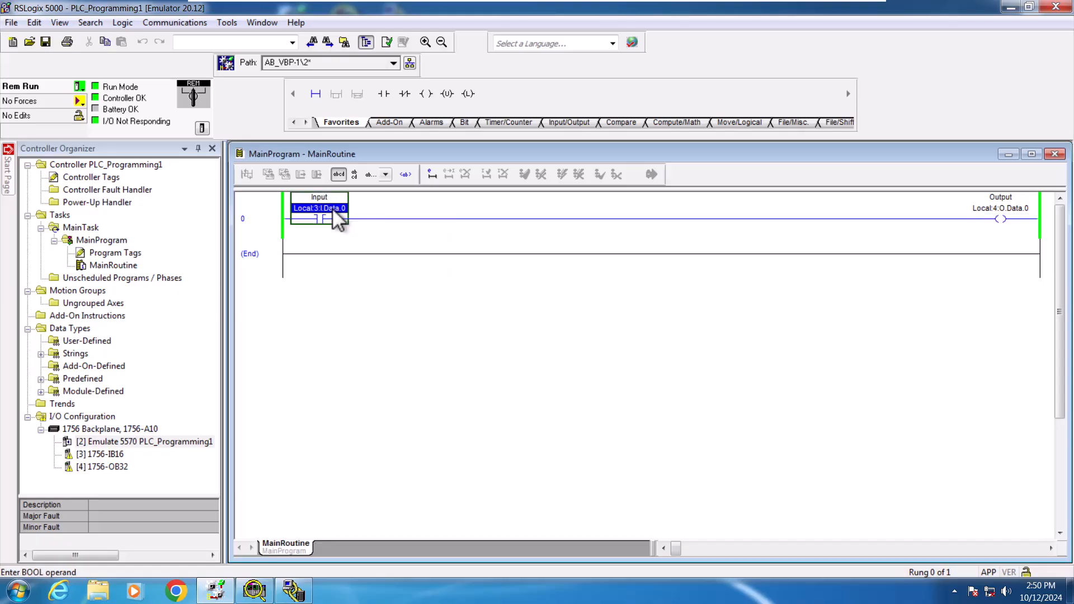
right_click(333, 209)
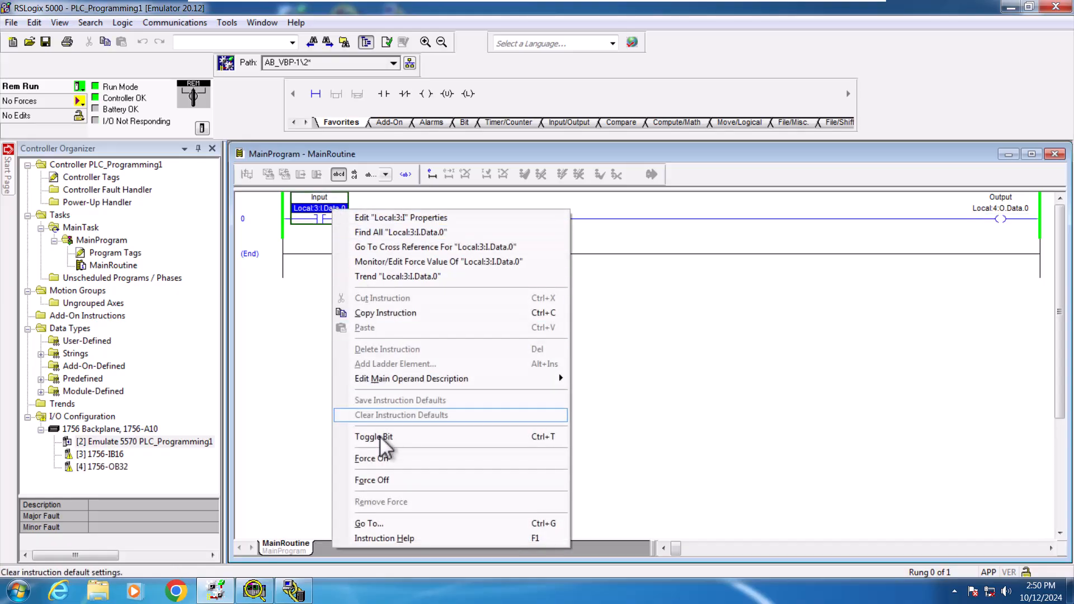
left_click(383, 460)
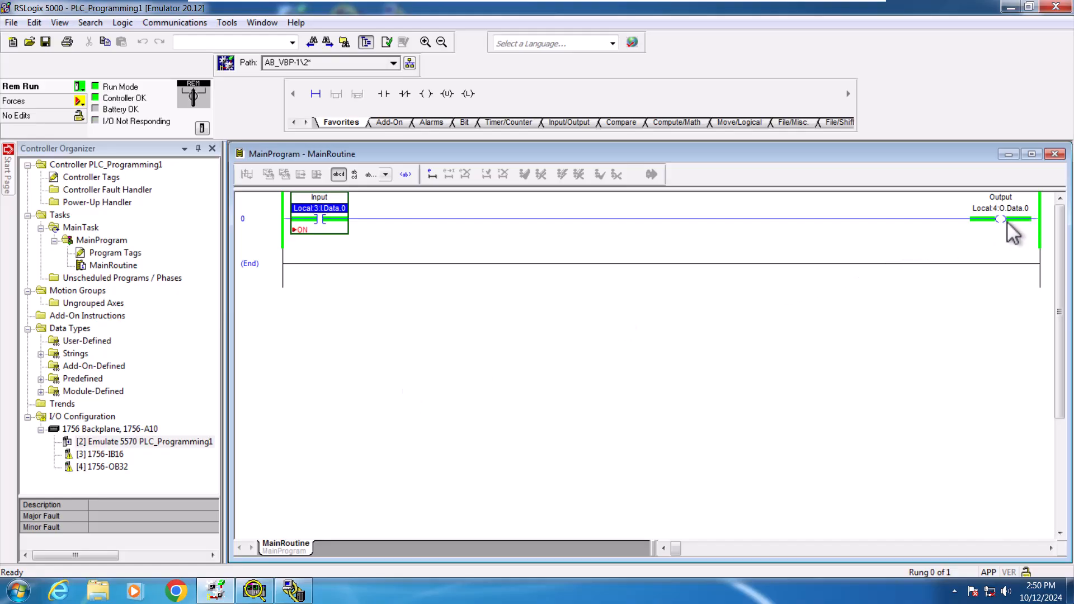
Step: Force the Local:3:I.Data.0 input contact off and then back on
right_click(337, 208)
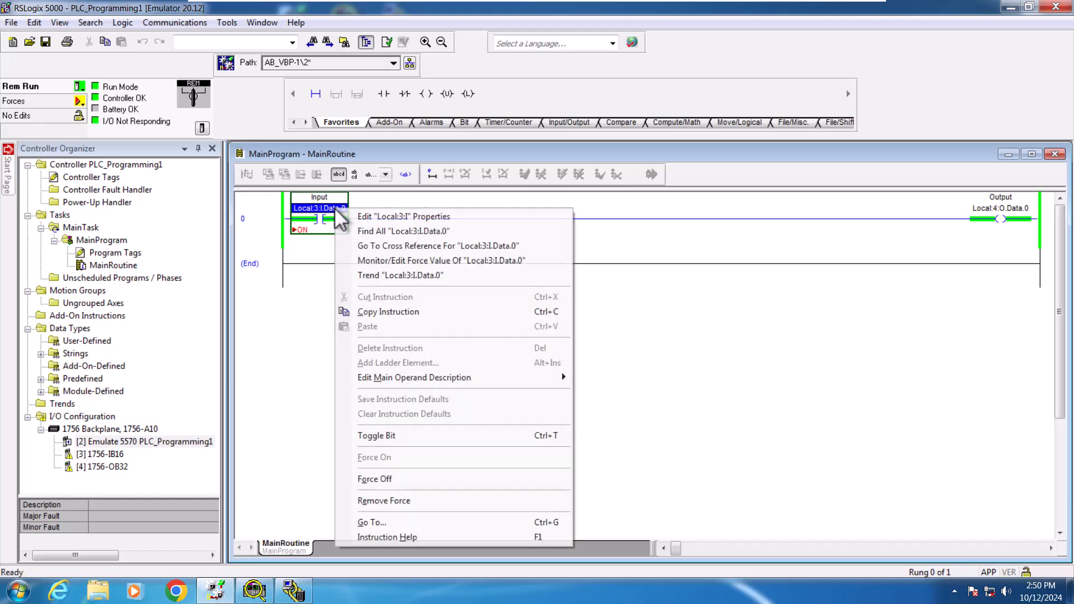
left_click(378, 480)
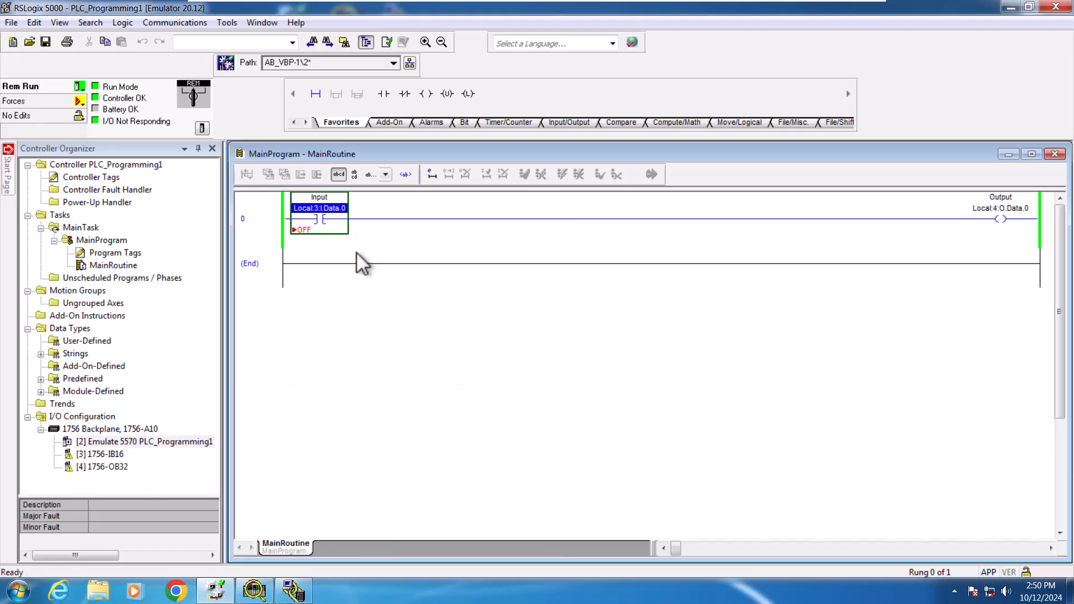
right_click(339, 210)
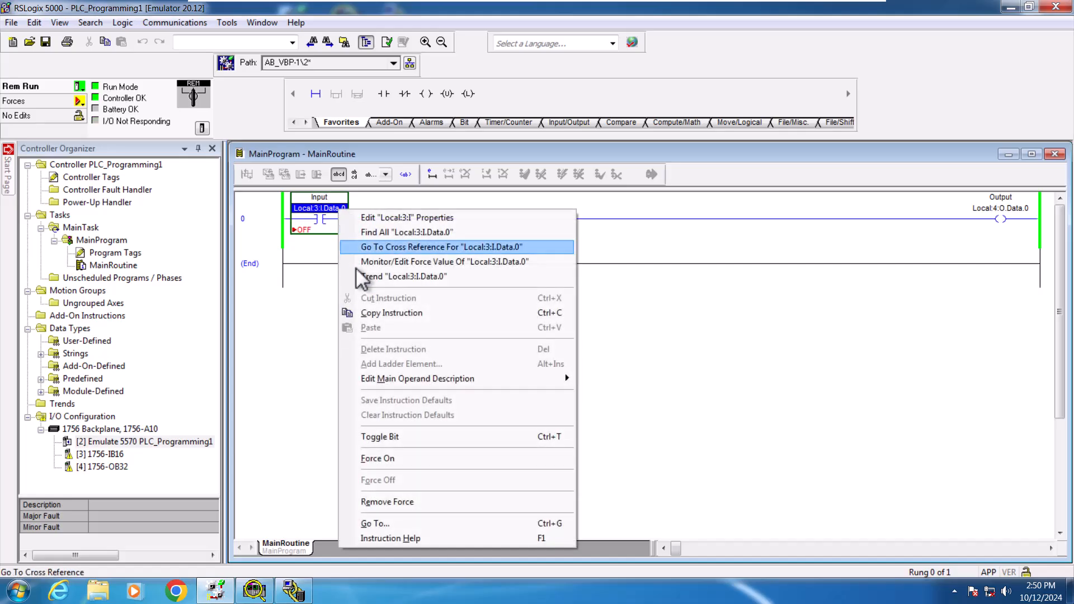
left_click(386, 434)
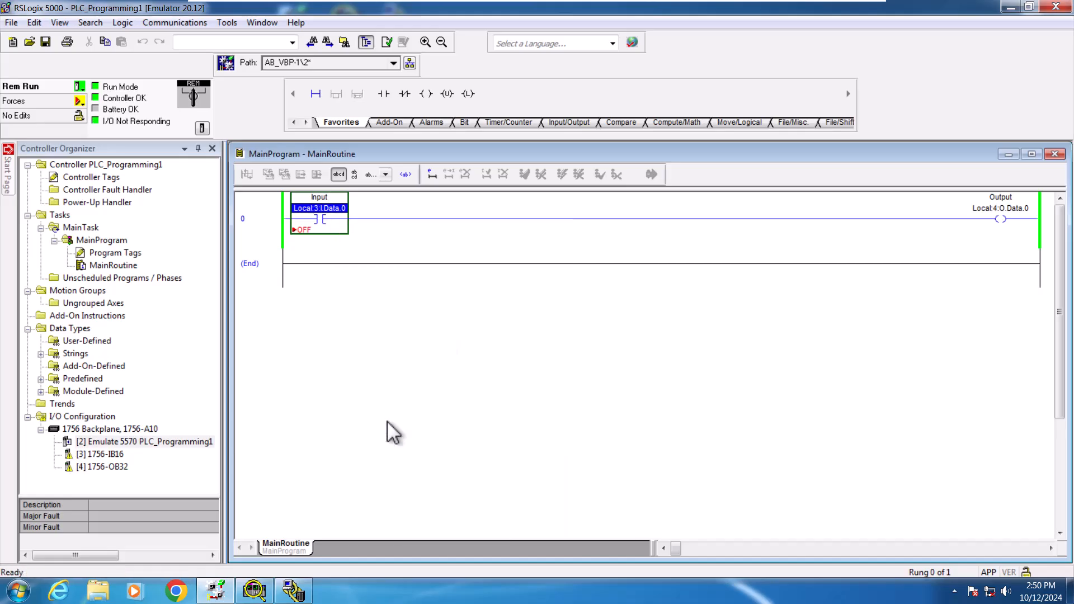
right_click(338, 208)
left_click(372, 365)
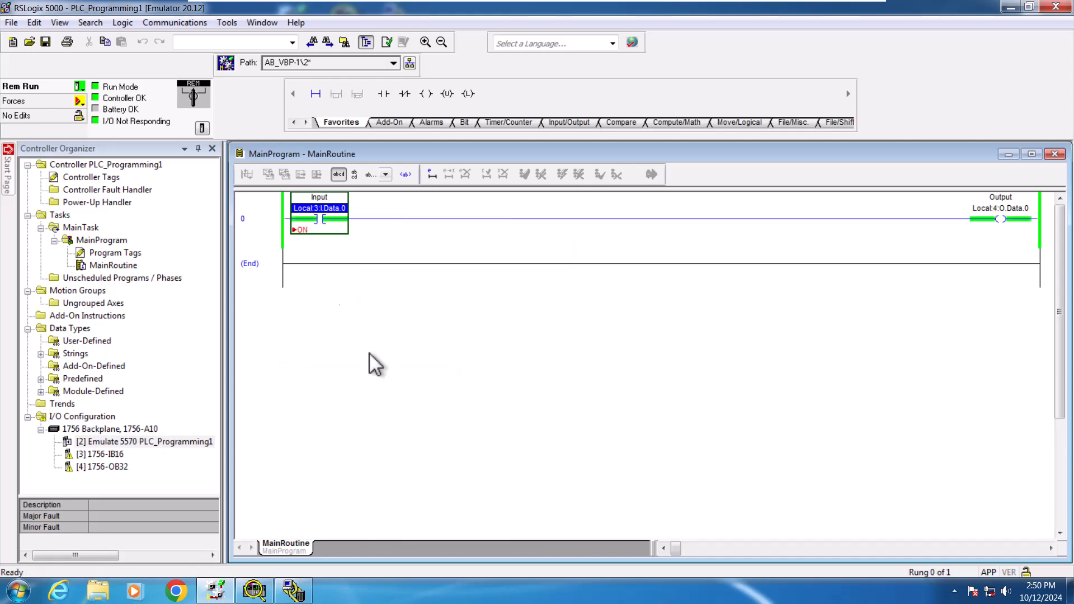
Step: Force the input contact off and then remove the force from it
right_click(334, 207)
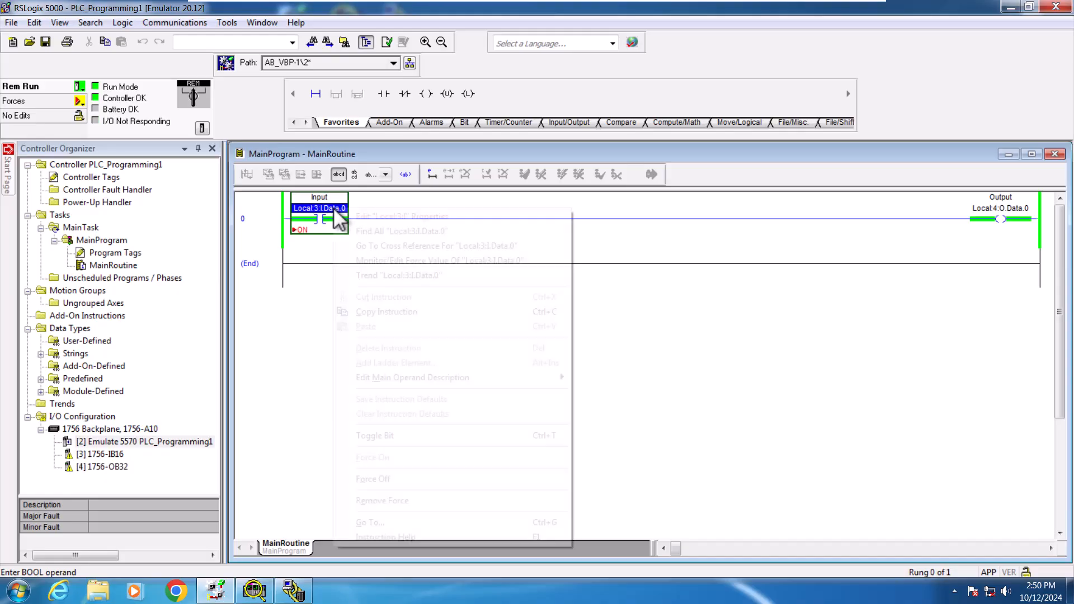
left_click(391, 482)
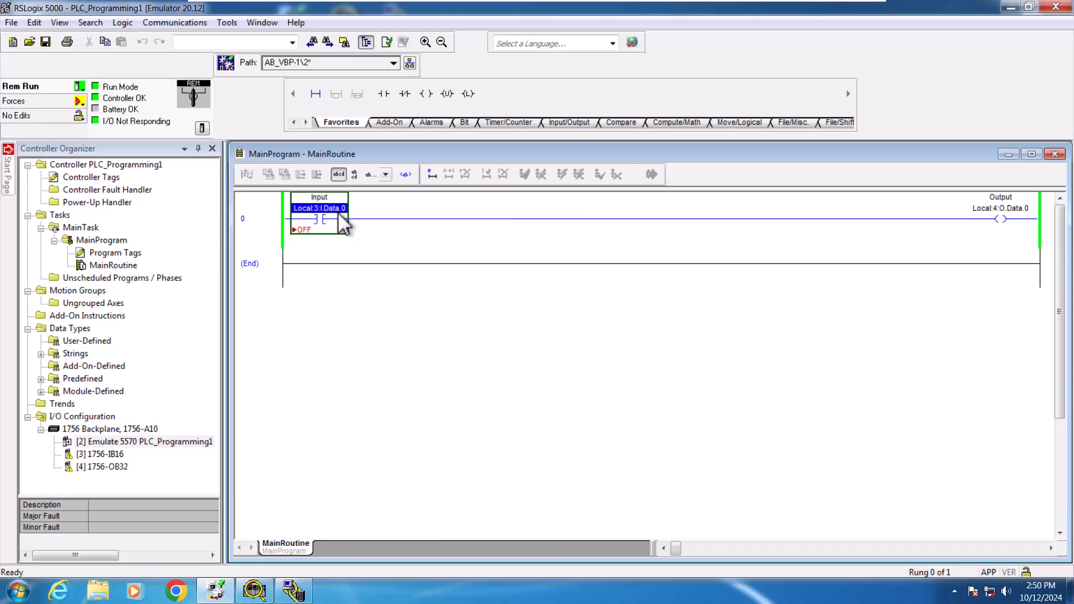
right_click(336, 208)
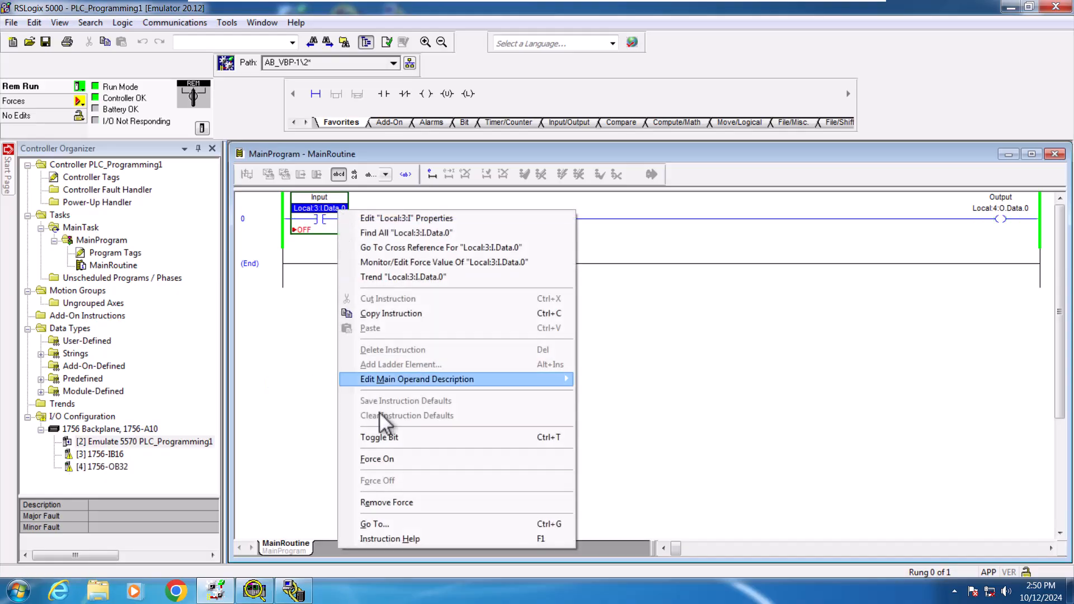
left_click(391, 499)
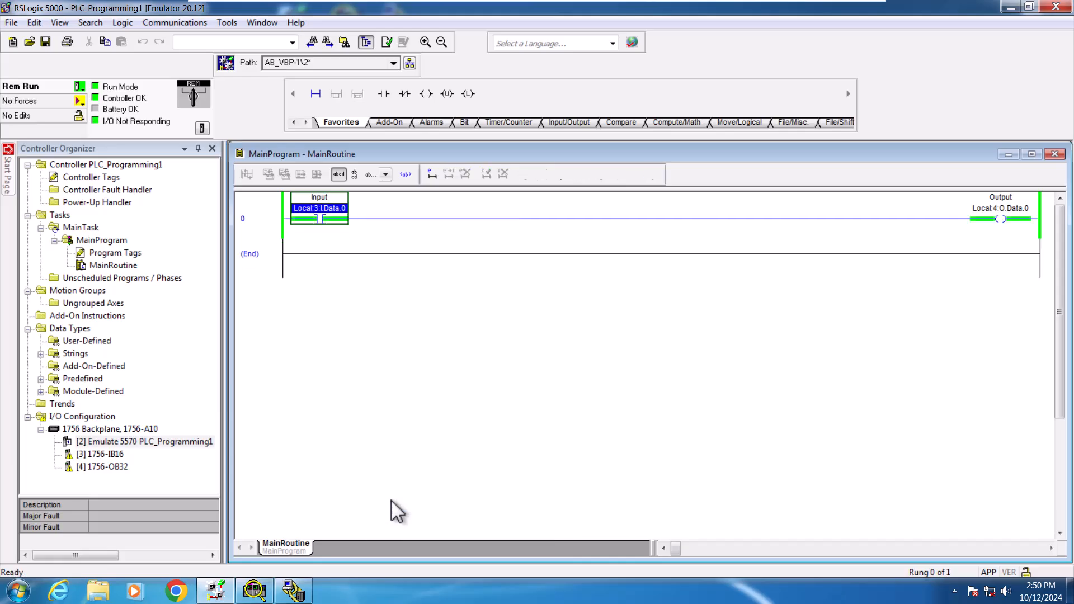
Step: Go offline and add a new empty rung after rung 0
left_click(80, 86)
left_click(98, 102)
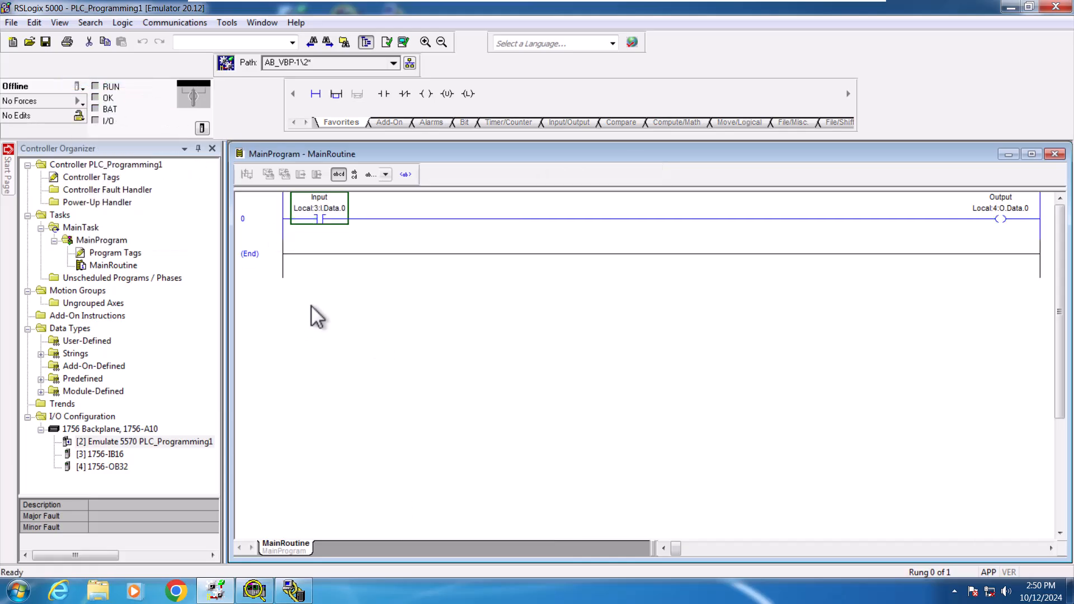
left_click(273, 220)
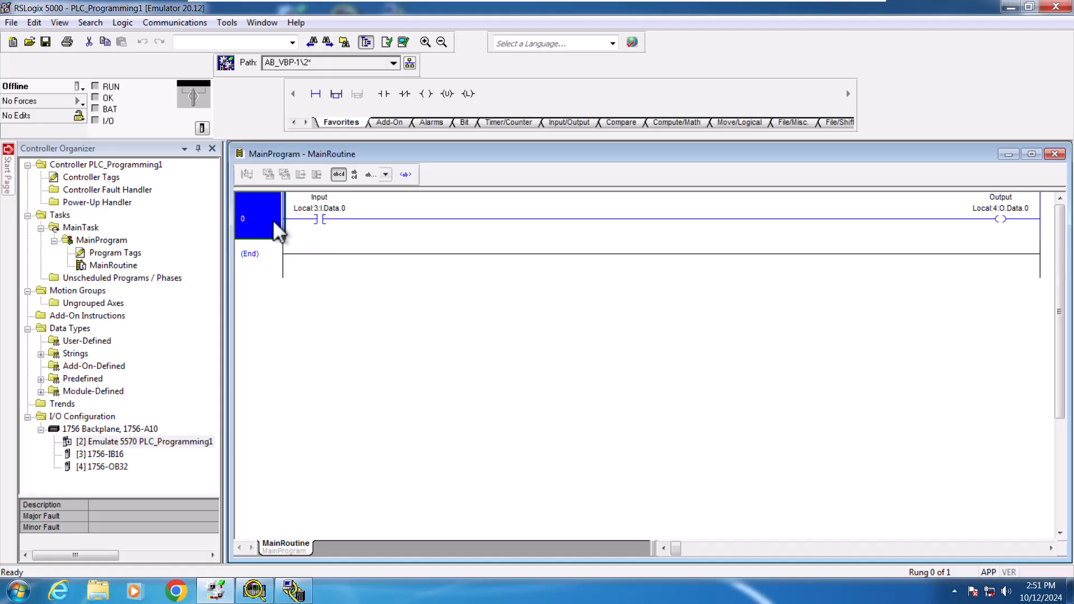
left_click(316, 93)
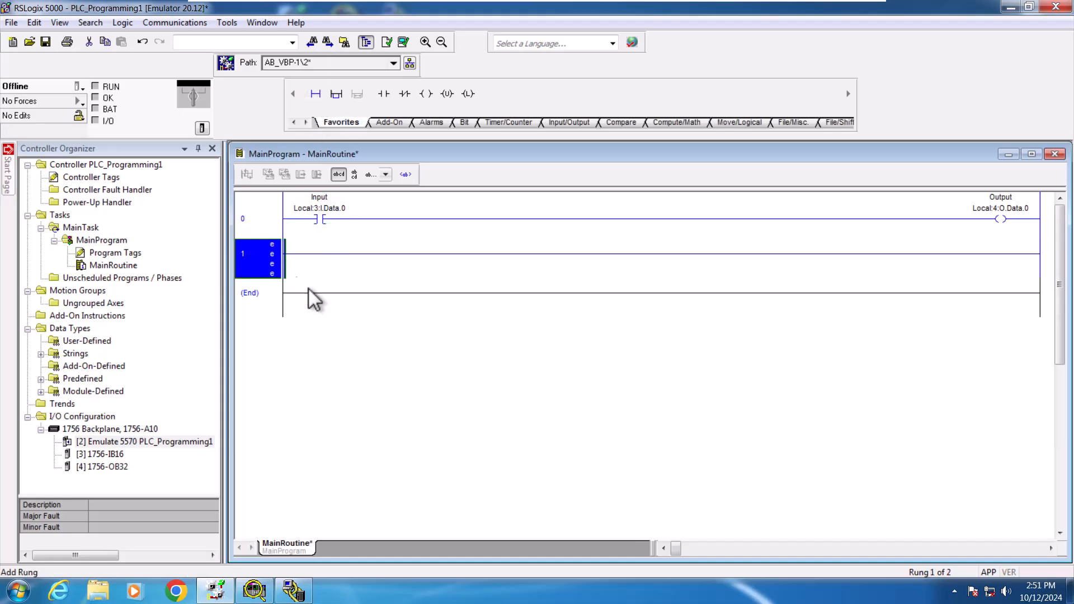
Step: Place an Examine Off instruction on rung 1 and address it to Local:3:I.Data.0
left_click(405, 94)
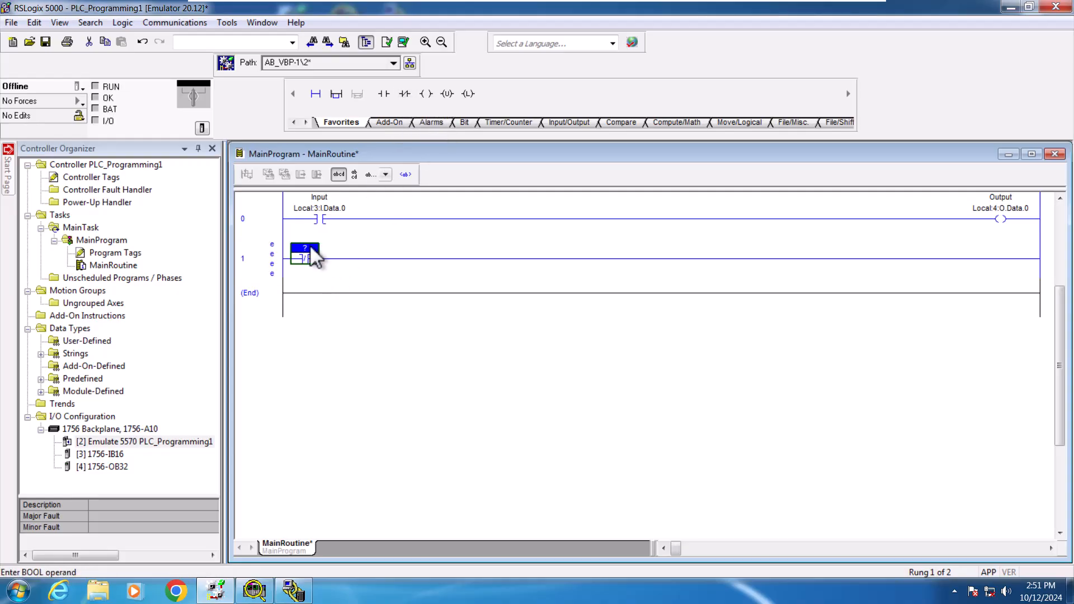
double_click(309, 248)
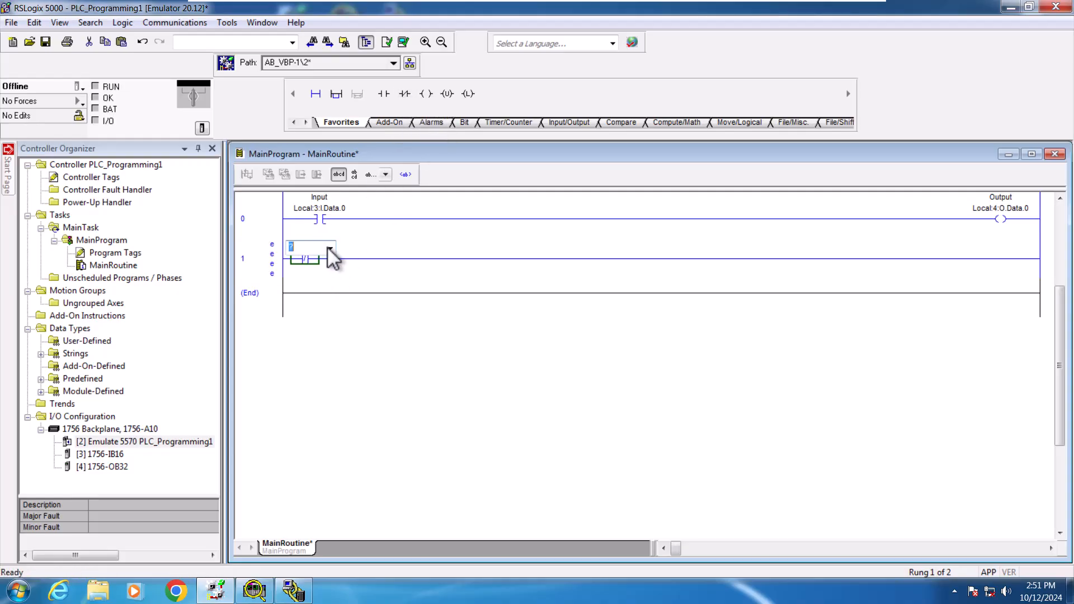
left_click(330, 248)
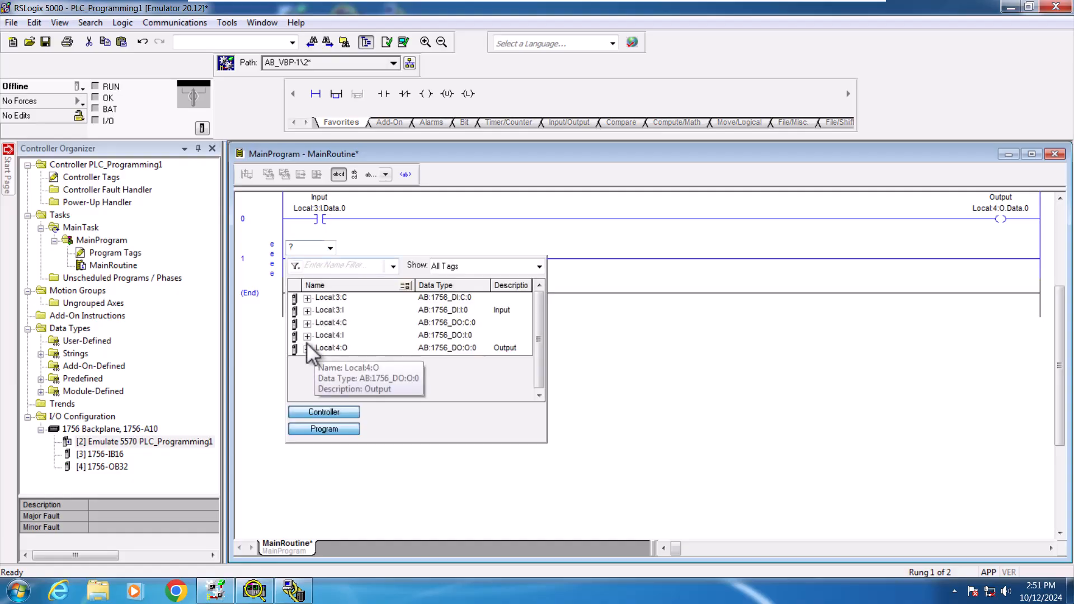
left_click(307, 310)
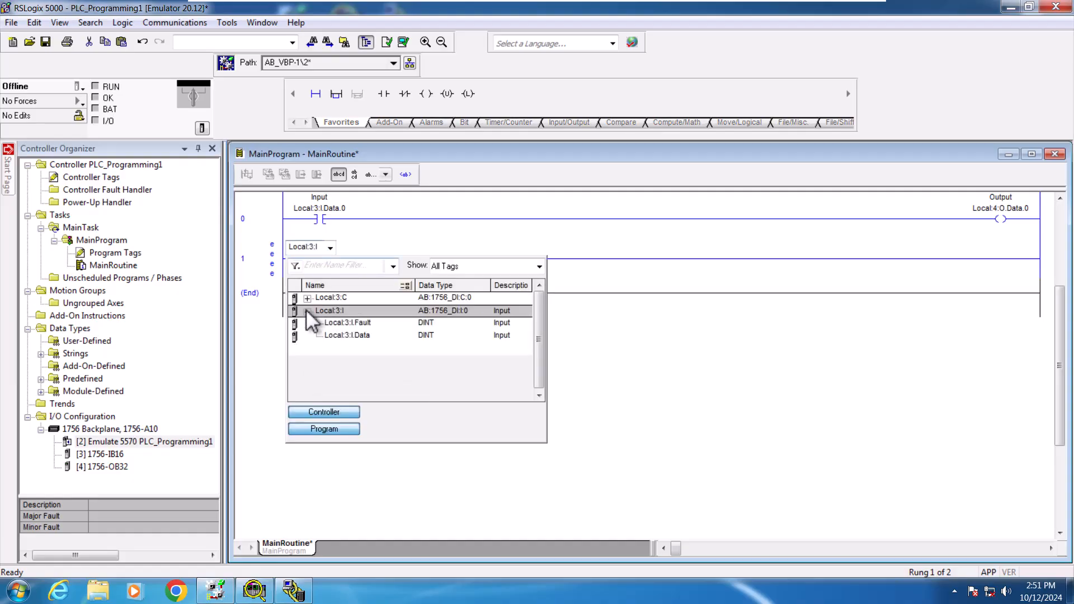
left_click(409, 336)
left_click(318, 350)
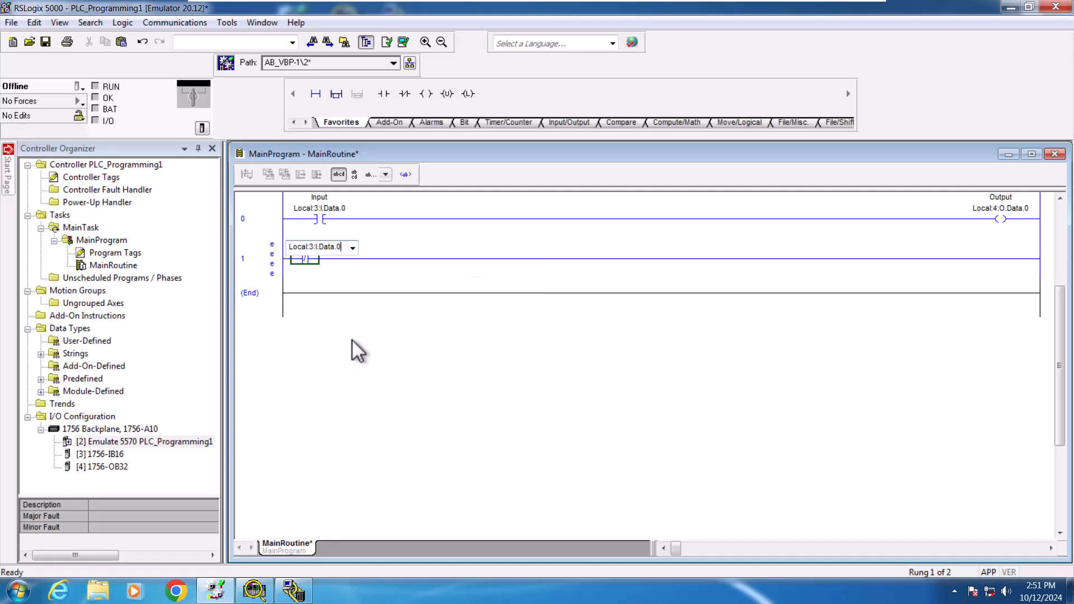
Step: Add an Output Energize coil at the end of rung 1 and address it to Local:4:O.Data.1
key("Return")
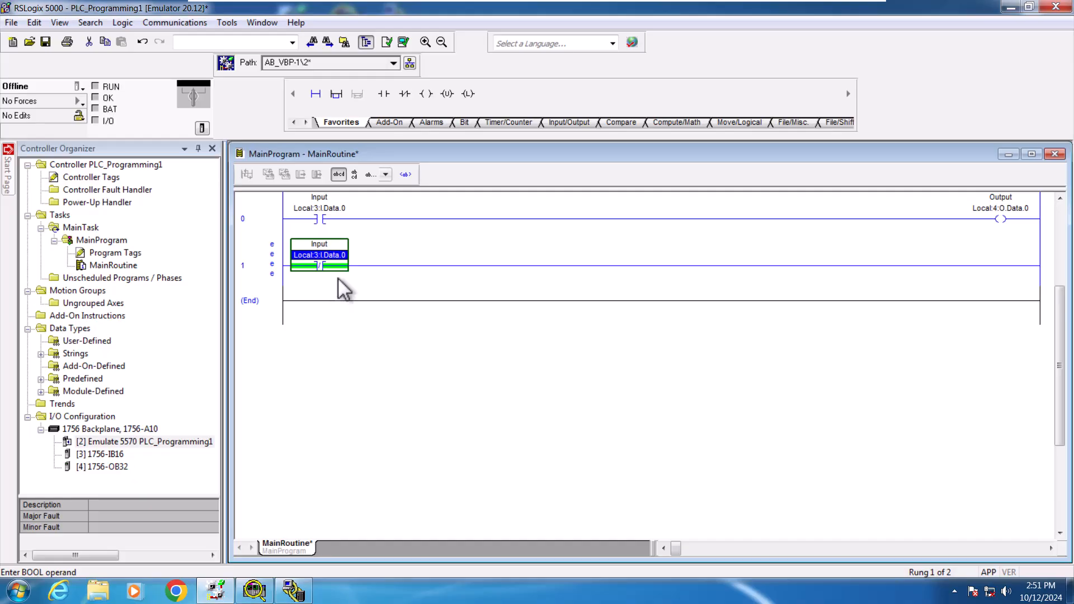
left_click(426, 95)
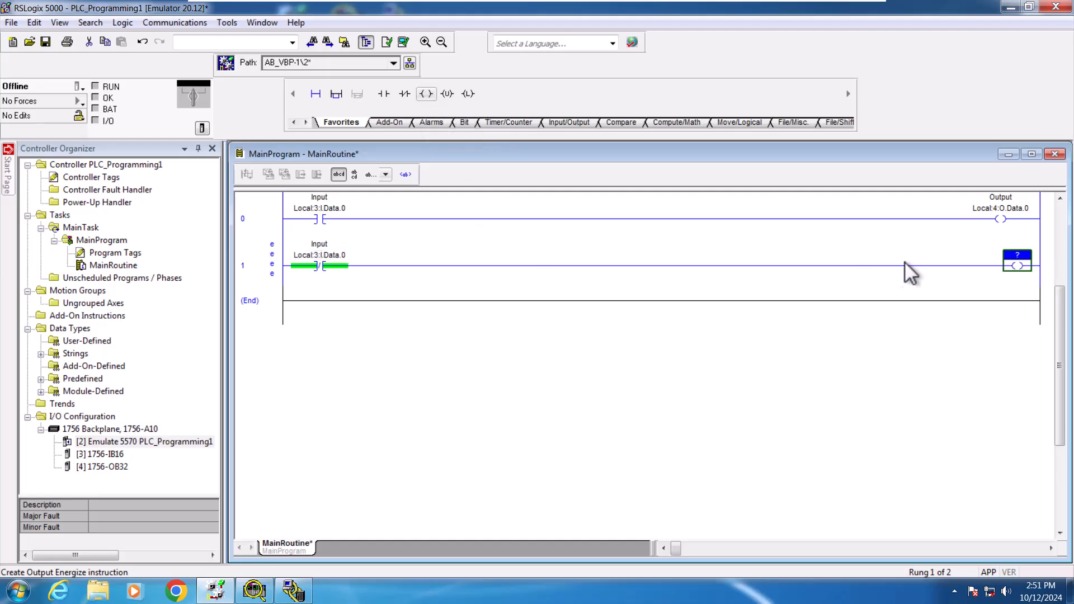
double_click(1026, 267)
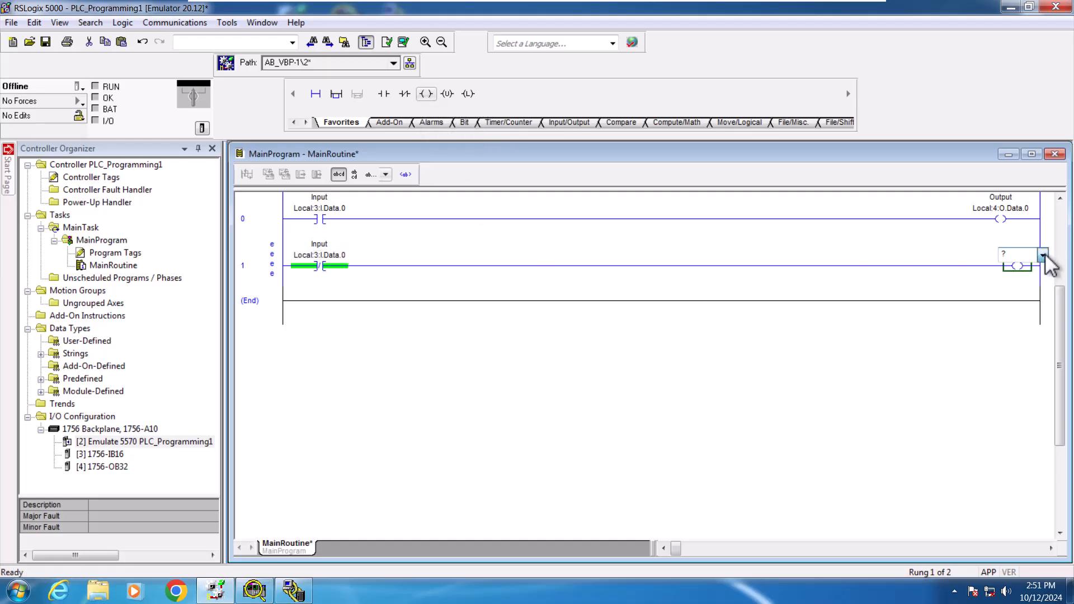
left_click(1044, 257)
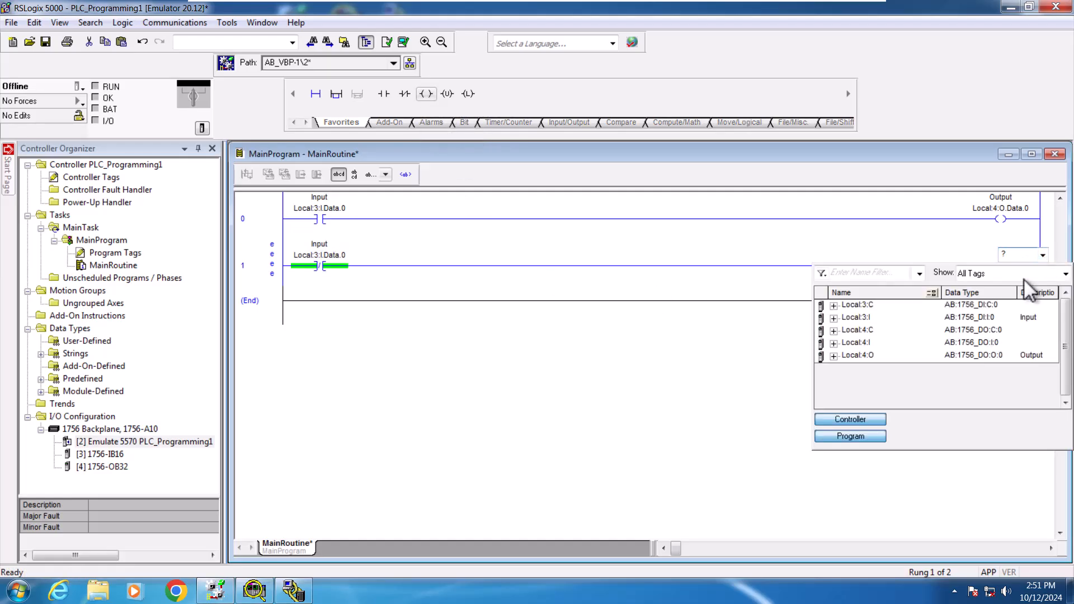
left_click(835, 356)
left_click(895, 369)
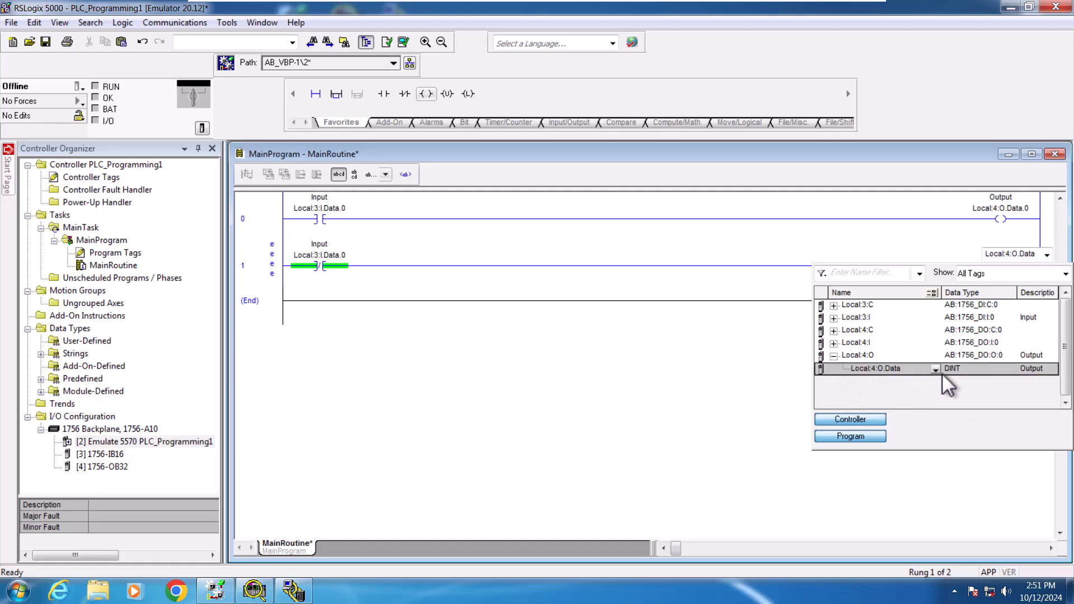
left_click(936, 370)
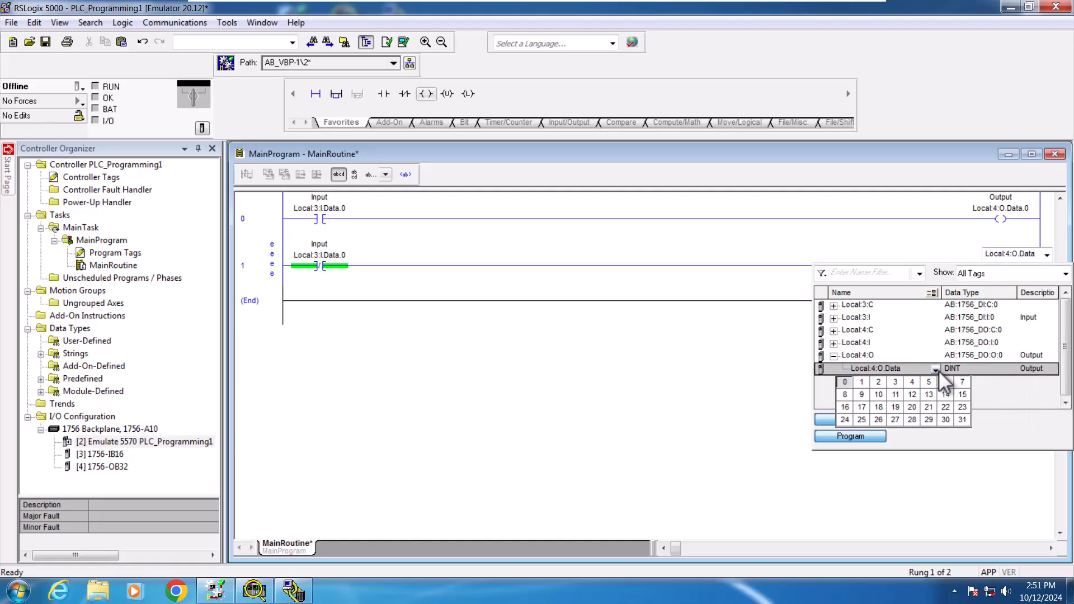
left_click(862, 383)
left_click(996, 260)
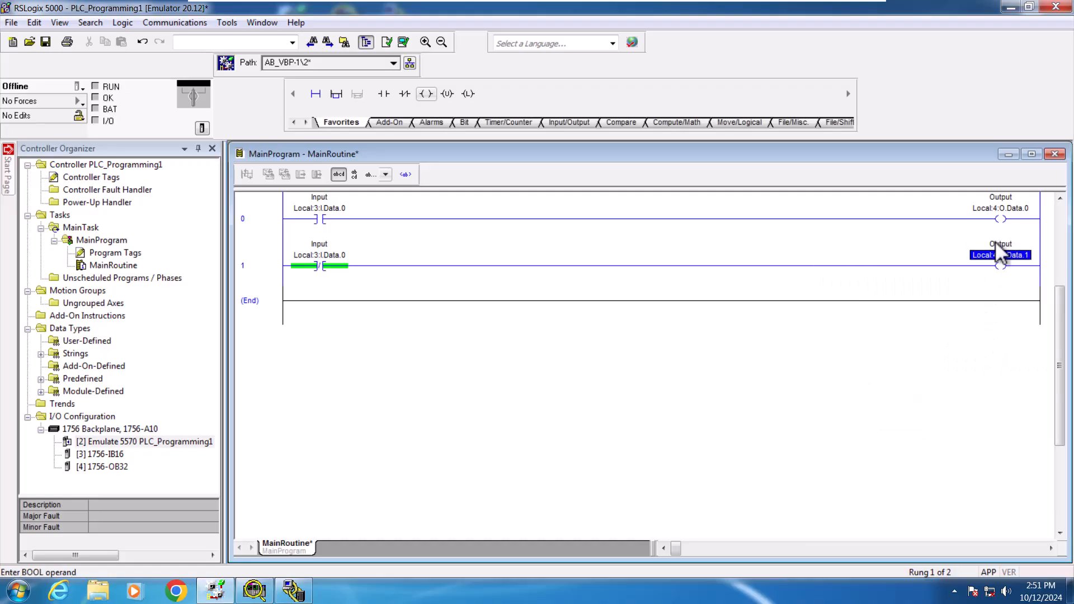
key("Return")
Step: Inspect the rung instructions and save the project with the new rung 1
right_click(1013, 252)
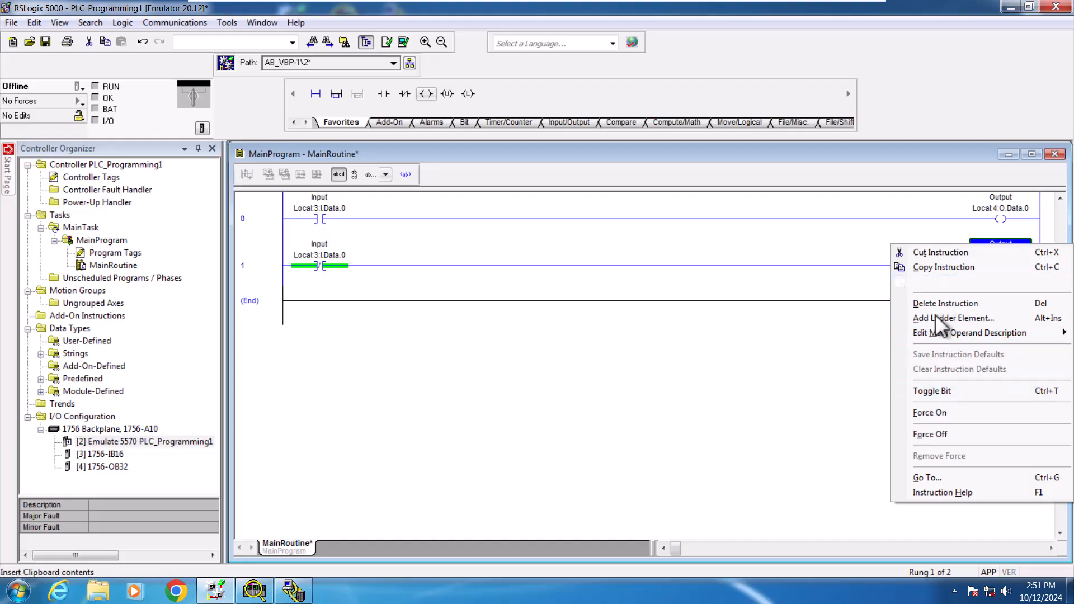
left_click(923, 390)
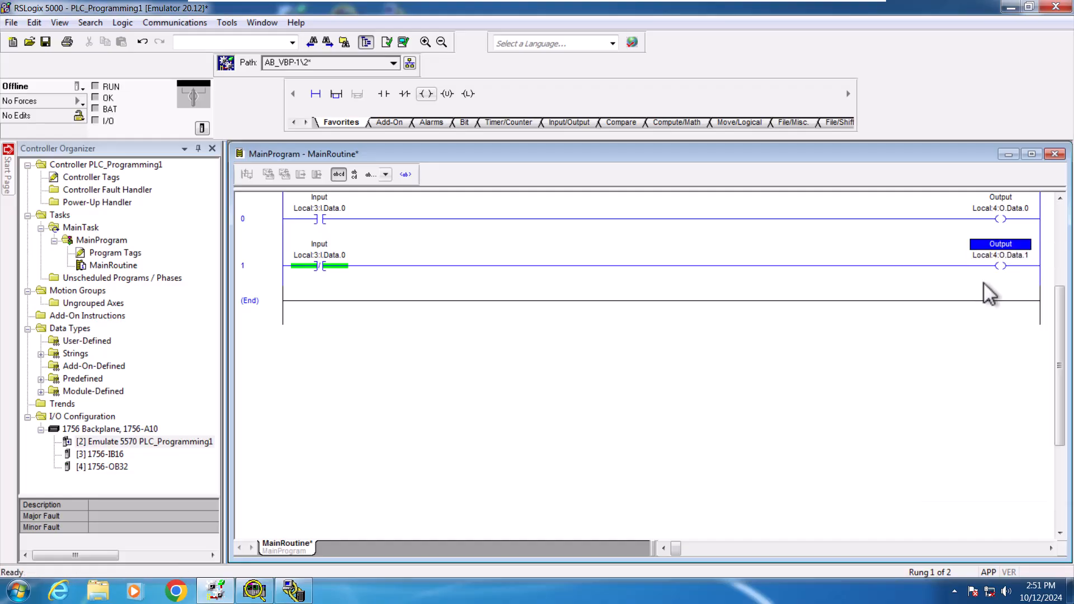
double_click(993, 256)
left_click(990, 247)
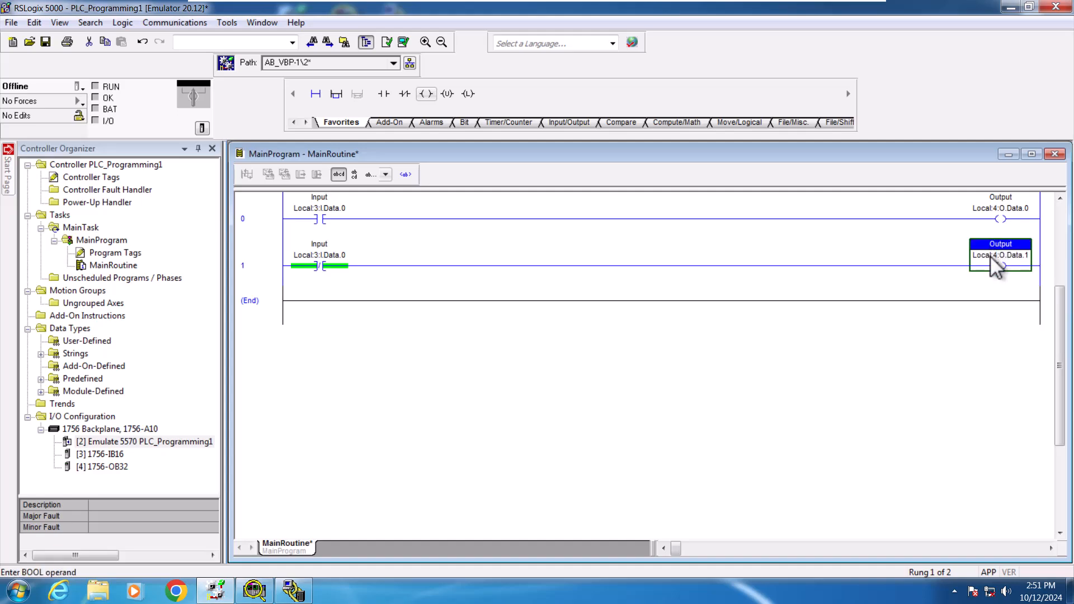
left_click(1001, 209)
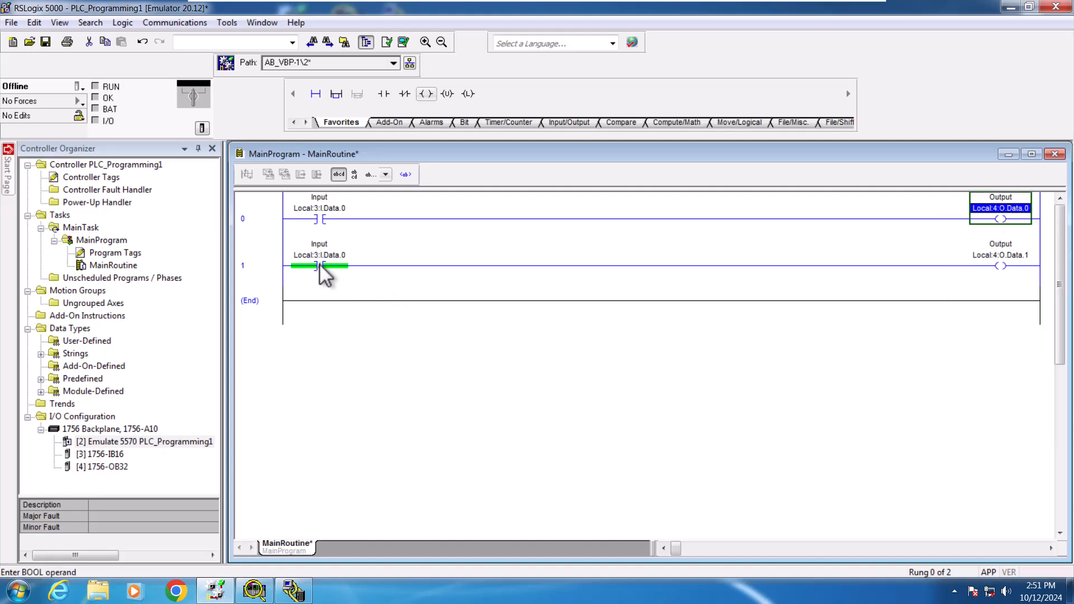
left_click(344, 259)
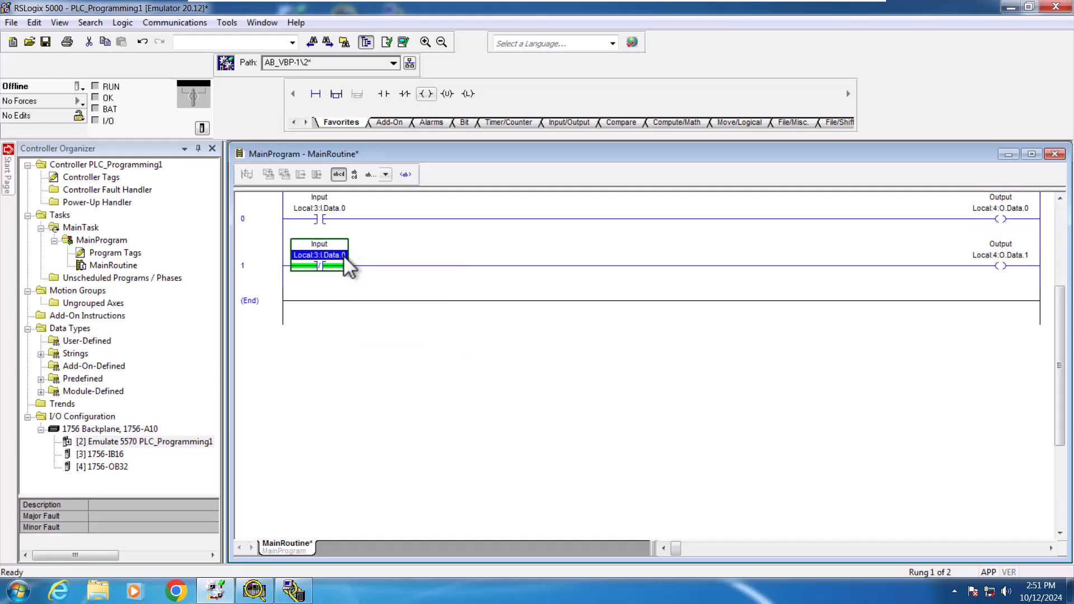
left_click(341, 210)
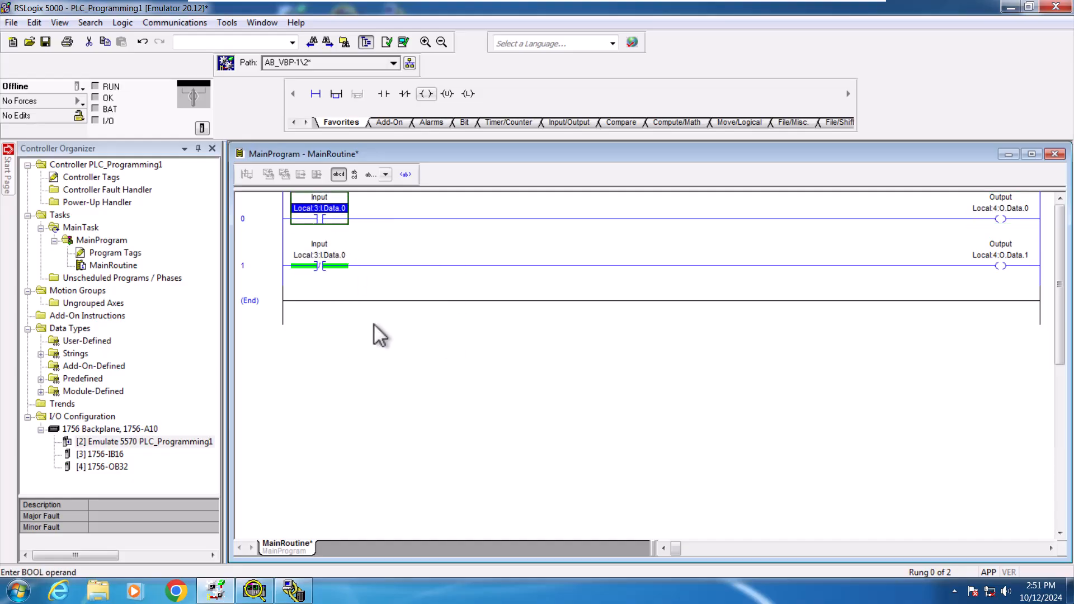
left_click(373, 322)
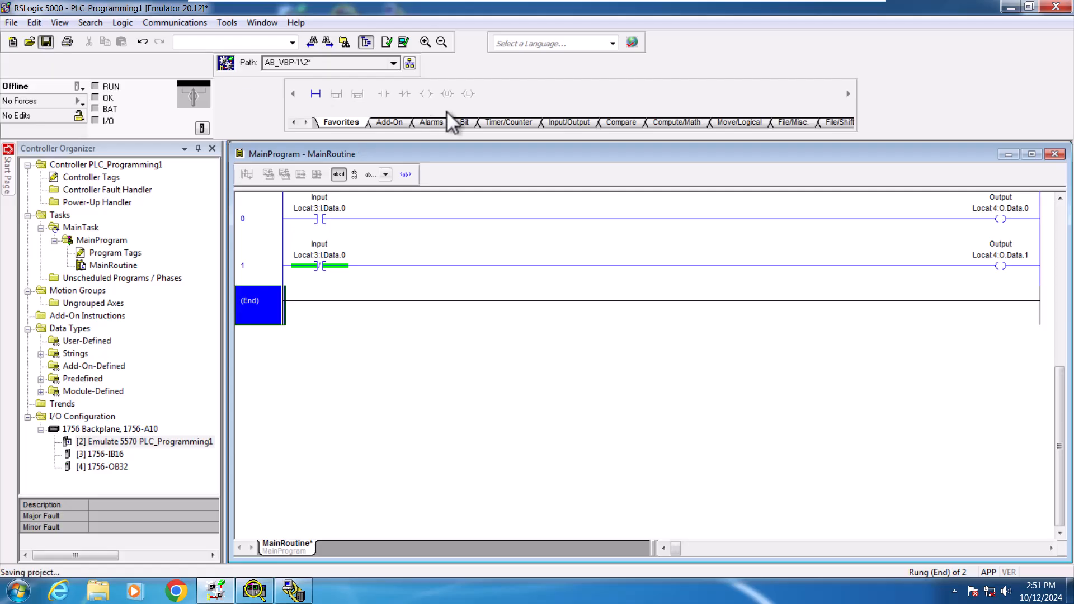
Step: Download the updated project to the emulated controller and switch it back to Remote Run
left_click(404, 42)
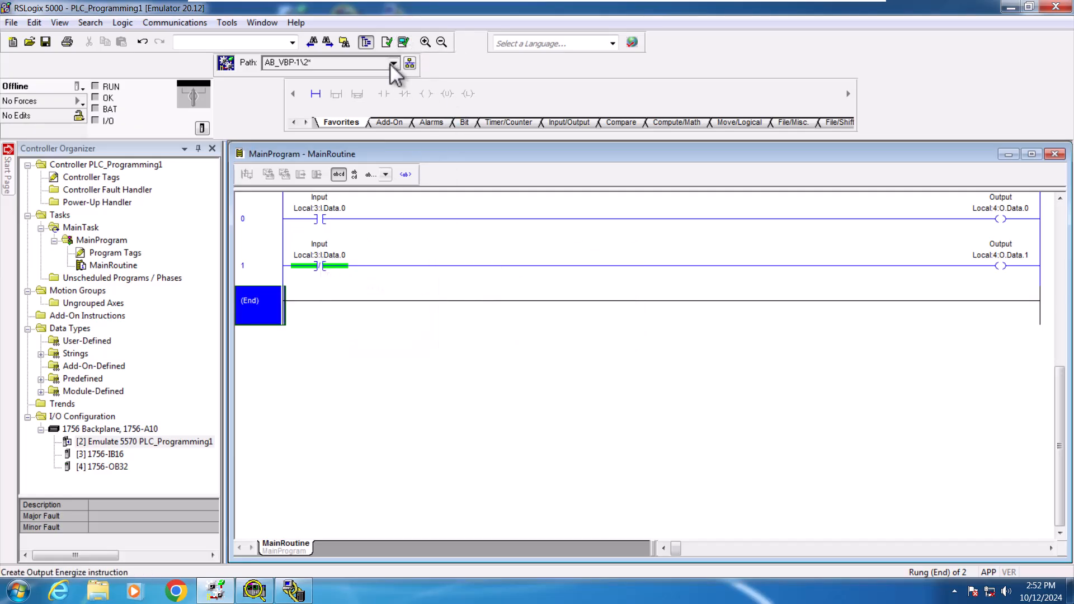
left_click(410, 64)
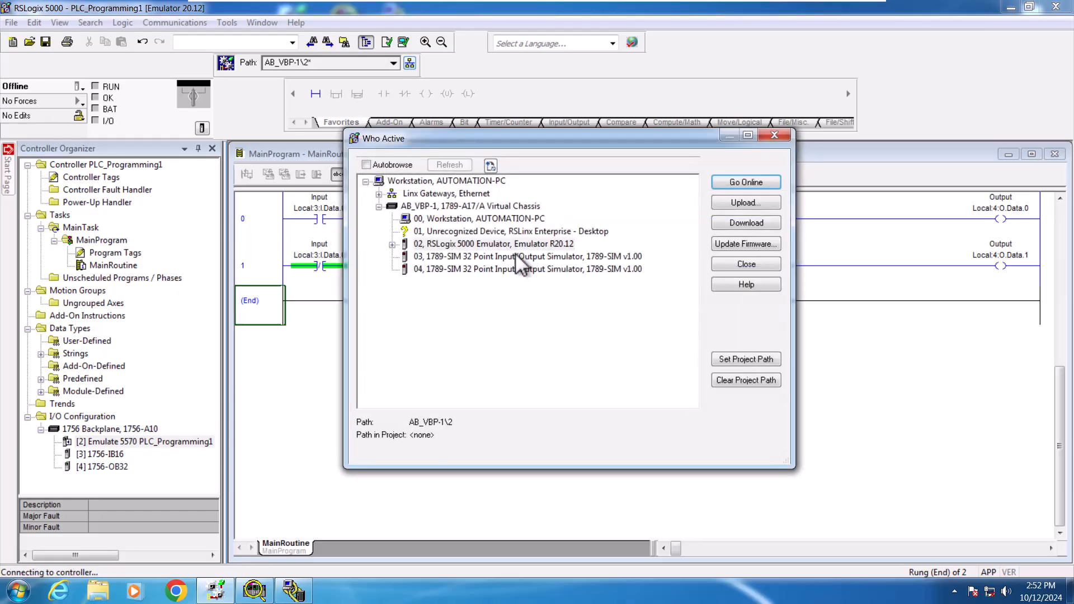
left_click(736, 223)
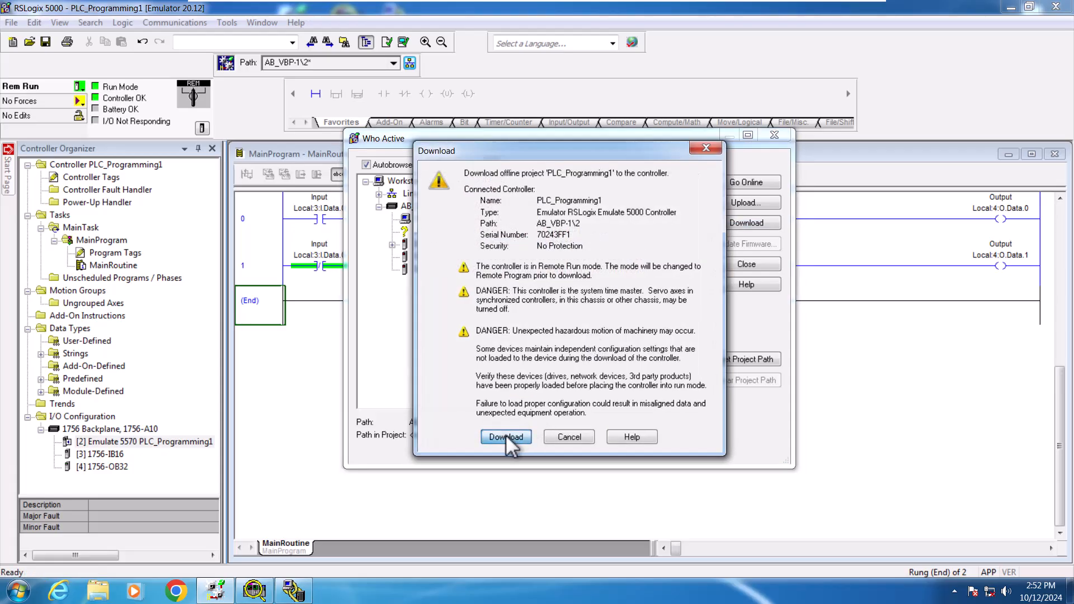
left_click(505, 436)
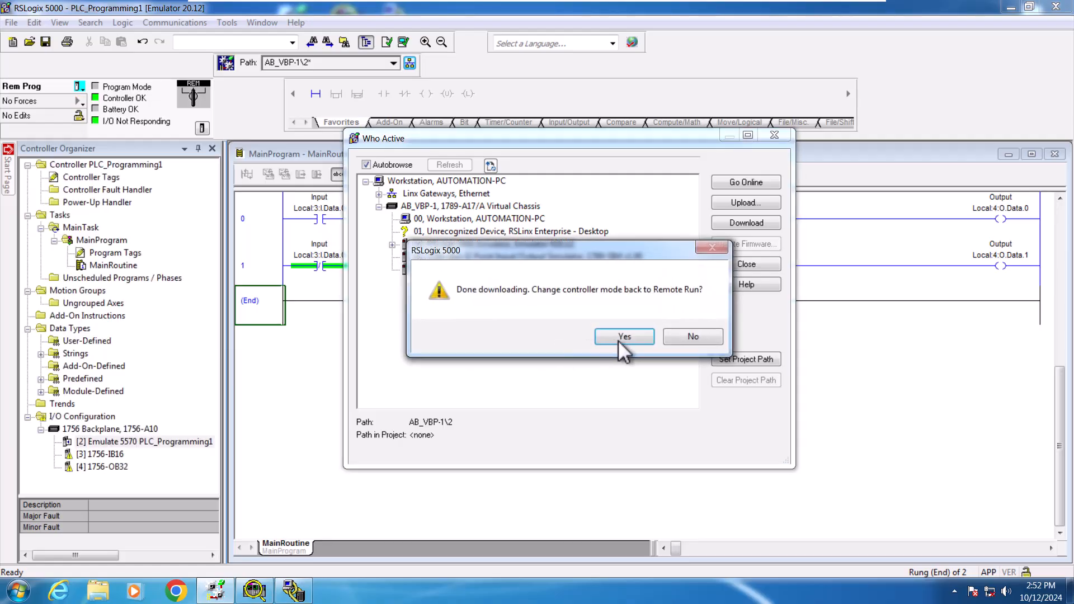
left_click(630, 338)
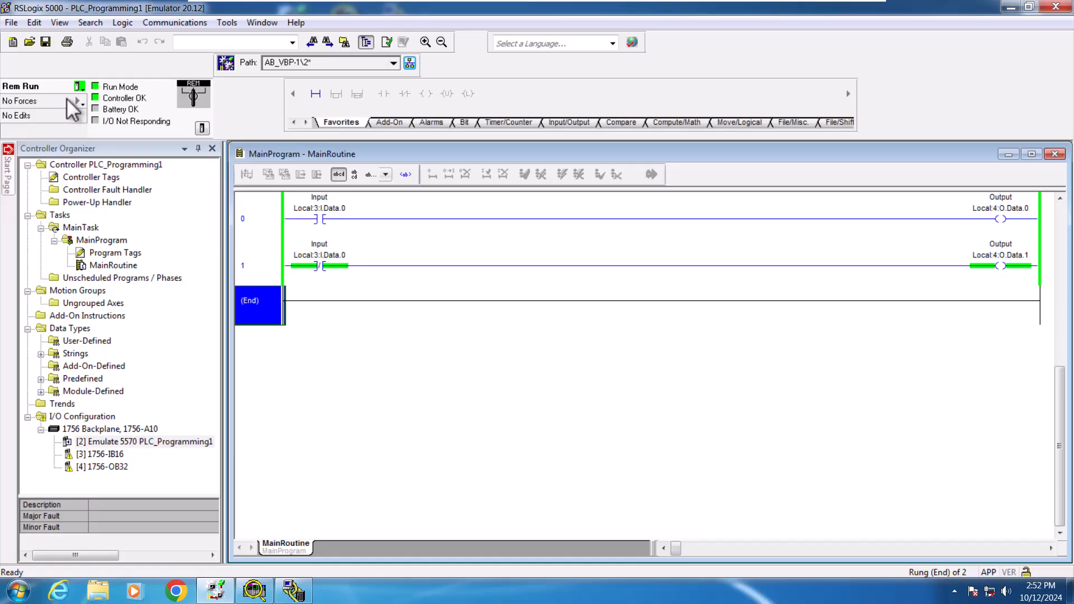
Step: Enable all I/O forces in the controller
left_click(79, 86)
left_click(82, 86)
left_click(63, 96)
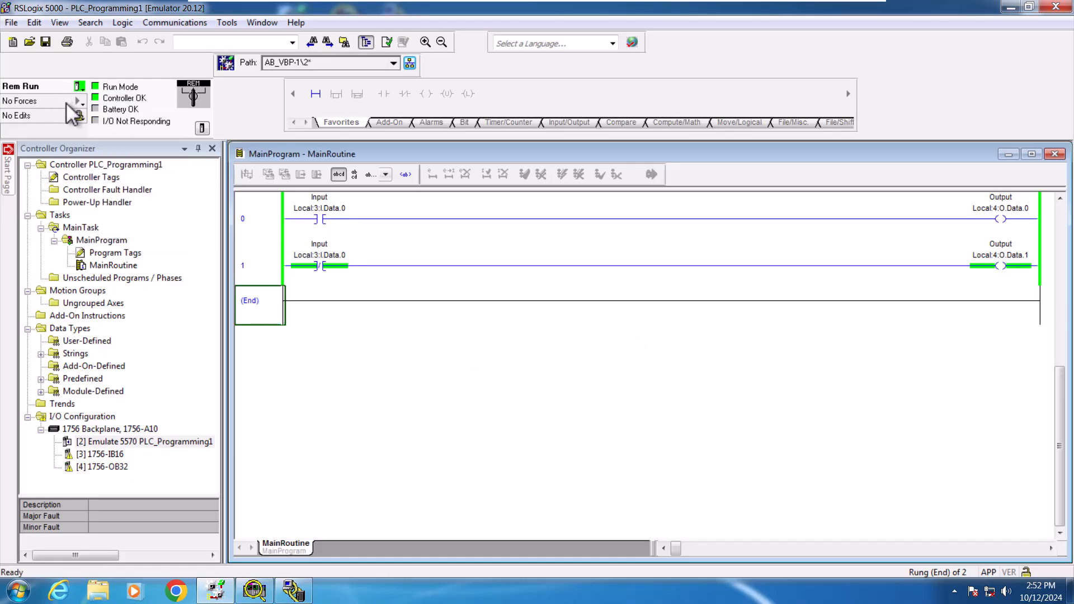
left_click(67, 102)
left_click(83, 104)
mouse_move(121, 118)
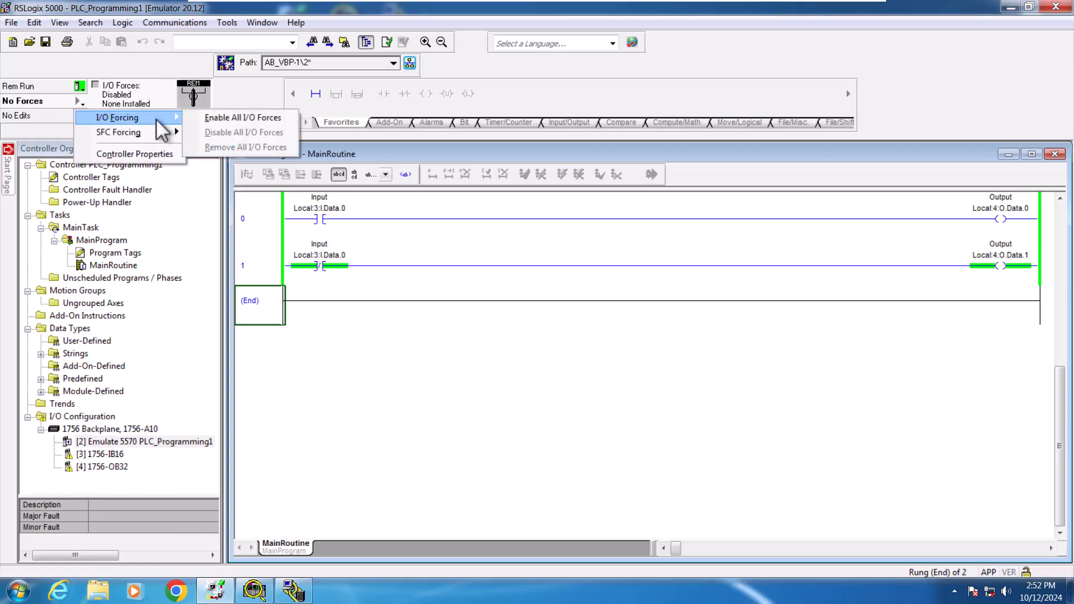
left_click(220, 121)
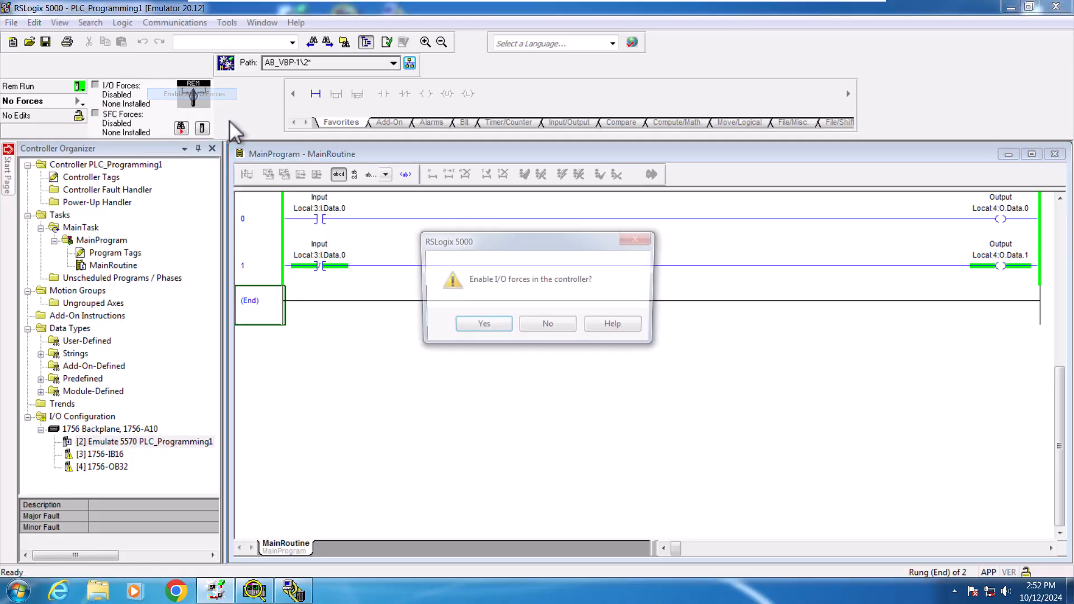
left_click(483, 327)
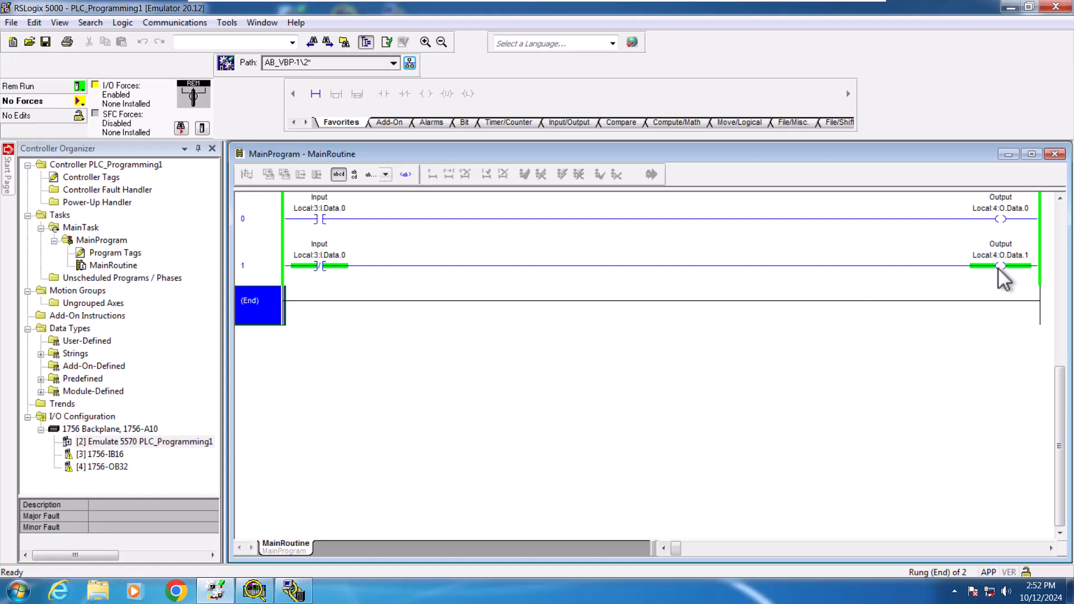
Step: Force the Local:3:I.Data.0 contact on rung 0 on and then off
left_click(323, 215)
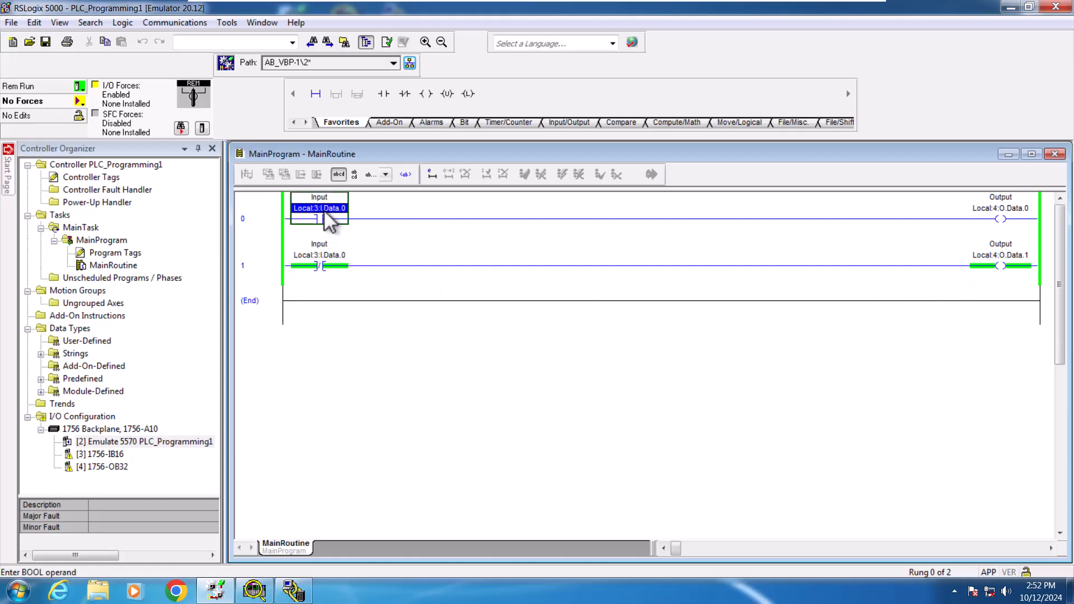
right_click(325, 216)
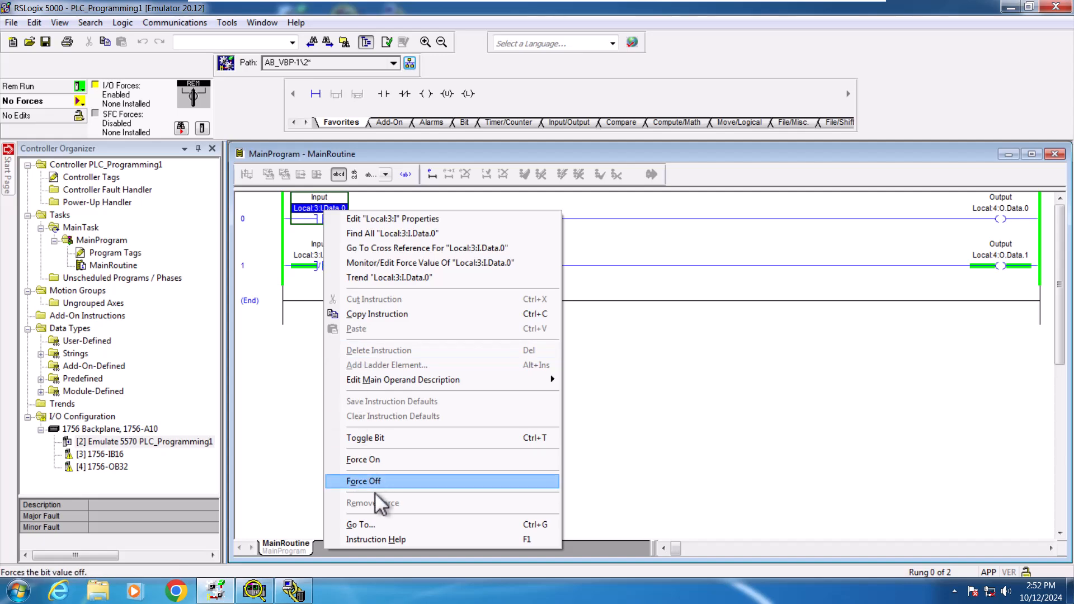
left_click(384, 461)
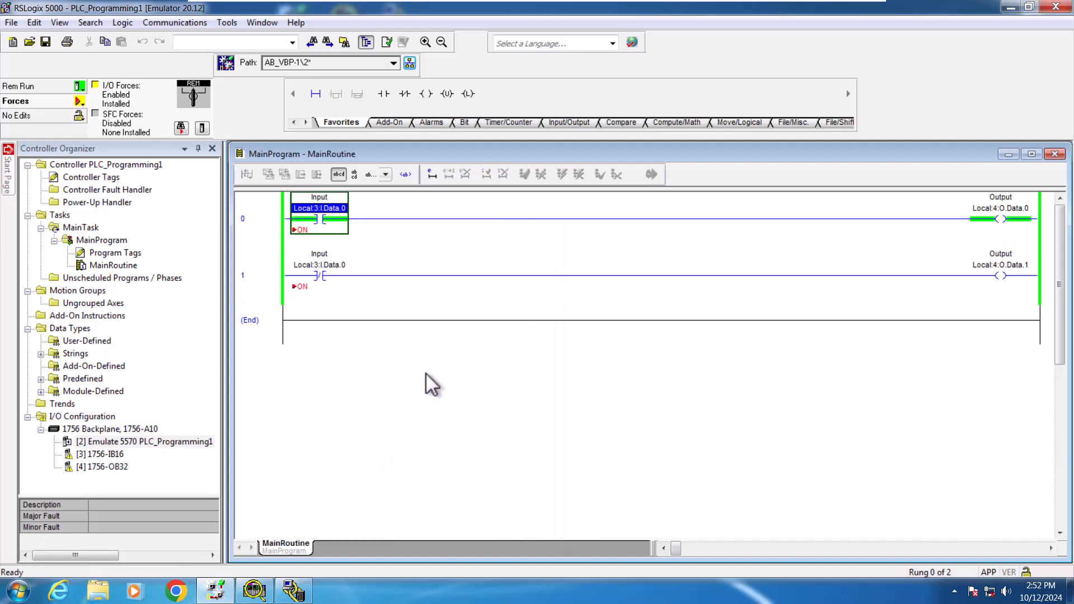
right_click(342, 213)
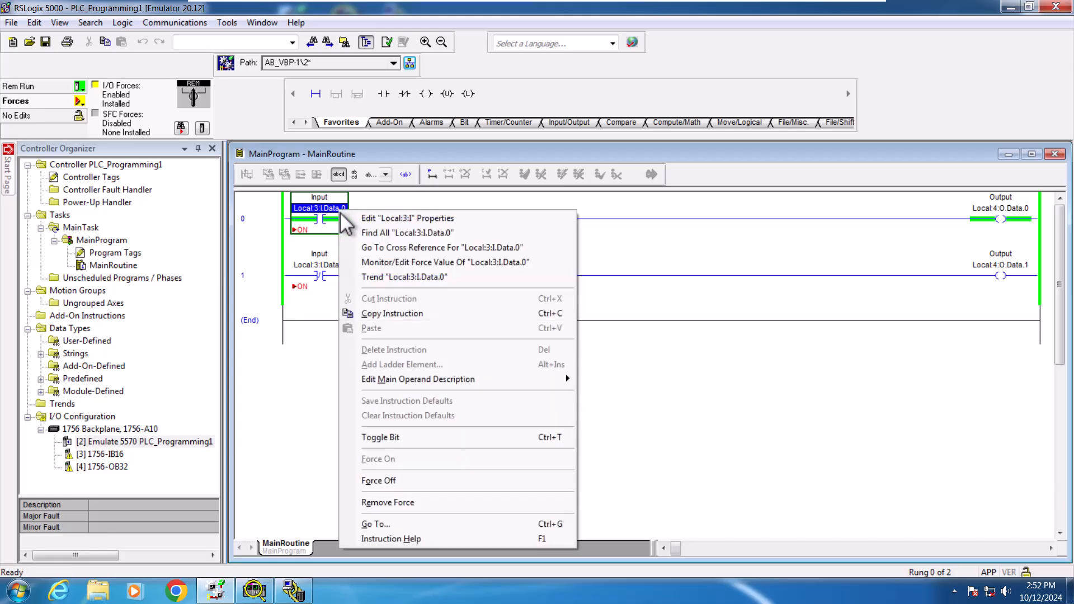
left_click(399, 481)
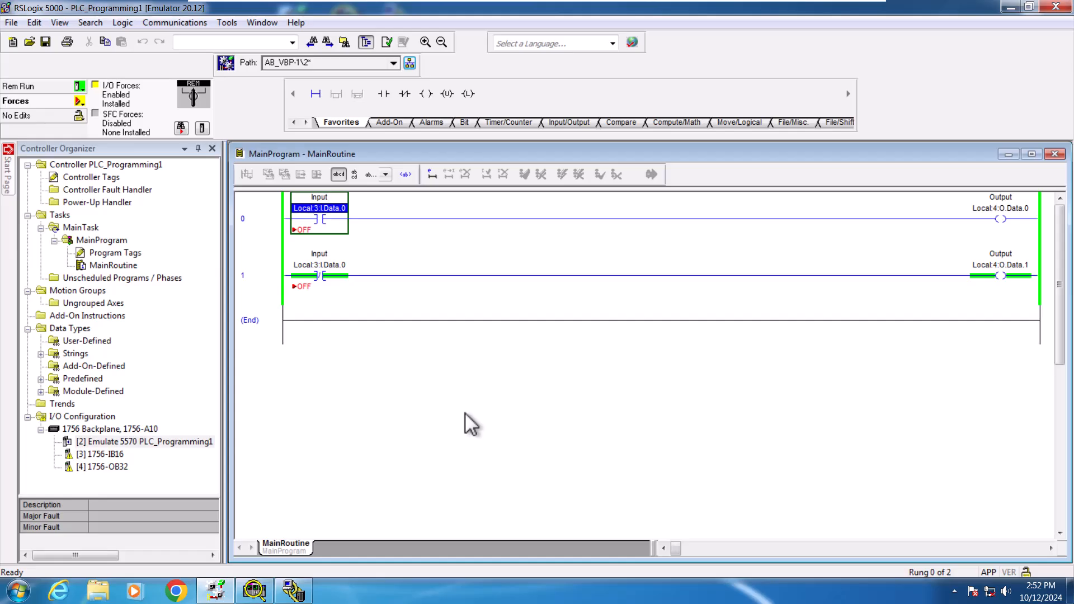
Step: Force the rung 0 input contact on again and then off again
right_click(334, 208)
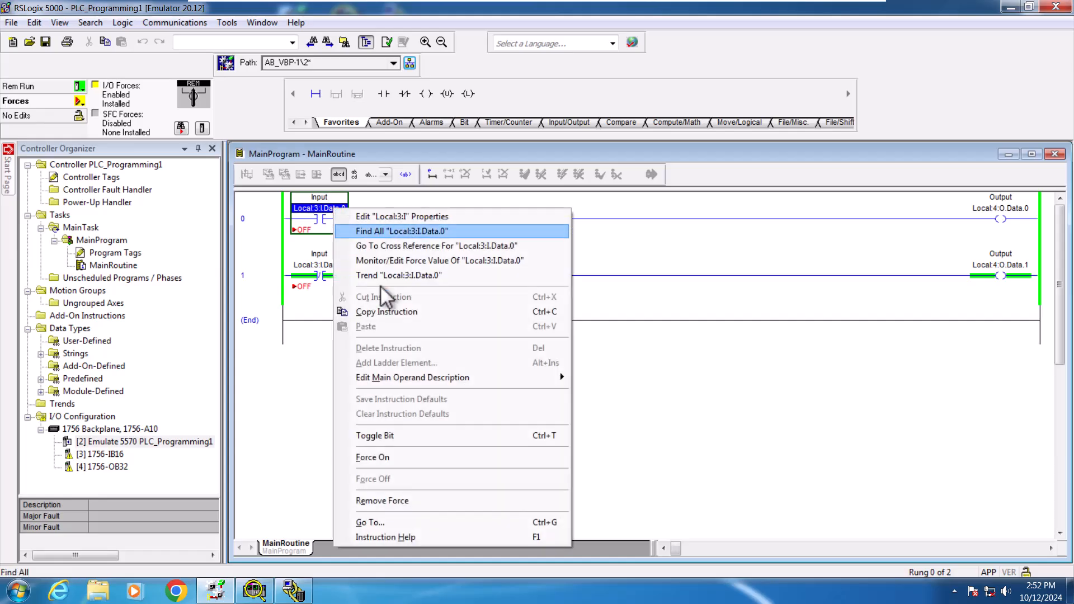
left_click(392, 458)
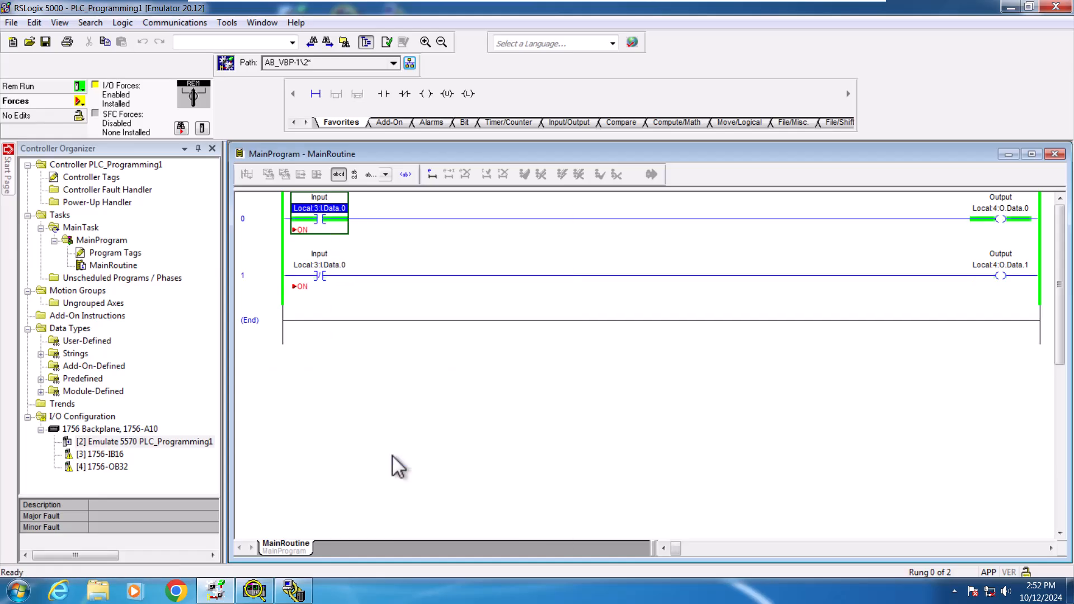
right_click(341, 209)
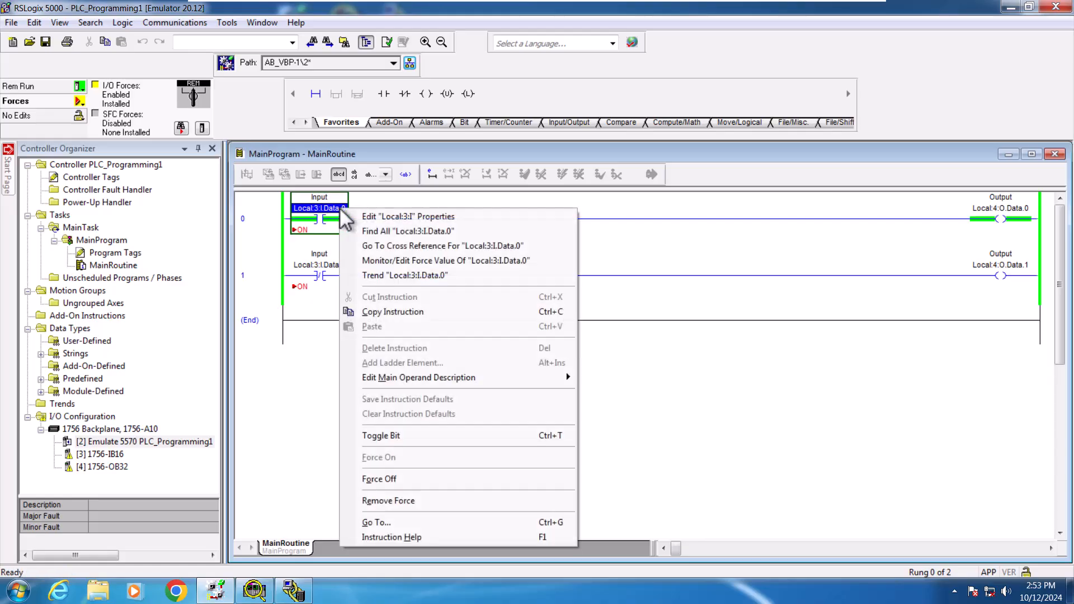
left_click(392, 480)
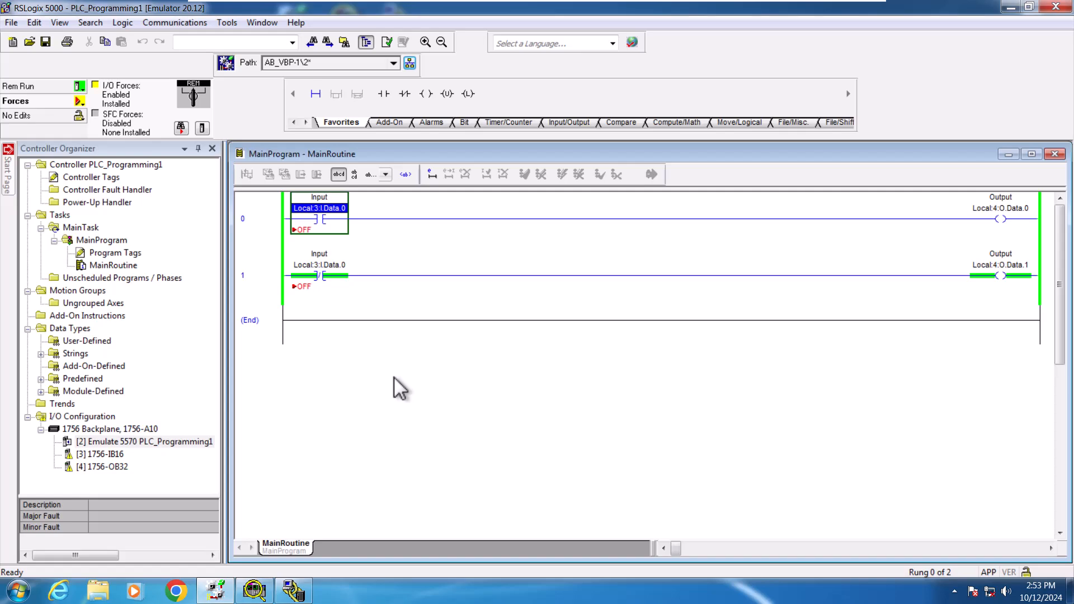
Step: Go offline and add a new empty rung 2 after rung 1
left_click(80, 88)
left_click(93, 101)
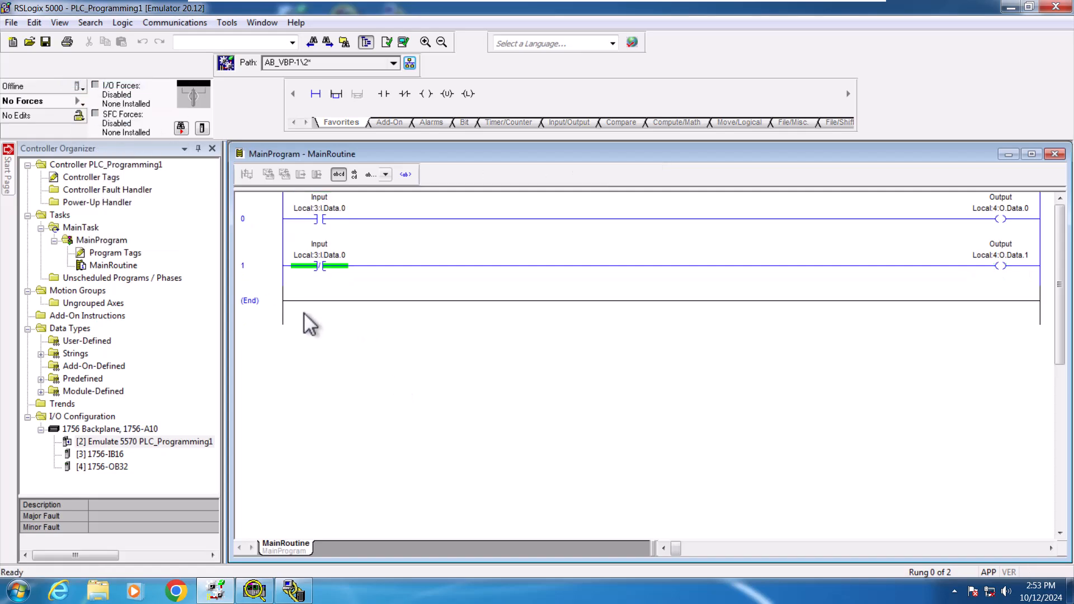
left_click(271, 296)
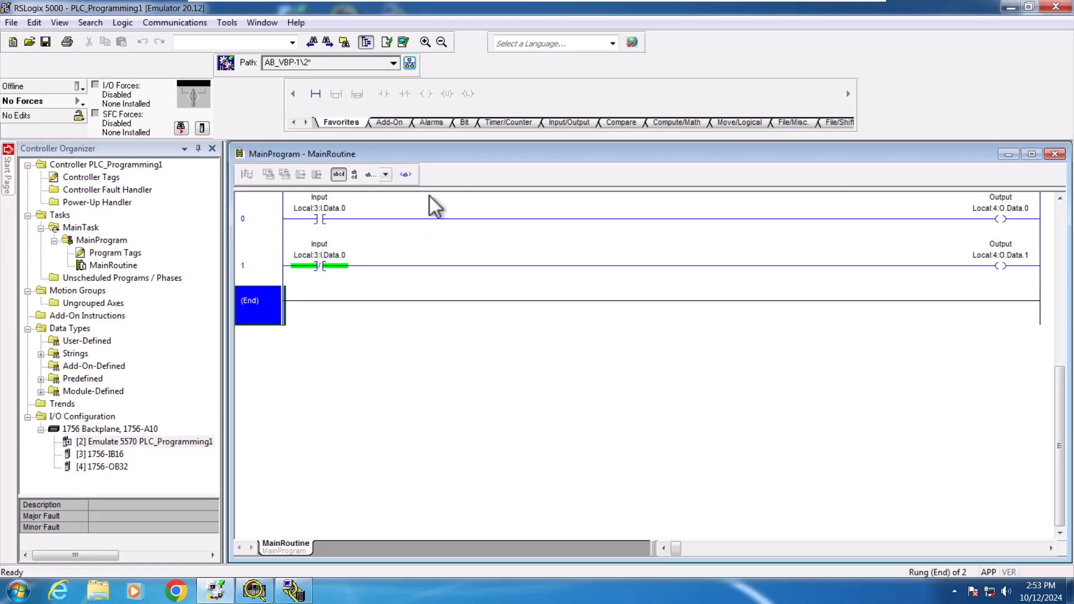
left_click(318, 94)
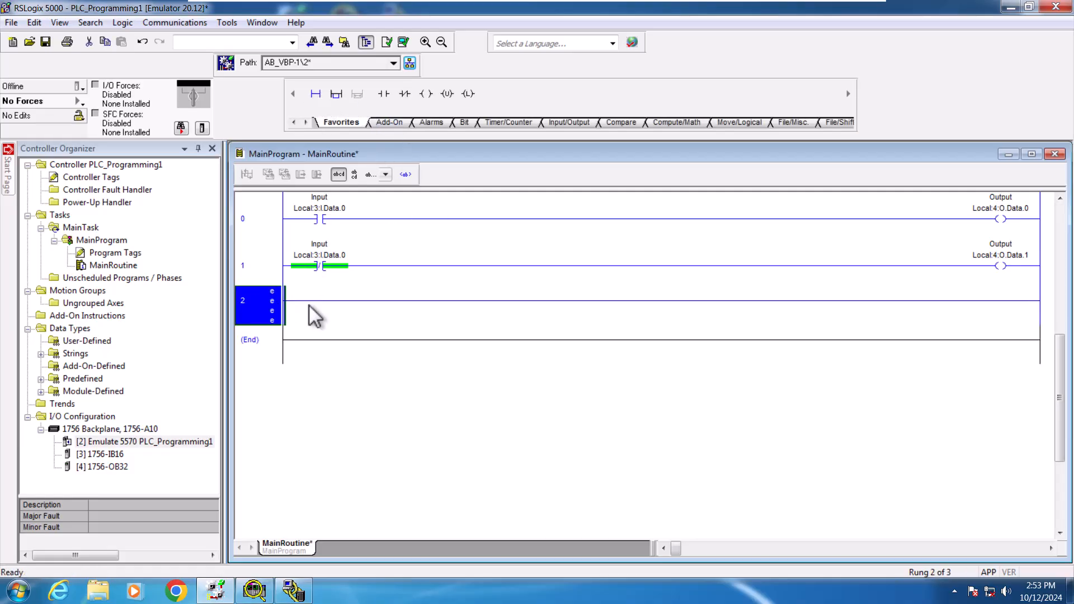
Step: Add an Examine On contact to rung 2 and address it to Local:4:O.Data.1
left_click(383, 100)
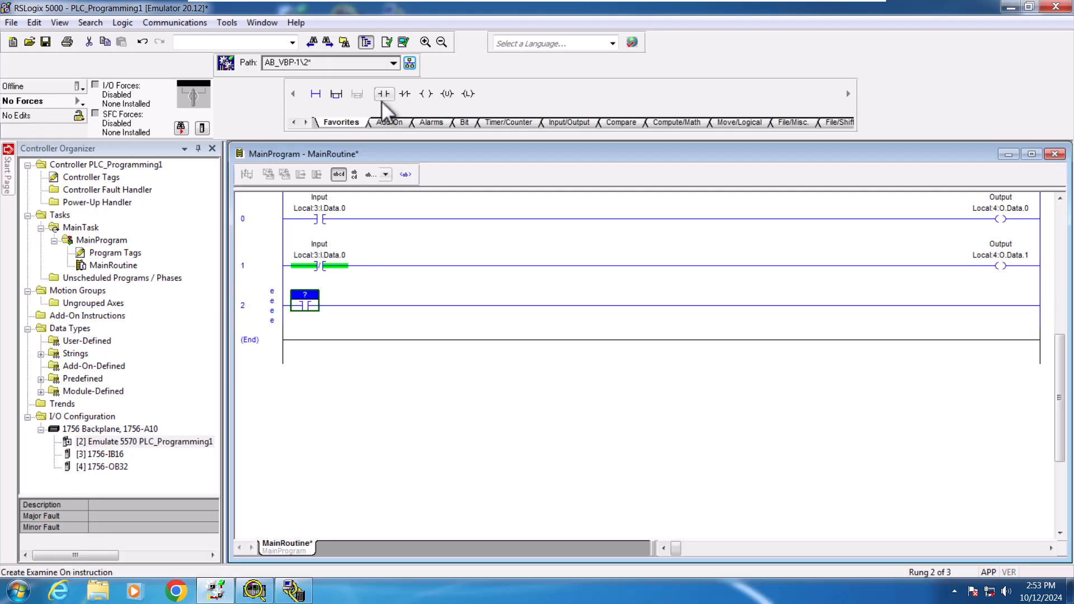
double_click(303, 294)
left_click(334, 296)
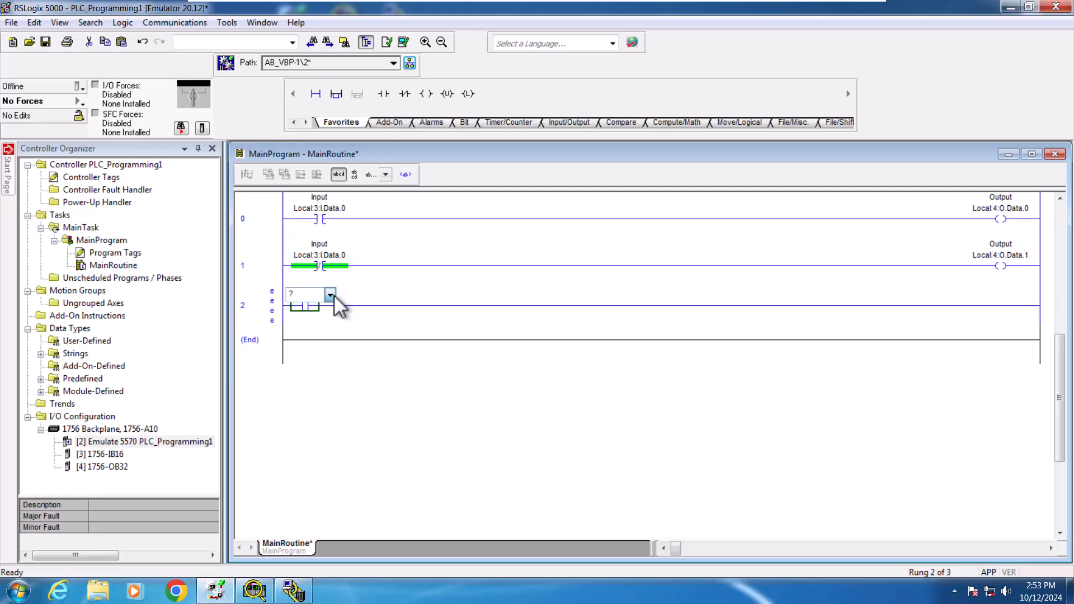
left_click(307, 396)
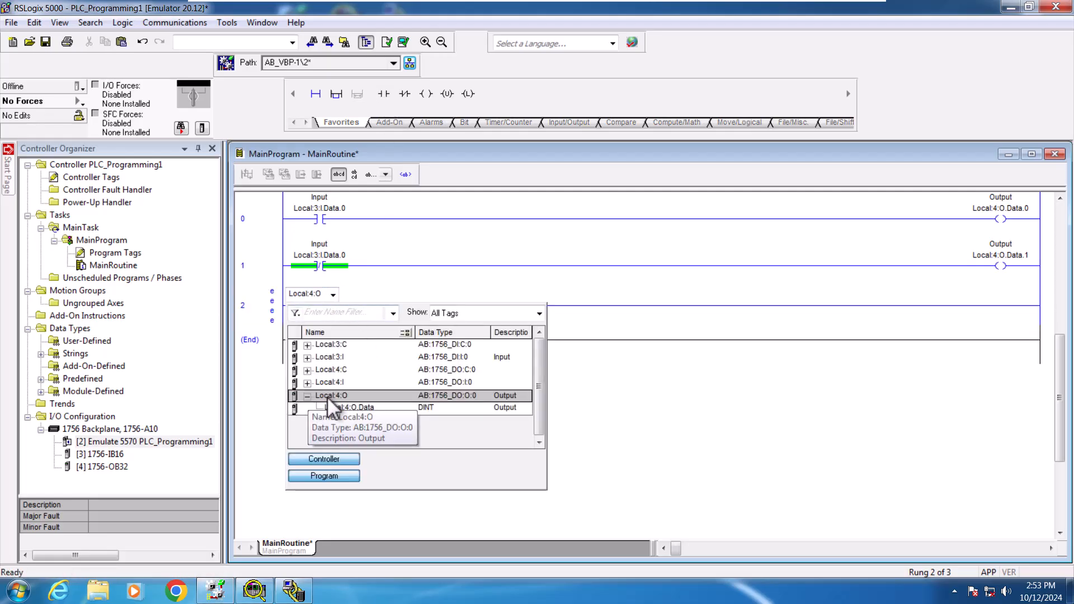
left_click(365, 407)
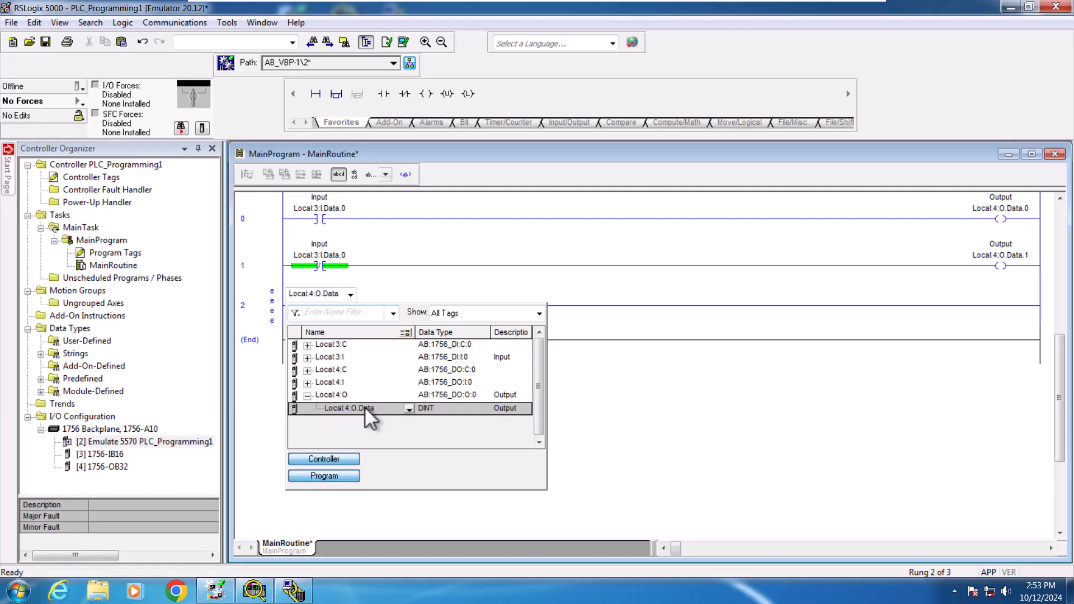
left_click(409, 408)
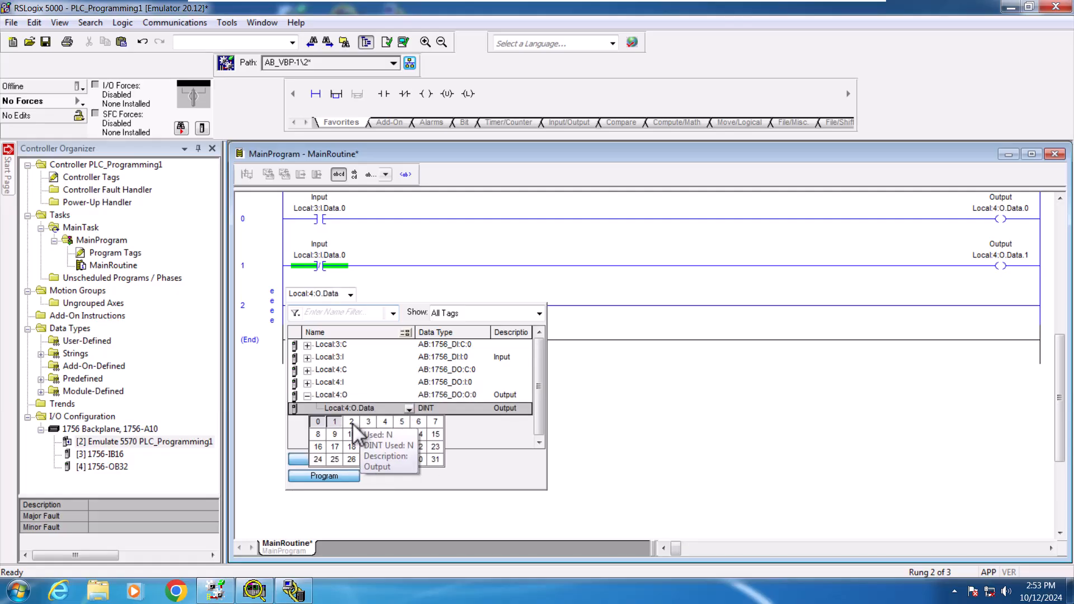
left_click(351, 421)
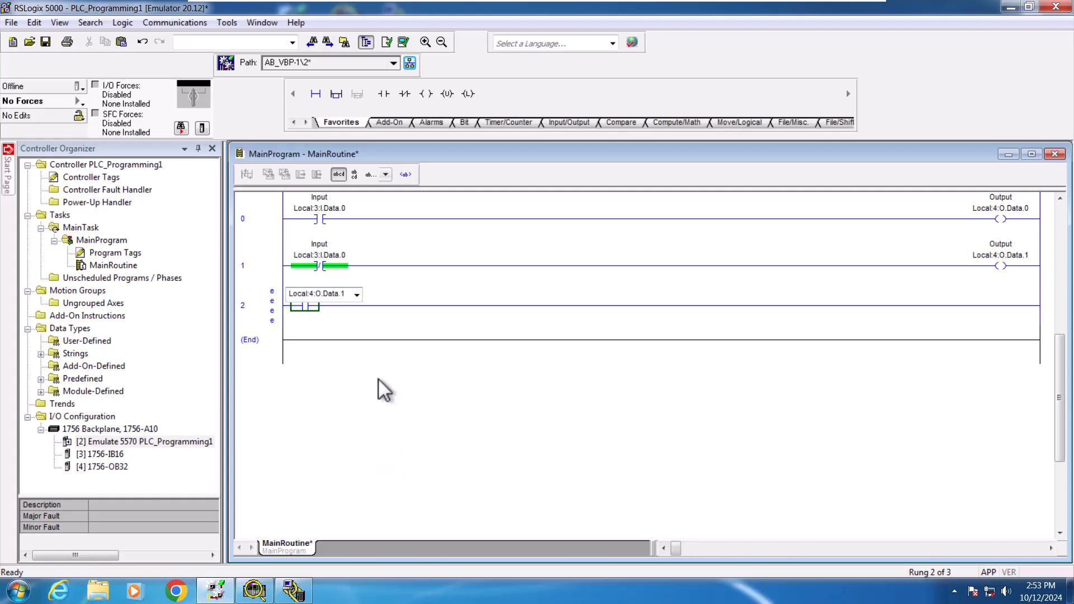
key("Return")
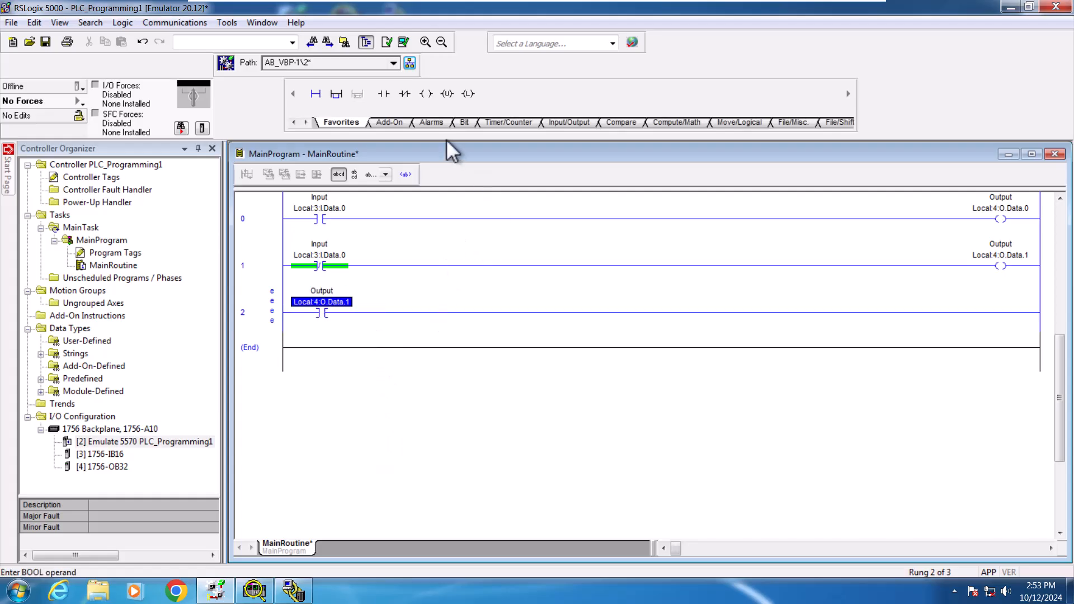
Step: Insert a TON Timer On Delay instruction after the contact on rung 2
left_click(509, 122)
left_click(562, 119)
left_click(618, 121)
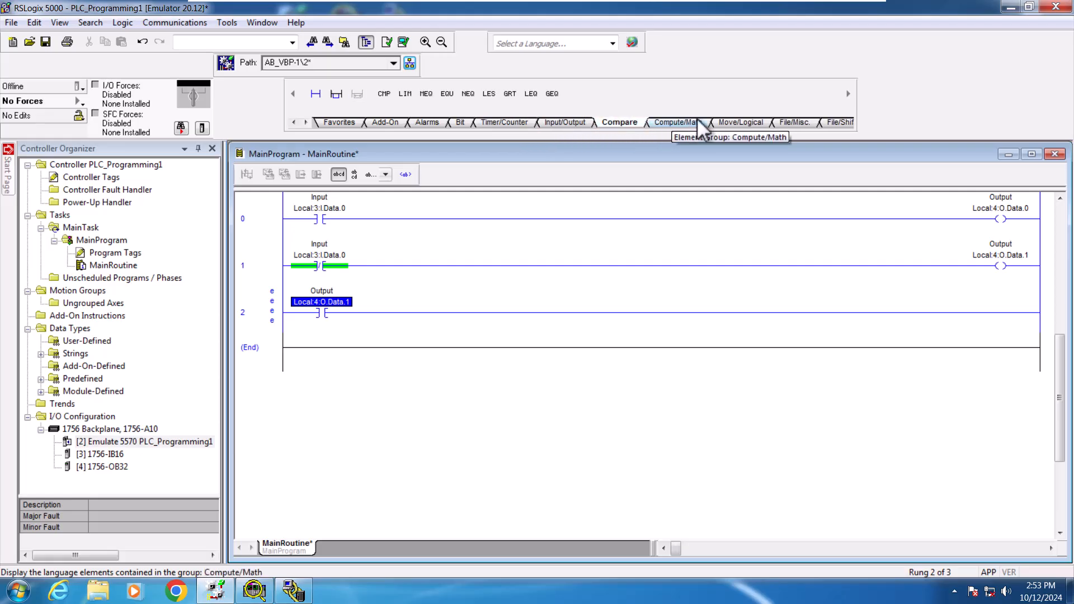
left_click(506, 121)
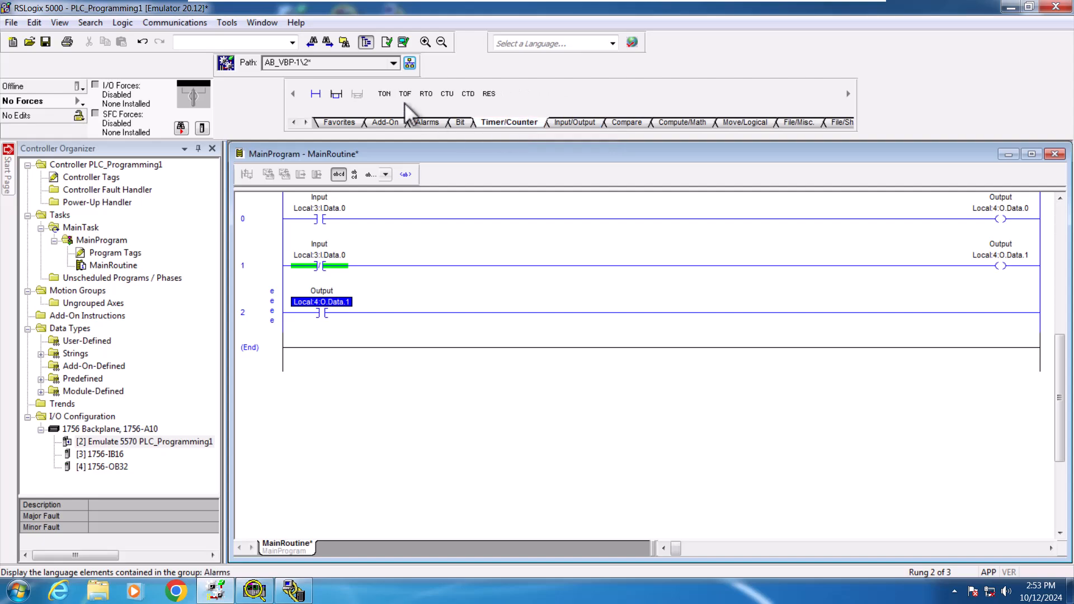
left_click(386, 95)
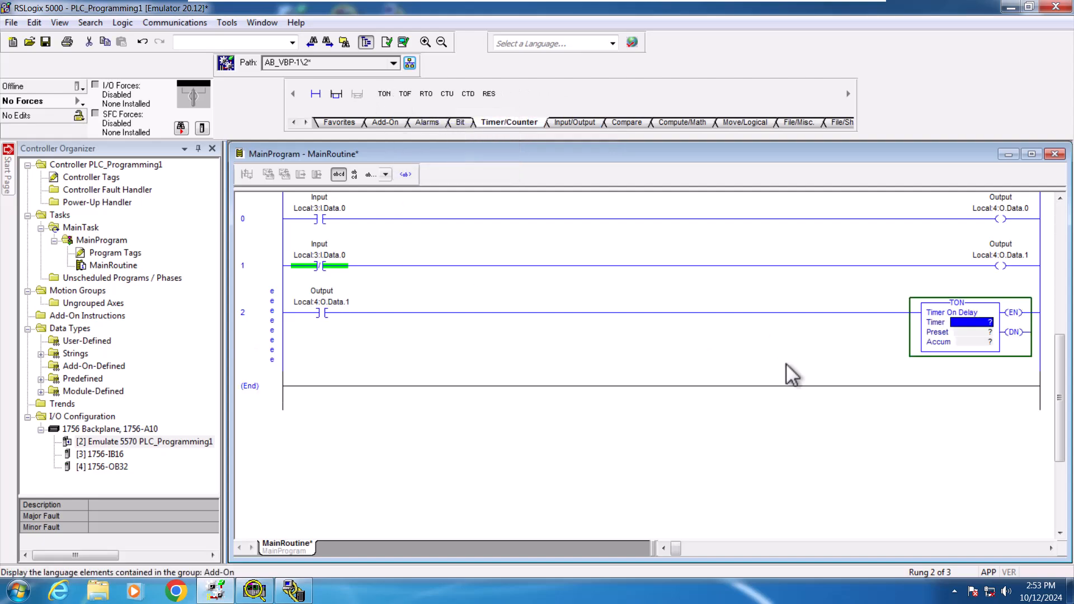
Step: Start assigning the TON's Timer operand by opening its tag browser
double_click(982, 323)
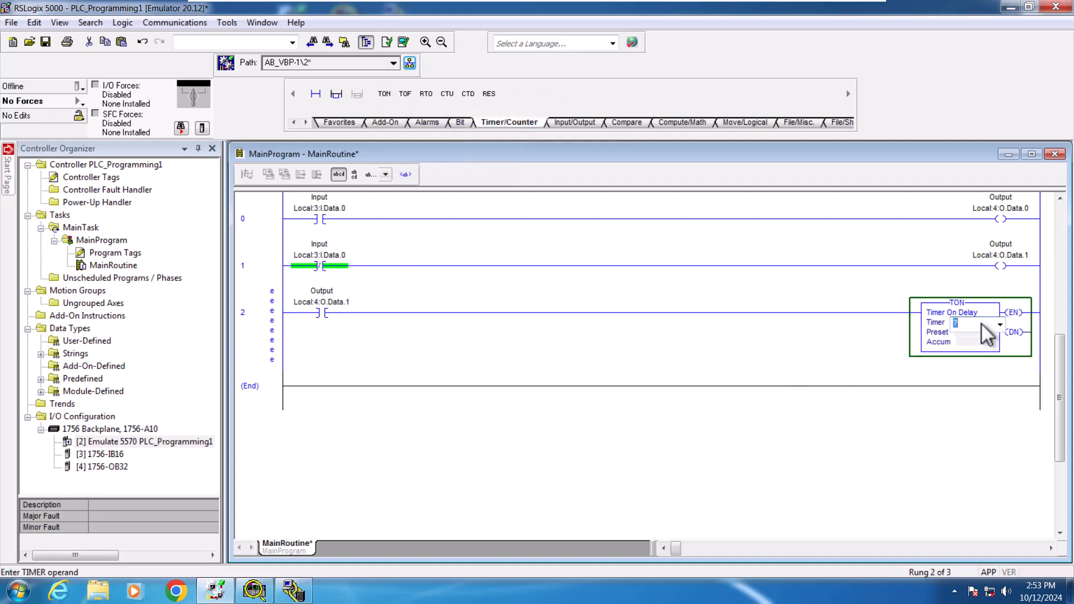
left_click(981, 343)
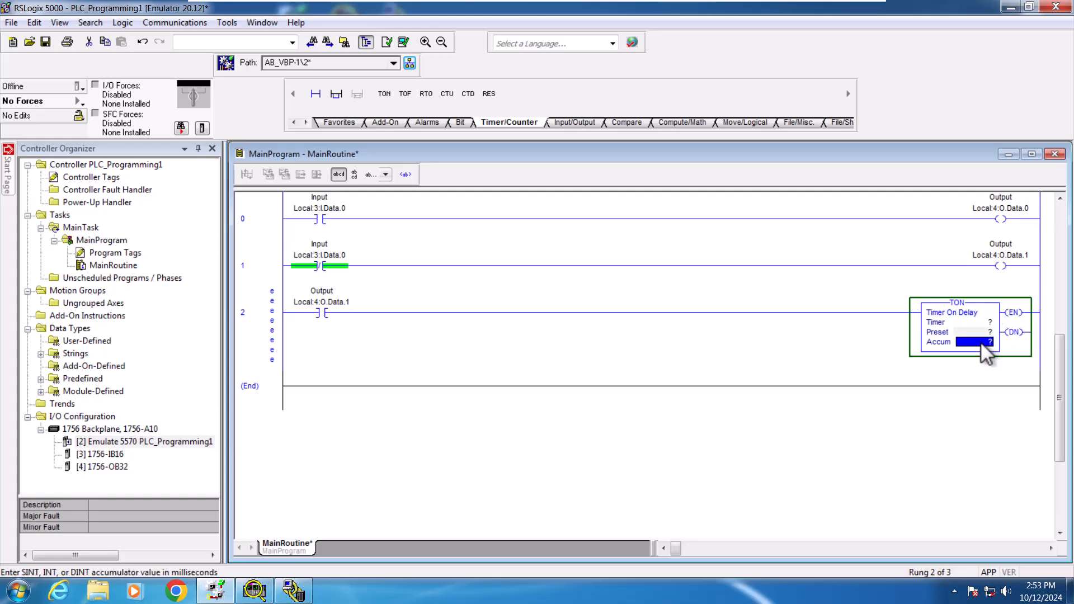
double_click(985, 322)
left_click(1000, 324)
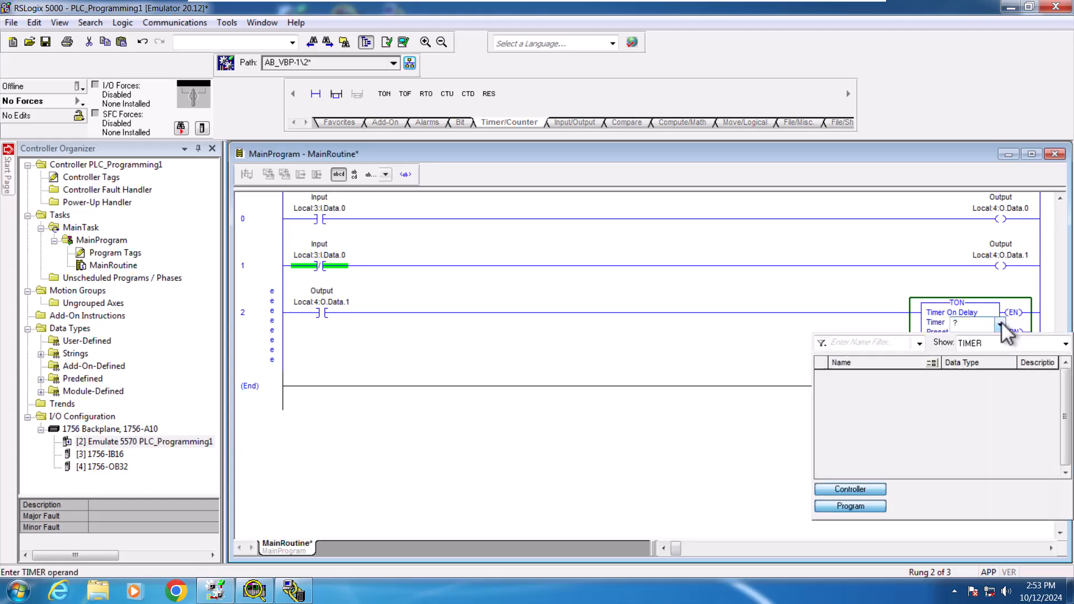